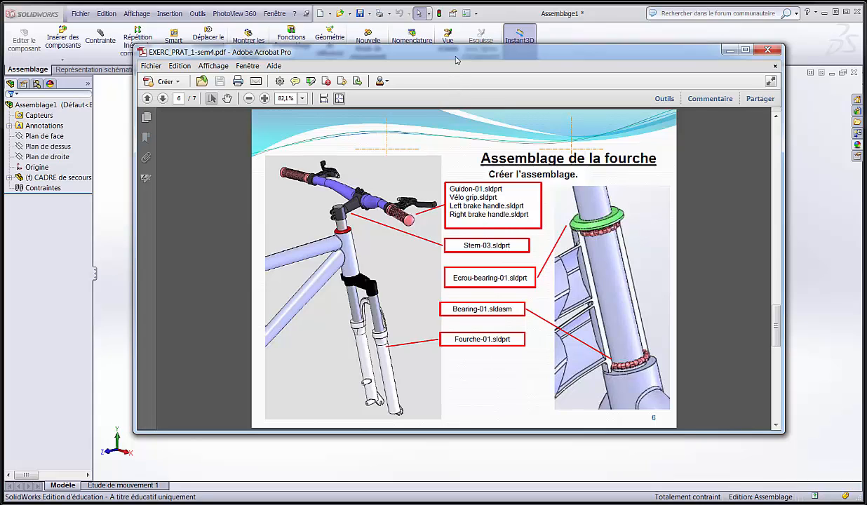
Move the PDF instructions out of the way and insert bearing-01.SLDASM just below the lower end of the frame's head tube.
left_click_drag(438, 51, 0, 28)
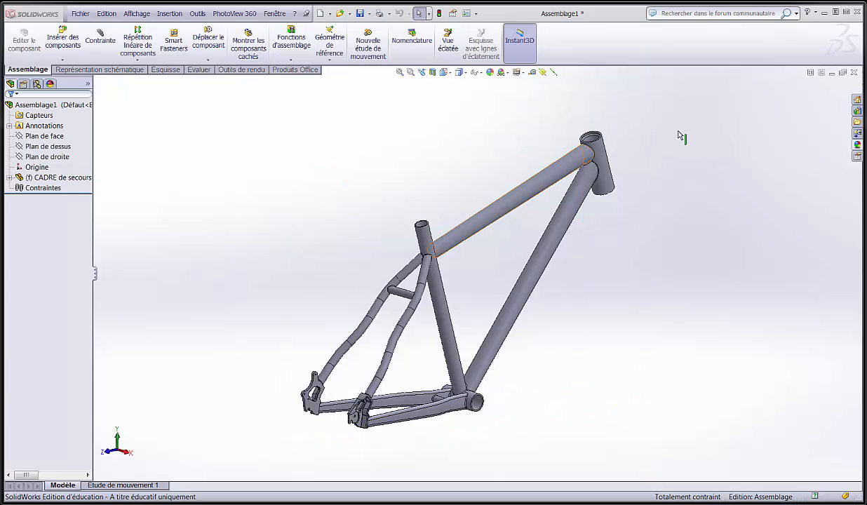
scroll(590, 148, "down", 10)
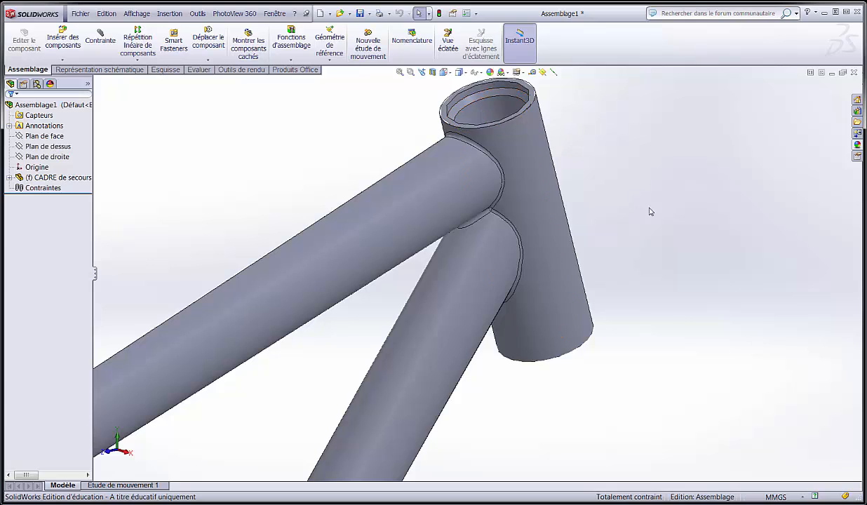
scroll(628, 203, "up", 2)
scroll(529, 287, "up", 6)
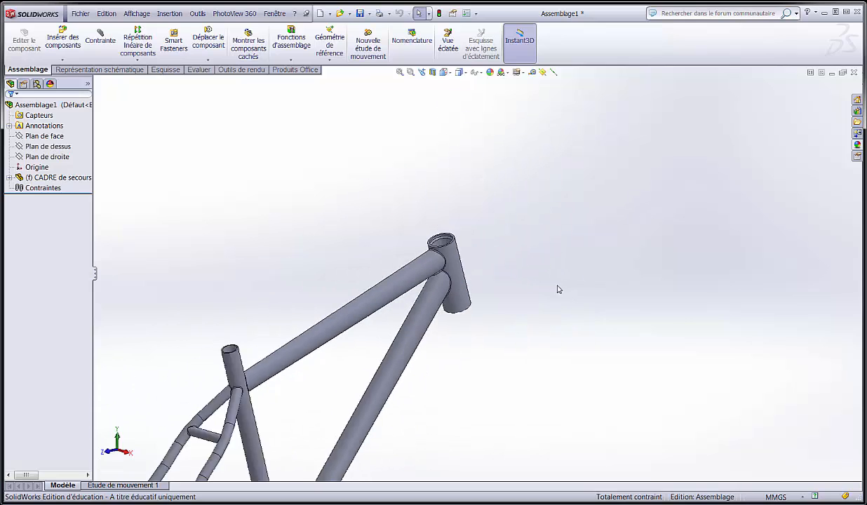
scroll(600, 207, "down", 6)
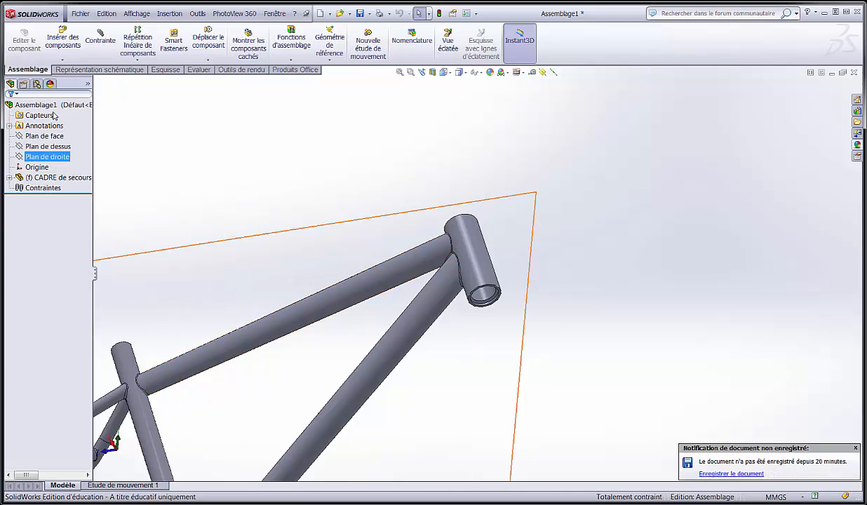
left_click(73, 39)
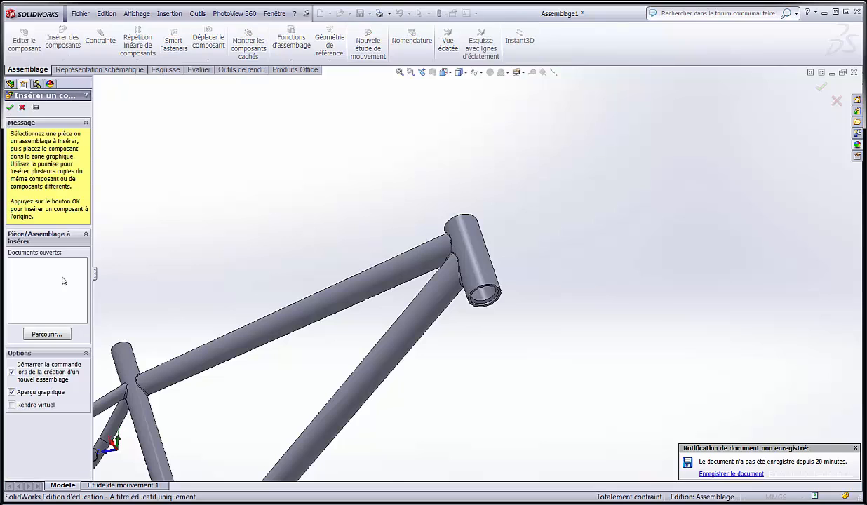
left_click(60, 334)
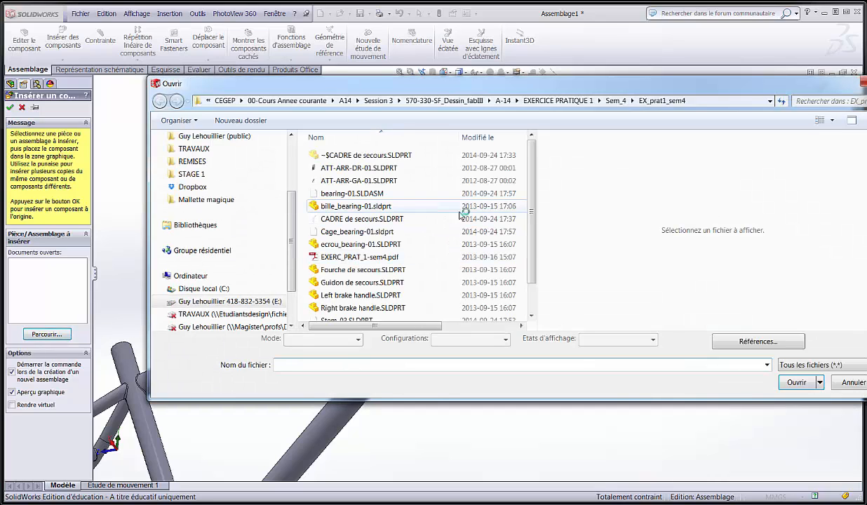
left_click(349, 195)
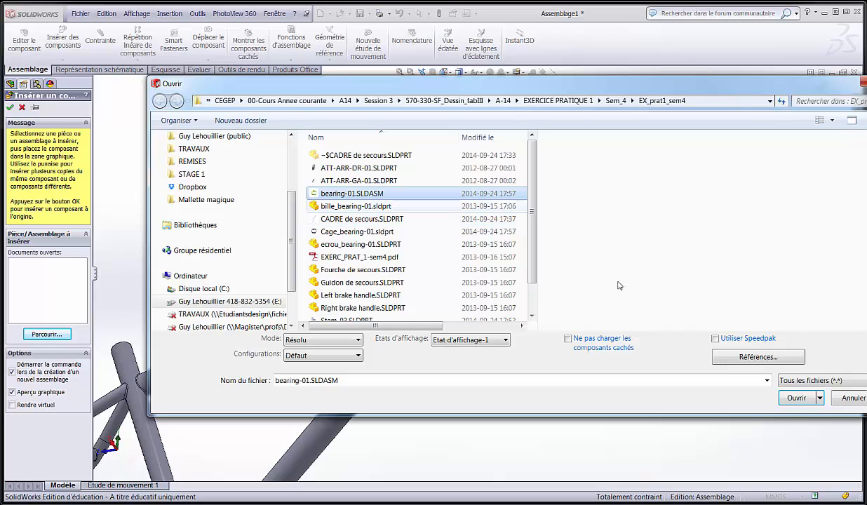
left_click(793, 397)
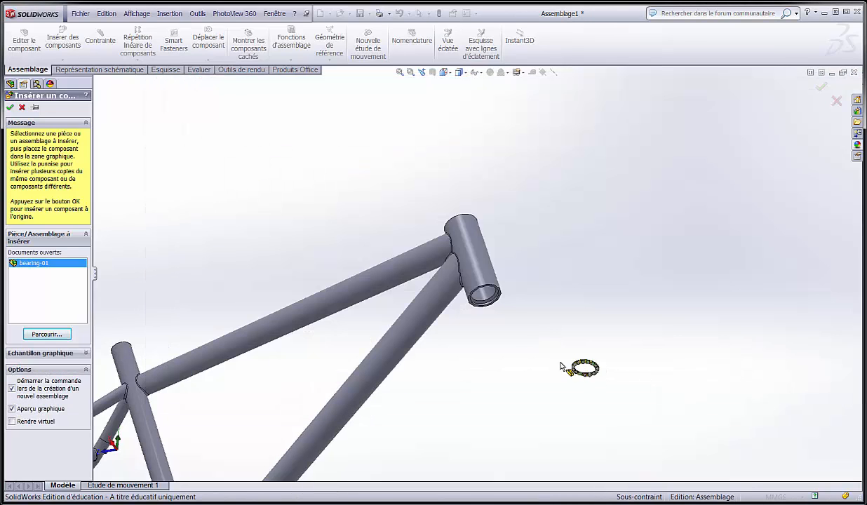
scroll(502, 322, "down", 5)
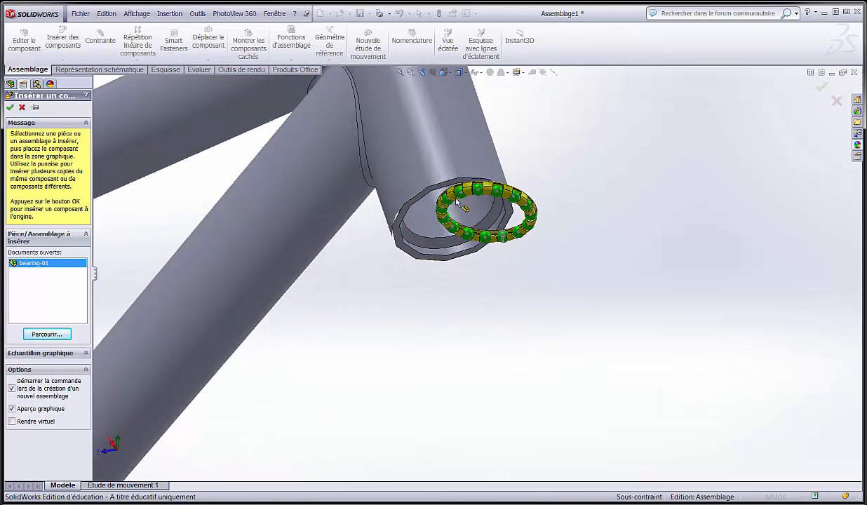
middle_click_drag(475, 303, 504, 319)
left_click(503, 320)
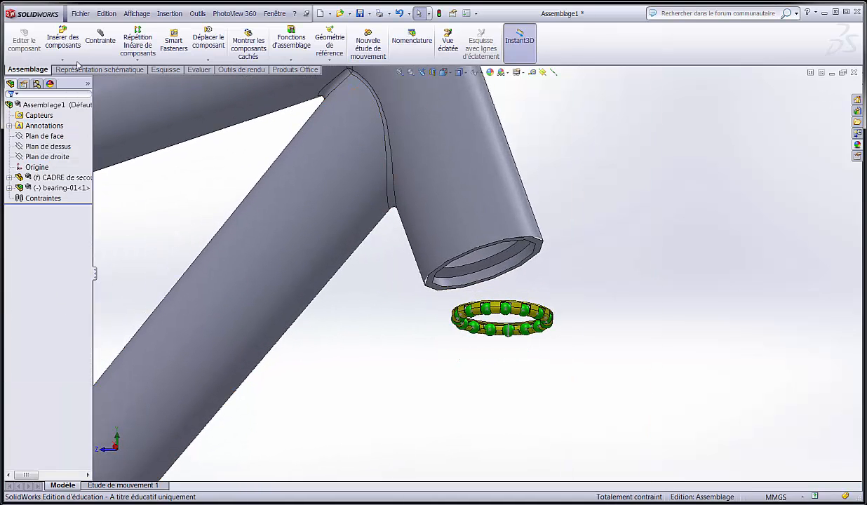
Mate the bearing cage's outer cylindrical face coaxial with the head tube, with the mate alignment flipped.
left_click(100, 40)
scroll(510, 246, "down", 5)
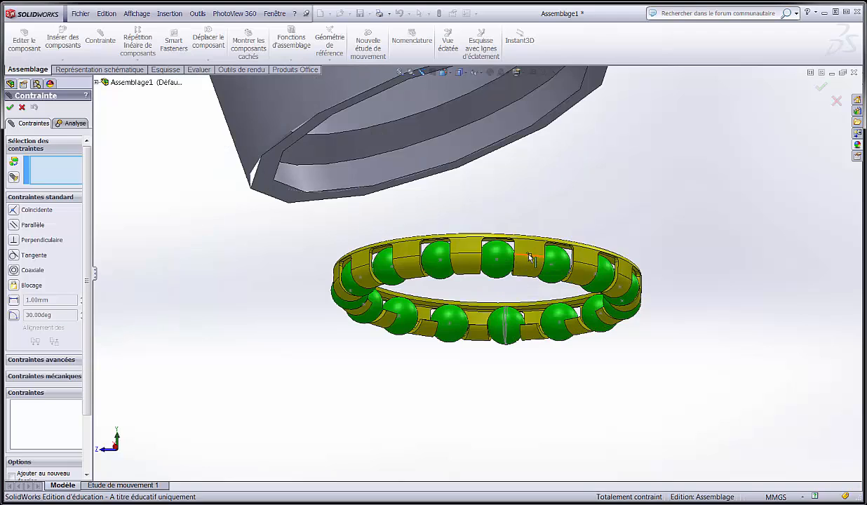
left_click(529, 253)
scroll(519, 211, "up", 3)
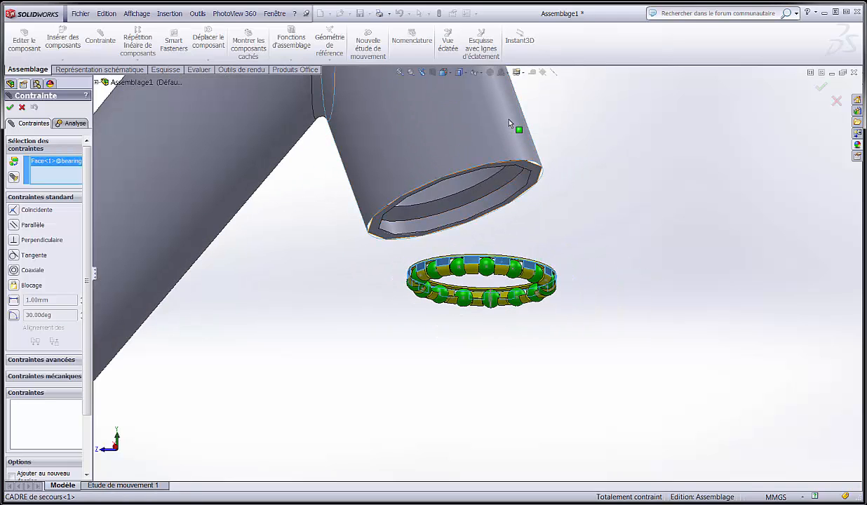
left_click(511, 123)
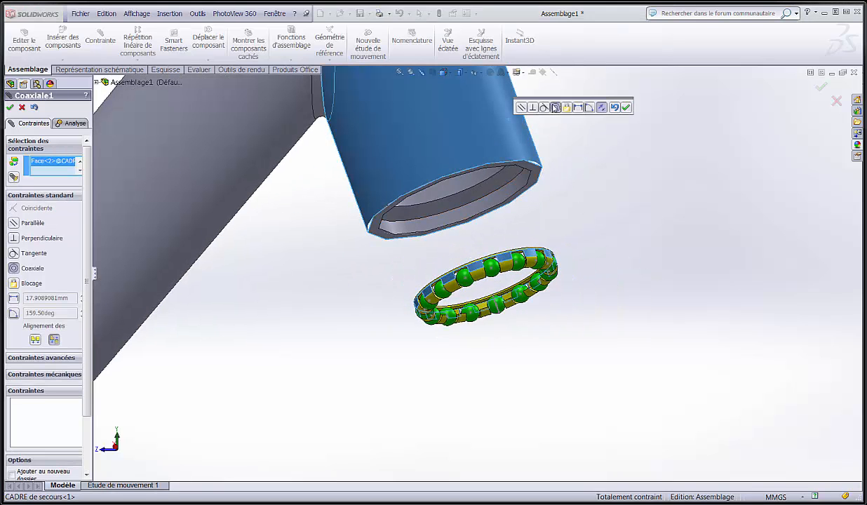
left_click(602, 108)
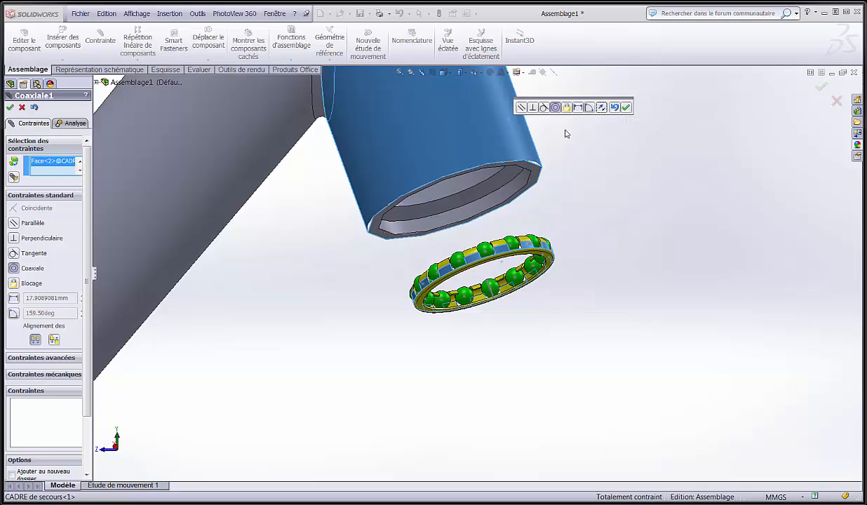
left_click(627, 109)
Mate one bearing ball tangent to the inner seat face at the head tube's lower end, and finish the mate command.
scroll(533, 239, "down", 3)
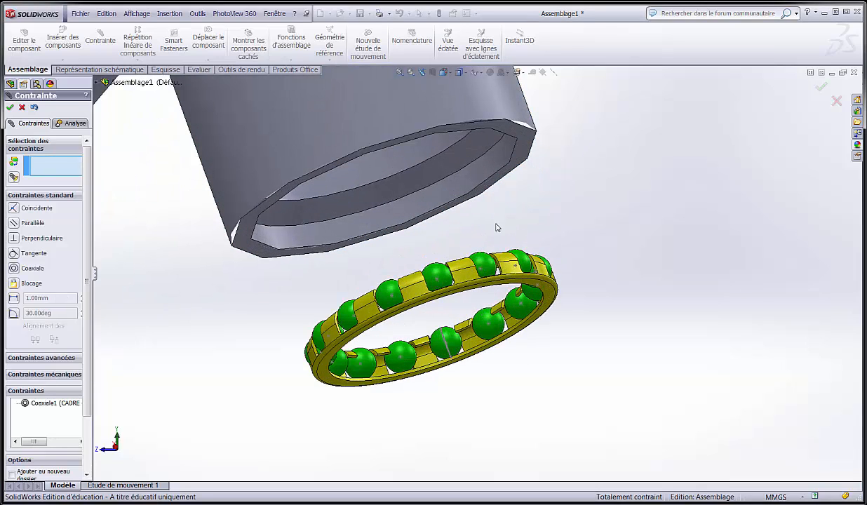
left_click(489, 268)
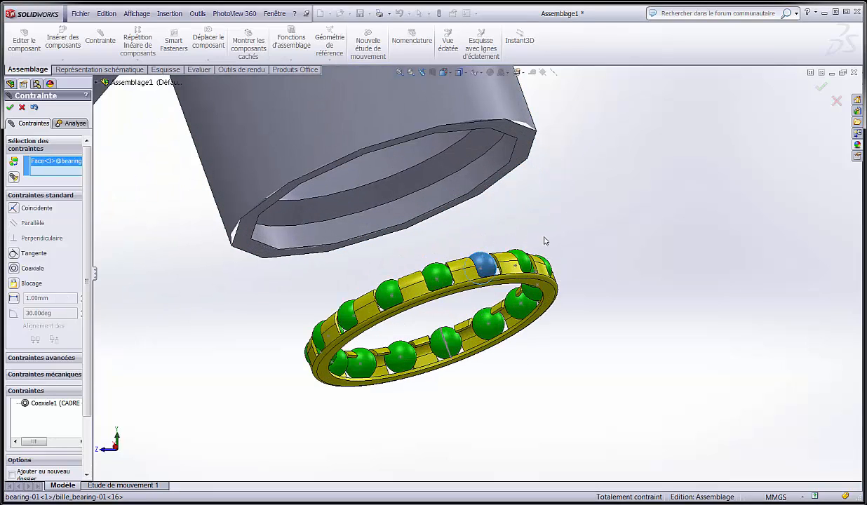
scroll(505, 211, "down", 2)
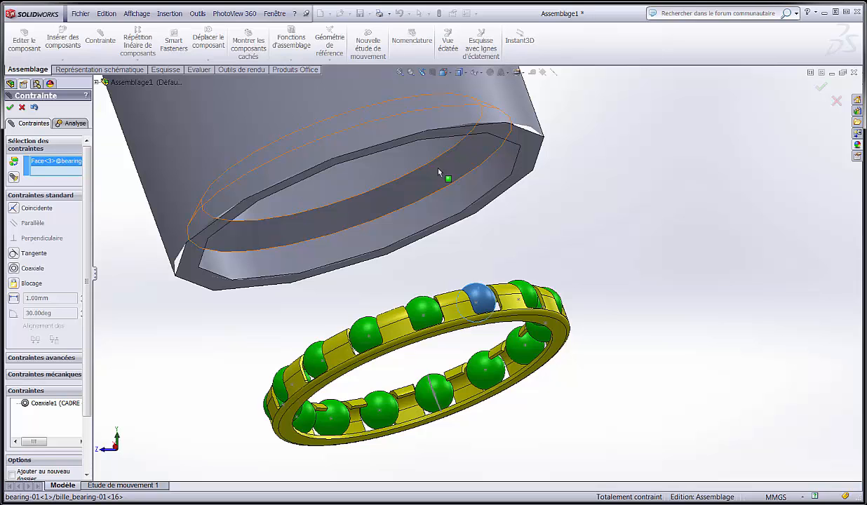
left_click(439, 169)
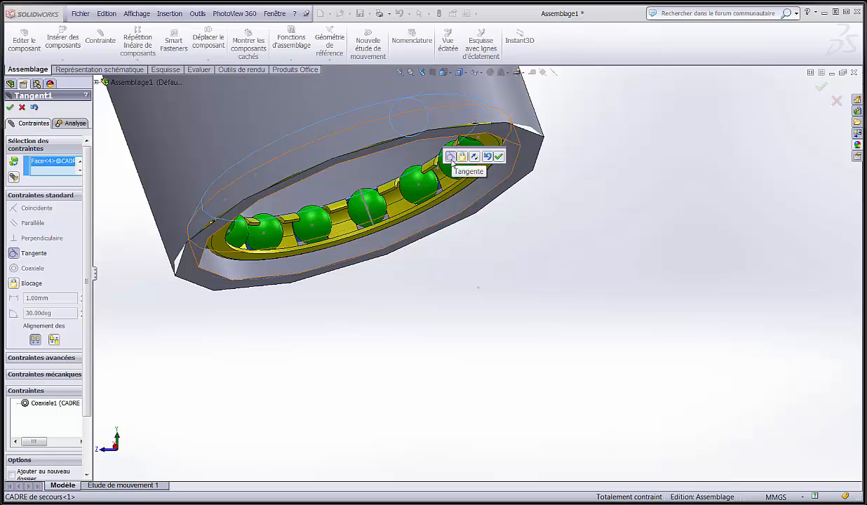
left_click(499, 156)
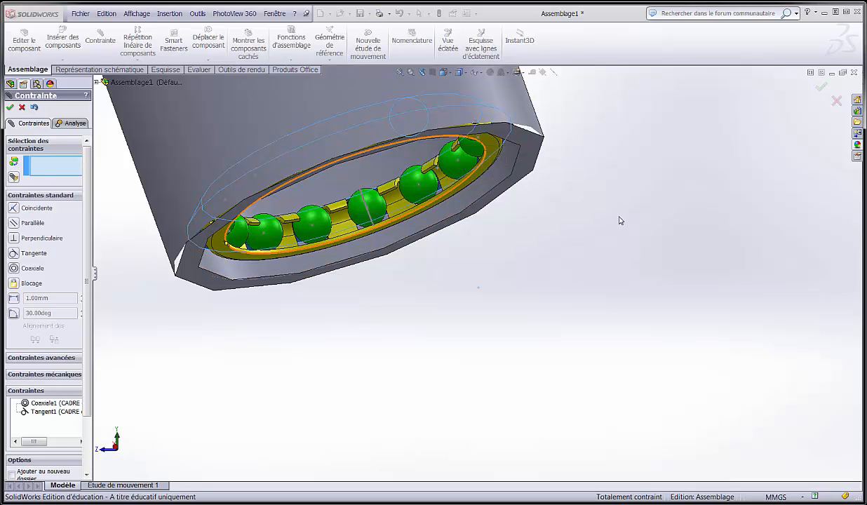
middle_click_drag(610, 229, 482, 74)
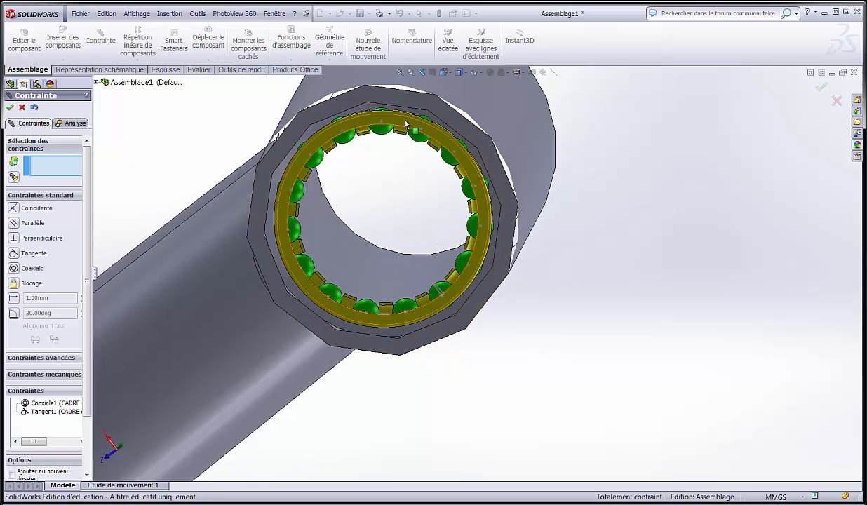
left_click(371, 120)
left_click_drag(370, 120, 342, 171)
scroll(342, 171, "up", 4)
middle_click_drag(471, 225, 461, 298)
scroll(477, 261, "down", 3)
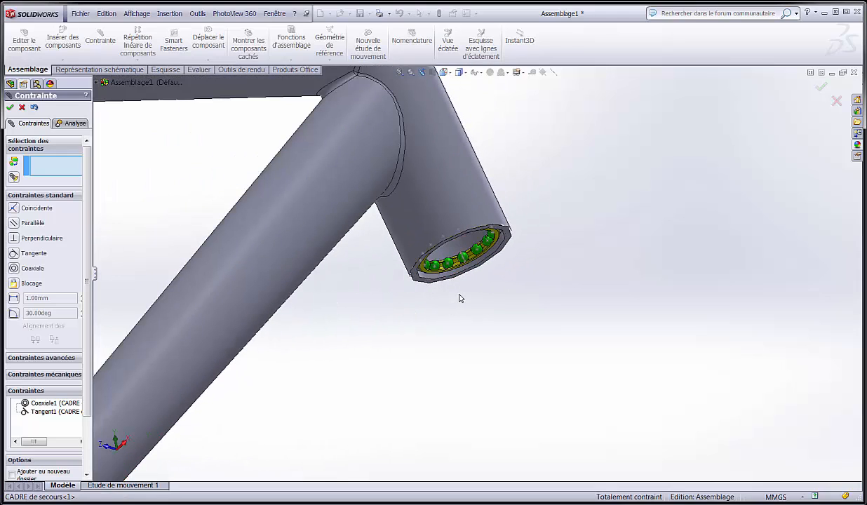
left_click(10, 108)
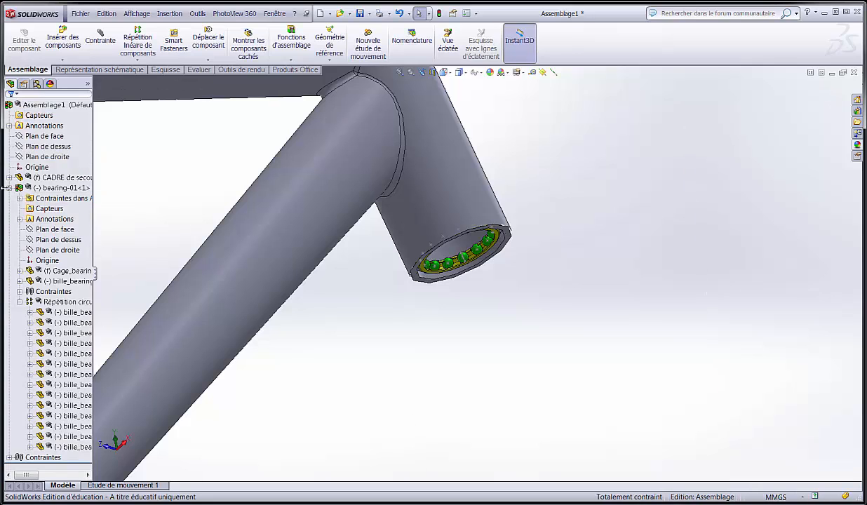
left_click(9, 188)
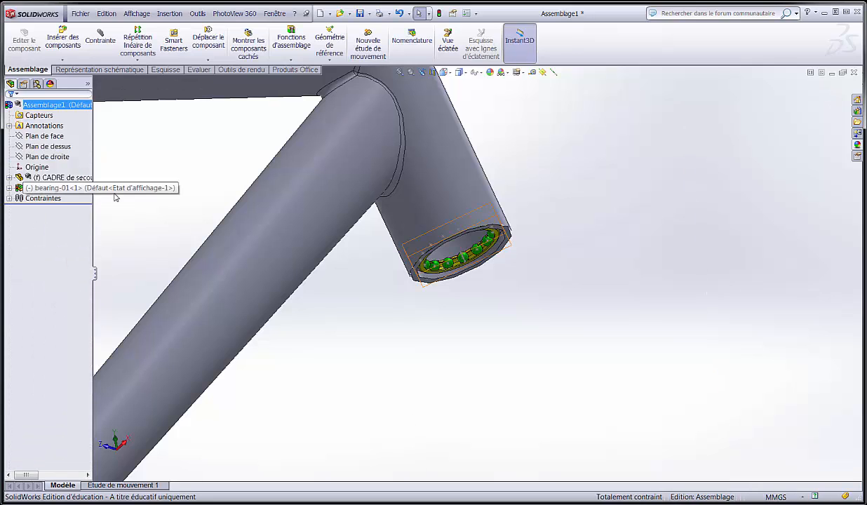
Insert the Fourche de secours.SLDPRT part and place it freely beside the frame.
left_click(74, 46)
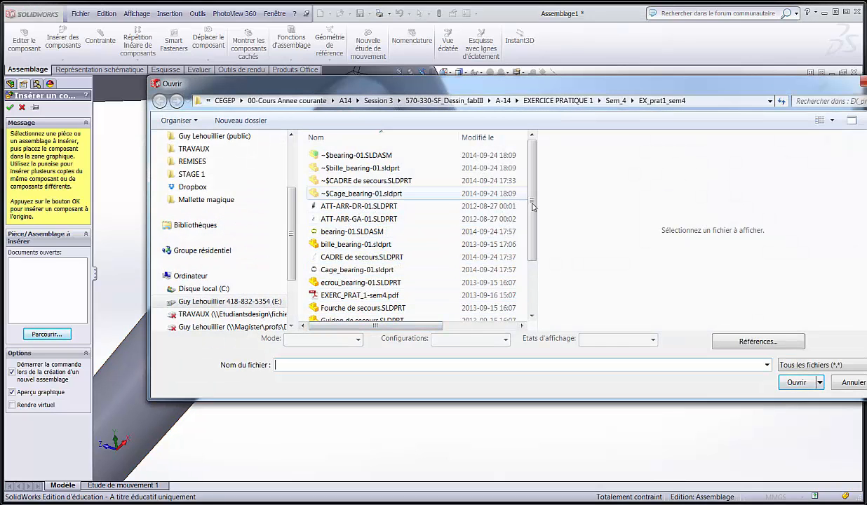
scroll(532, 211, "down", 1)
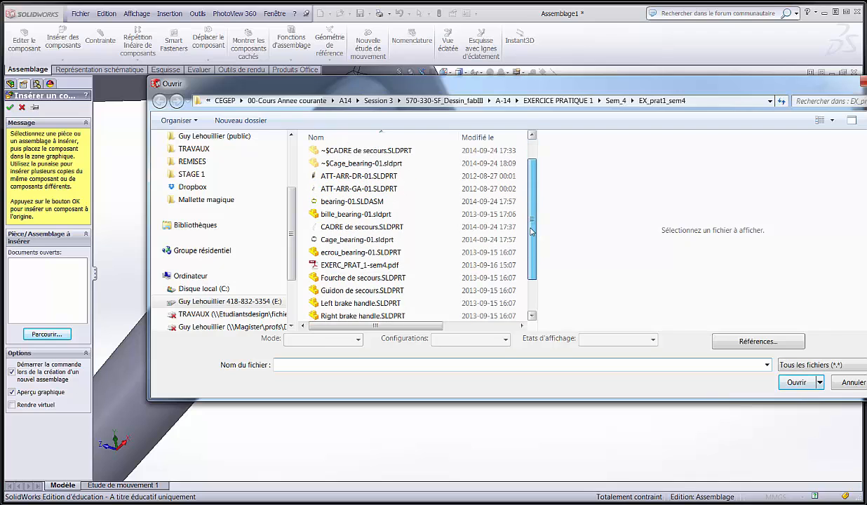
left_click(341, 272)
left_click(797, 384)
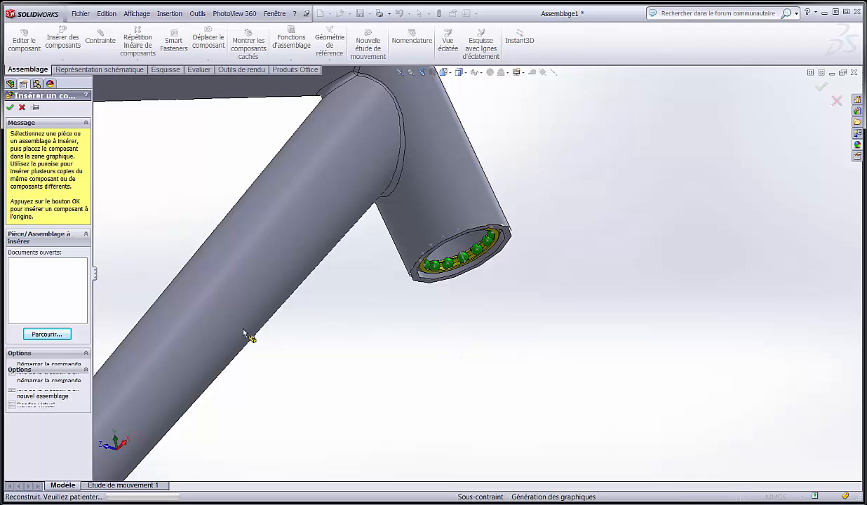
scroll(560, 337, "up", 3)
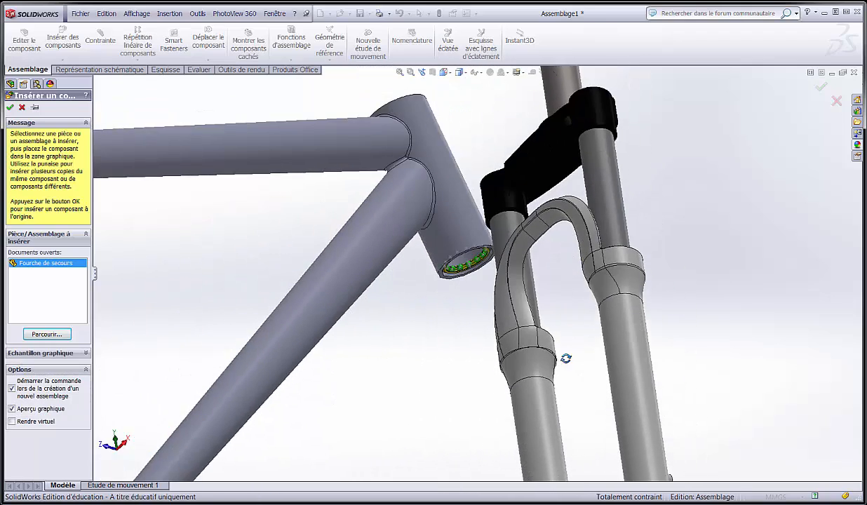
middle_click_drag(566, 359, 572, 395)
left_click(427, 338)
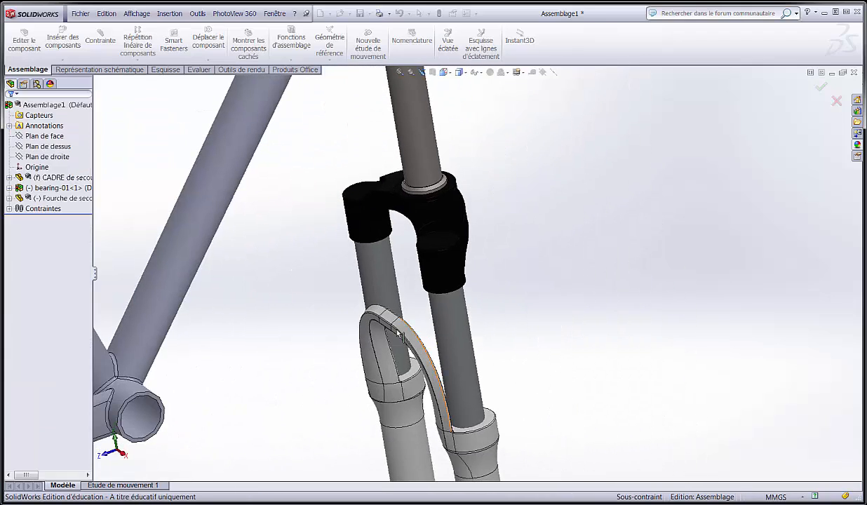
Inspect the bearing seated in the head tube's lower end and the fork's position beside the frame.
scroll(401, 337, "up", 5)
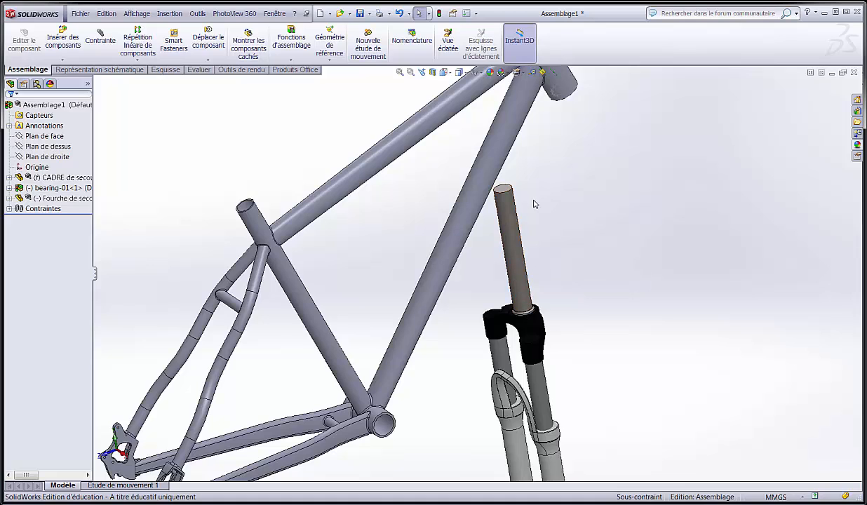
scroll(520, 160, "up", 2)
scroll(520, 160, "down", 6)
middle_click_drag(515, 156, 407, 87)
scroll(595, 163, "down", 3)
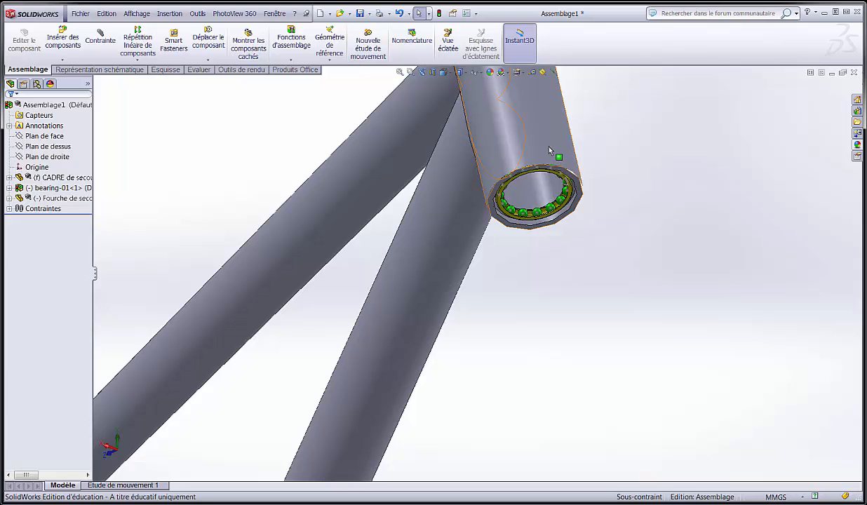
scroll(516, 208, "up", 3)
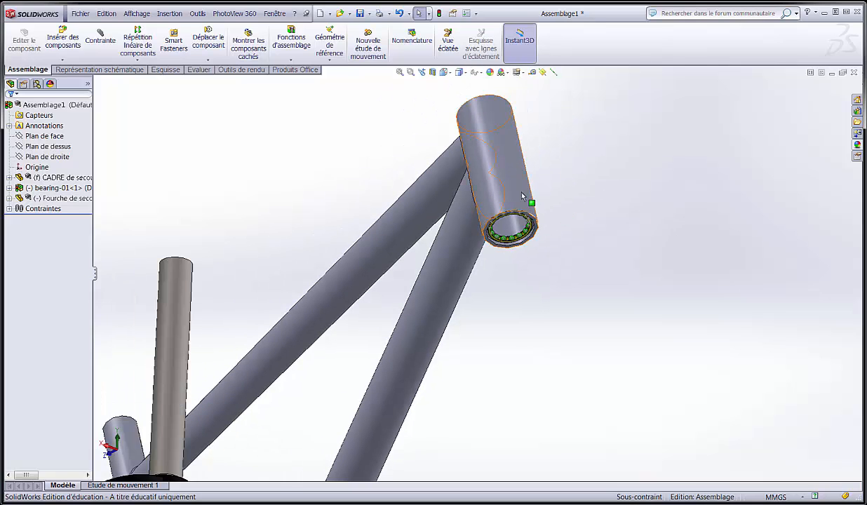
scroll(527, 207, "up", 3)
scroll(491, 281, "up", 2)
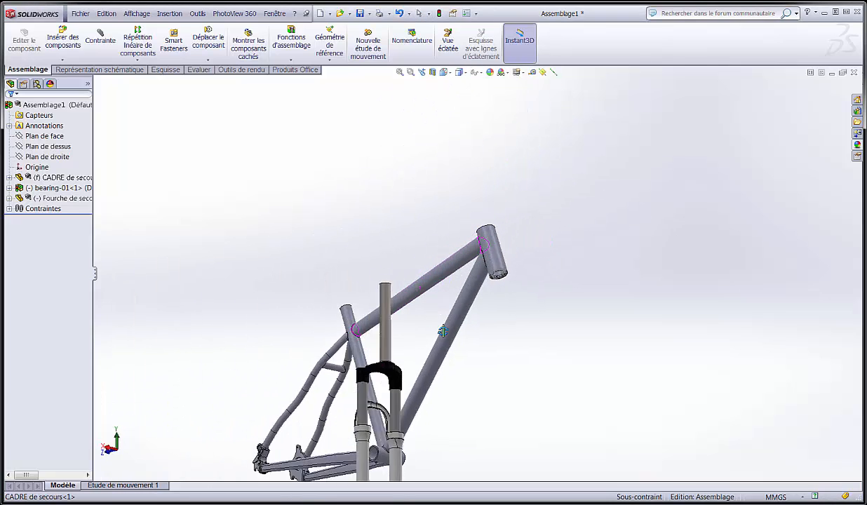
scroll(443, 331, "down", 4)
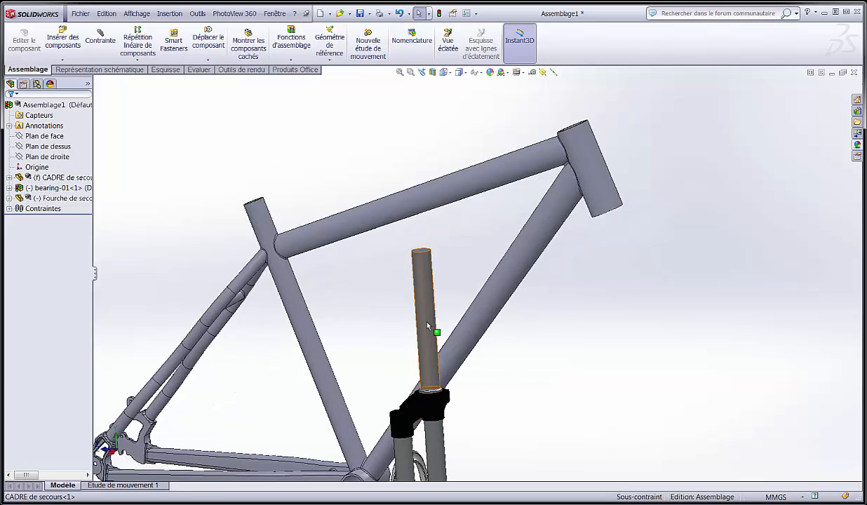
Mate the fork's steerer tube coaxial with the outer cylindrical face of the bearing cage in the head tube.
left_click(100, 40)
left_click(433, 354)
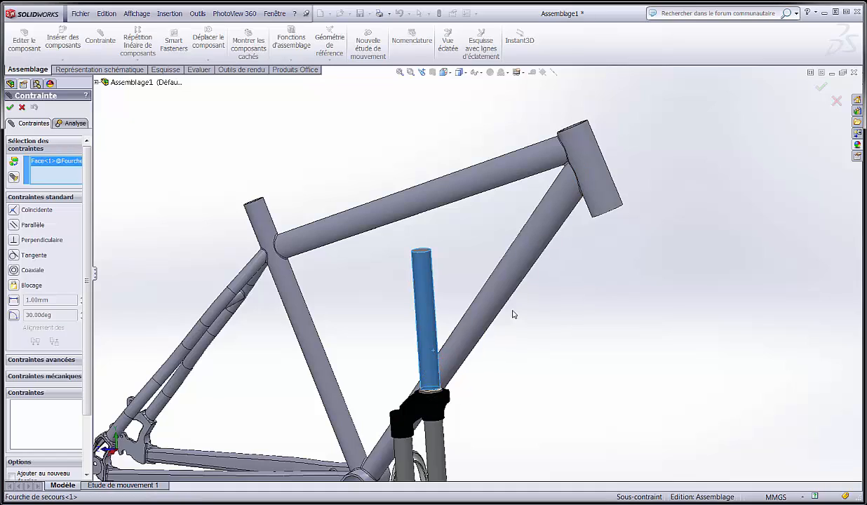
scroll(652, 117, "down", 8)
scroll(516, 78, "up", 3)
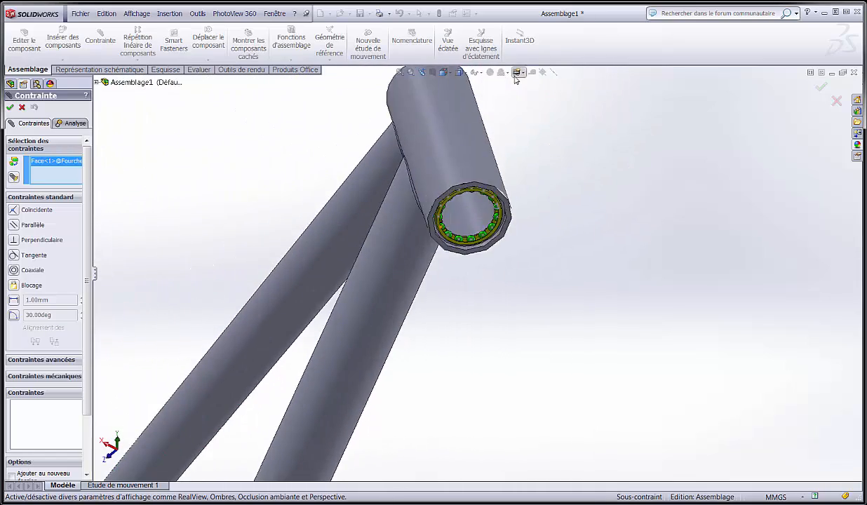
scroll(456, 225, "down", 9)
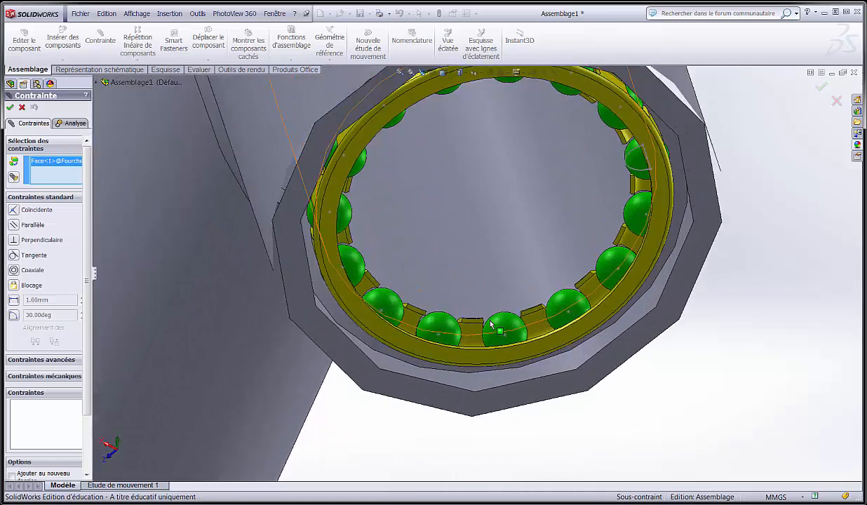
middle_click_drag(491, 324, 456, 241)
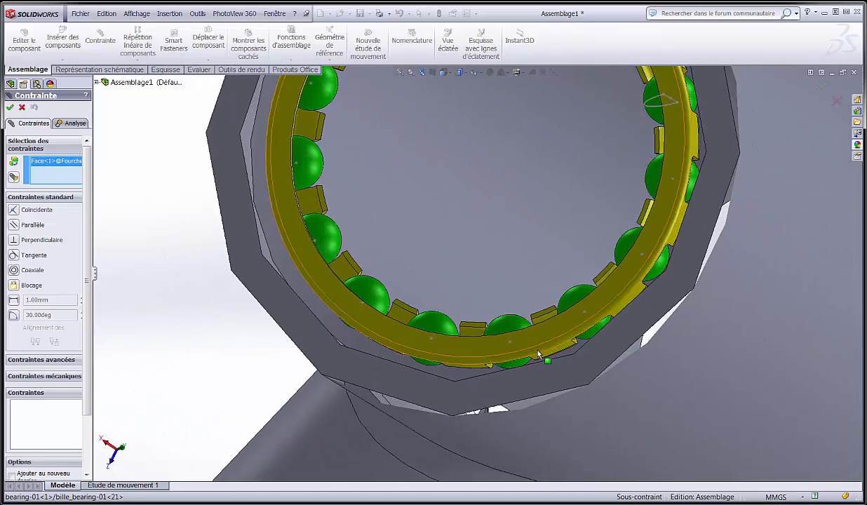
scroll(565, 347, "down", 3)
left_click(570, 343)
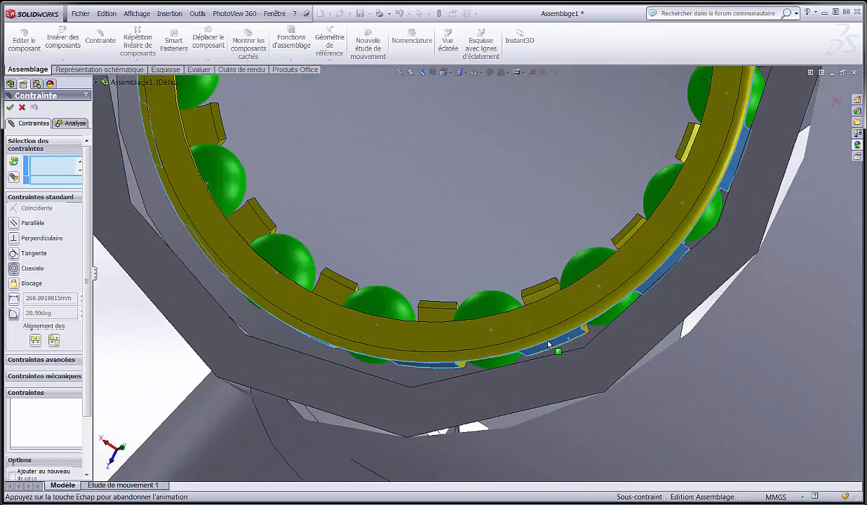
scroll(552, 347, "up", 5)
scroll(468, 381, "up", 8)
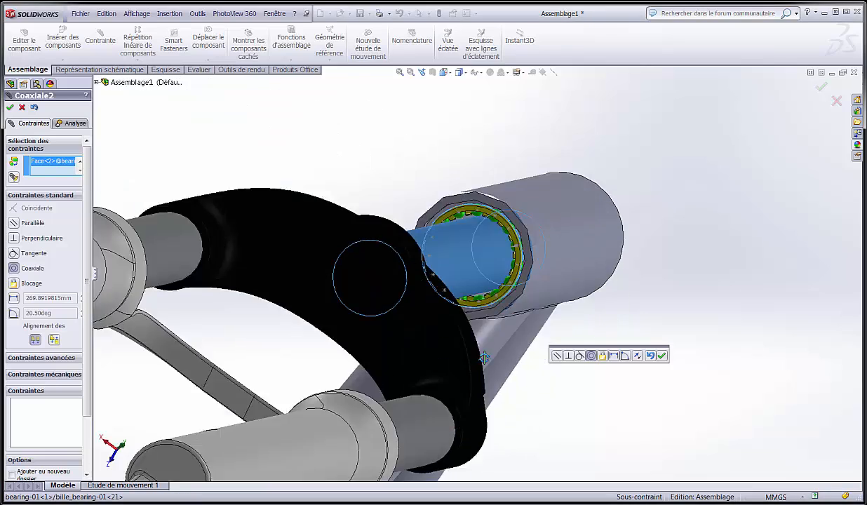
scroll(441, 415, "down", 5)
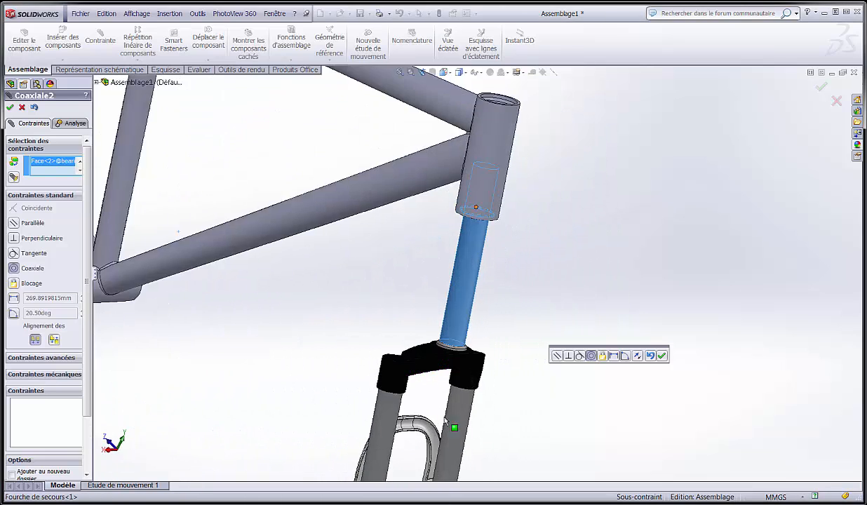
scroll(490, 277, "down", 2)
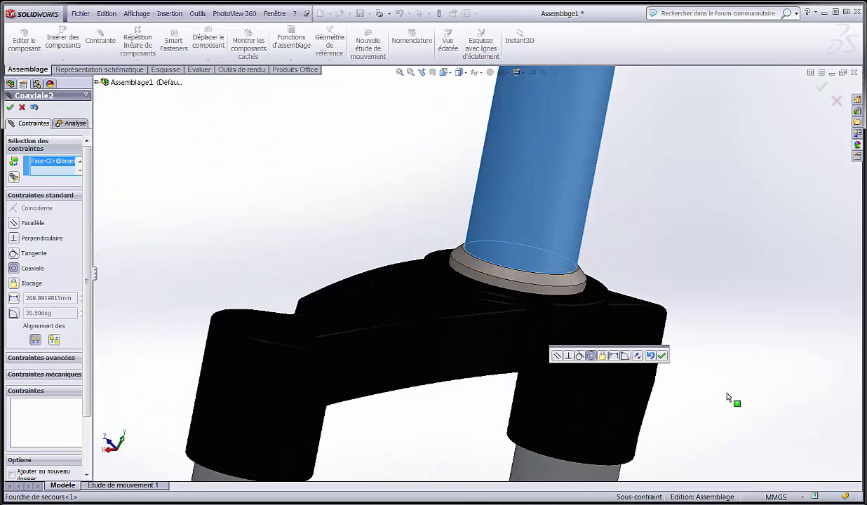
left_click(661, 355)
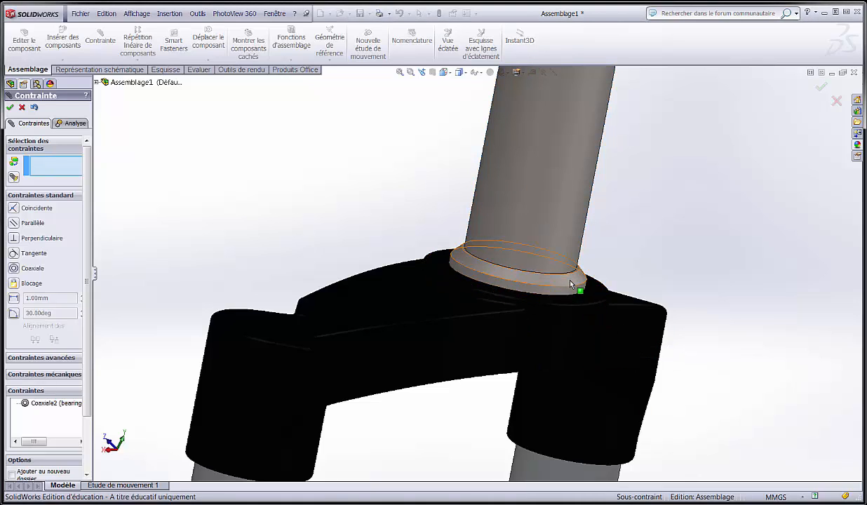
Mate the conical seat face at the base of the fork's steerer tangent to a bearing ball, and finish the mate command.
left_click(569, 284)
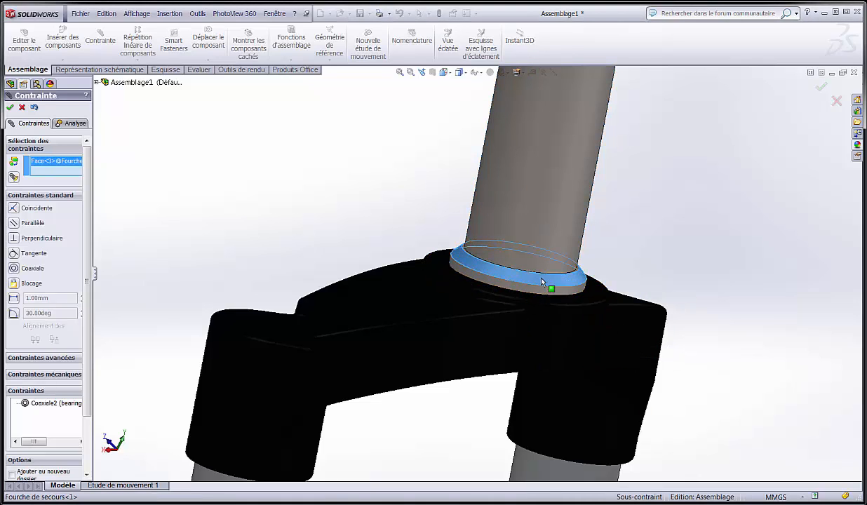
scroll(546, 274, "up", 2)
scroll(542, 257, "down", 2)
scroll(524, 211, "up", 4)
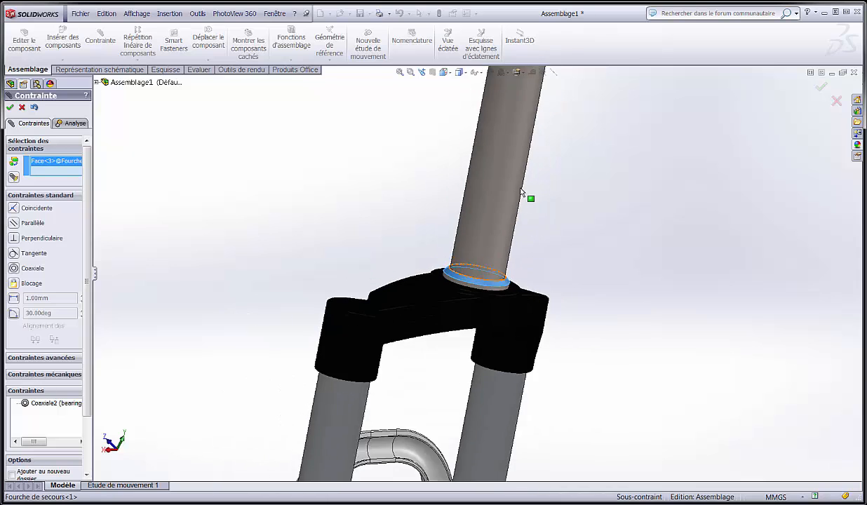
scroll(517, 177, "down", 2)
scroll(516, 177, "up", 2)
middle_click_drag(487, 184, 464, 157)
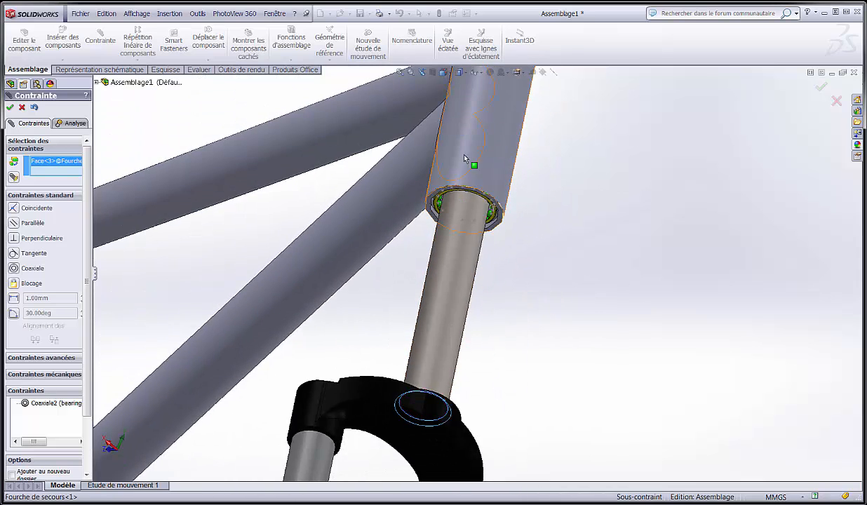
scroll(465, 158, "down", 4)
scroll(515, 359, "down", 4)
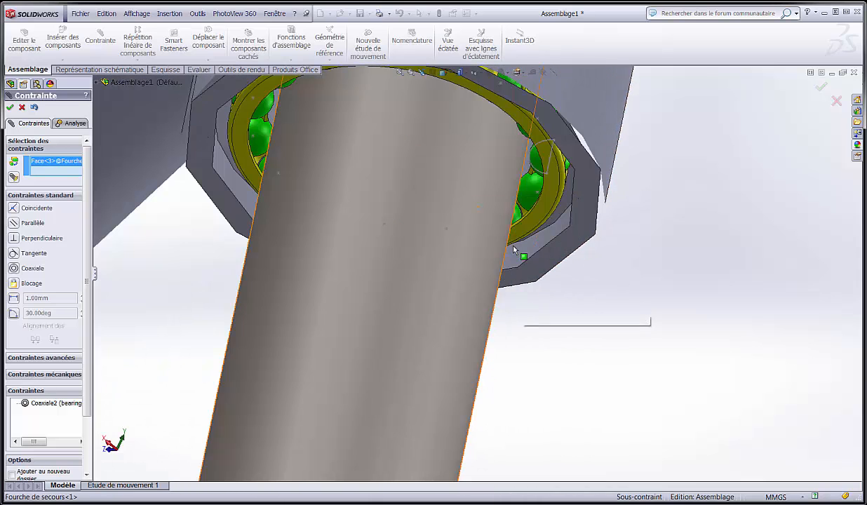
left_click(526, 199)
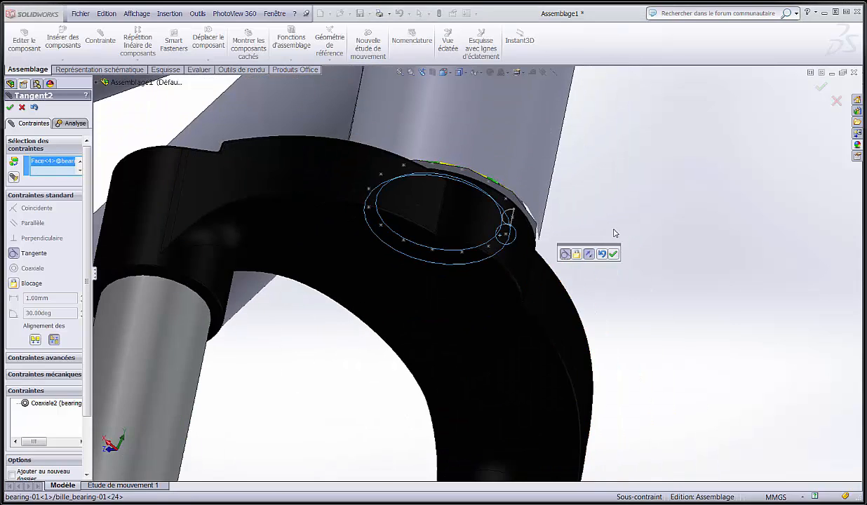
middle_click_drag(614, 233, 615, 268)
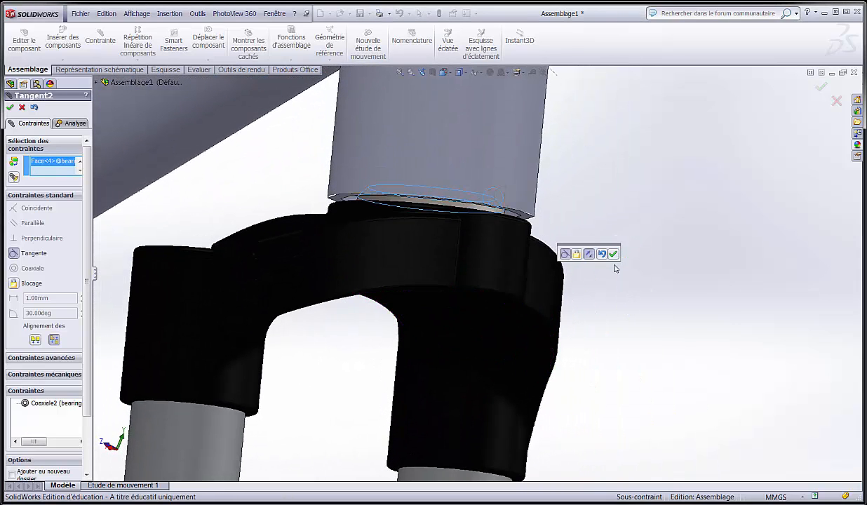
left_click(614, 254)
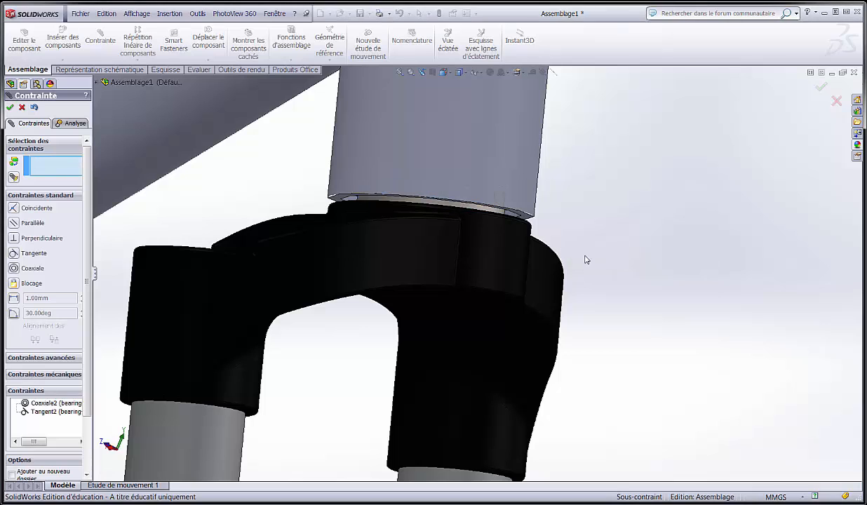
left_click(10, 109)
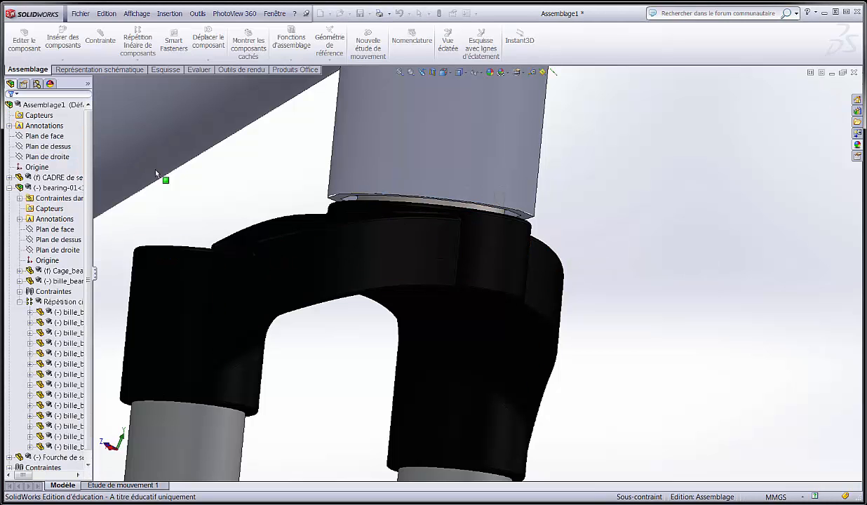
Create a section view of the assembly through the right plane (Plan de droite) with zero offset.
left_click(265, 240)
middle_click_drag(267, 242, 426, 326)
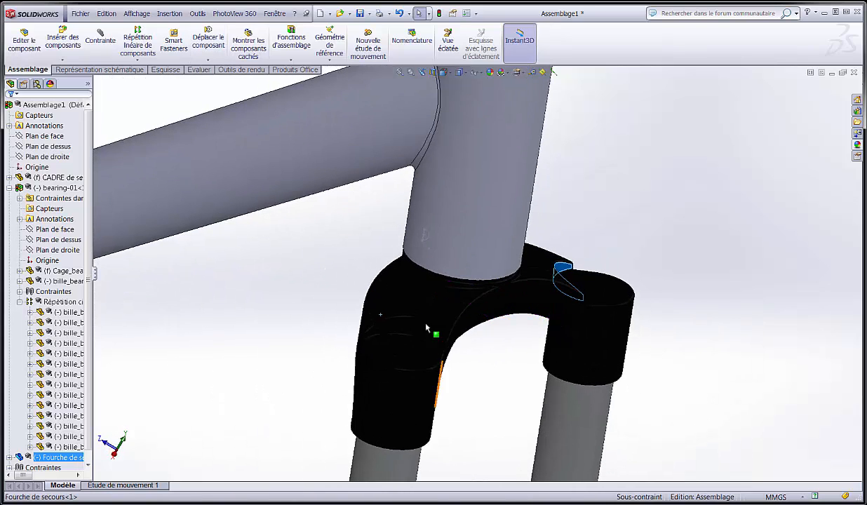
scroll(446, 252, "up", 3)
left_click(434, 73)
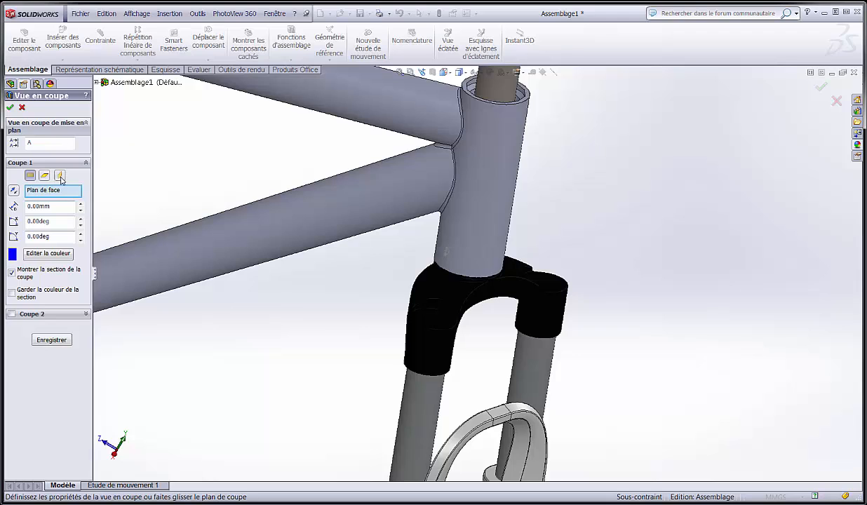
left_click(61, 177)
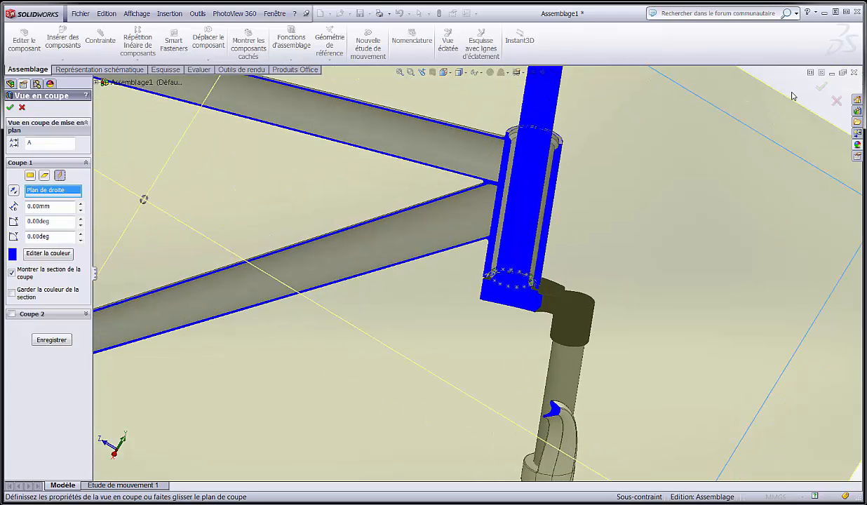
left_click(821, 87)
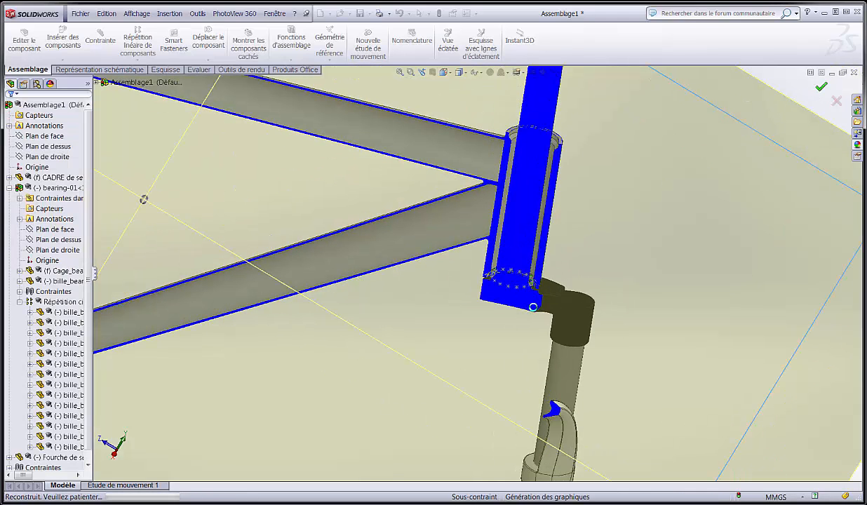
Examine in section how the bearing balls and cage sit between the head tube and the fork's conical seat.
scroll(527, 307, "down", 10)
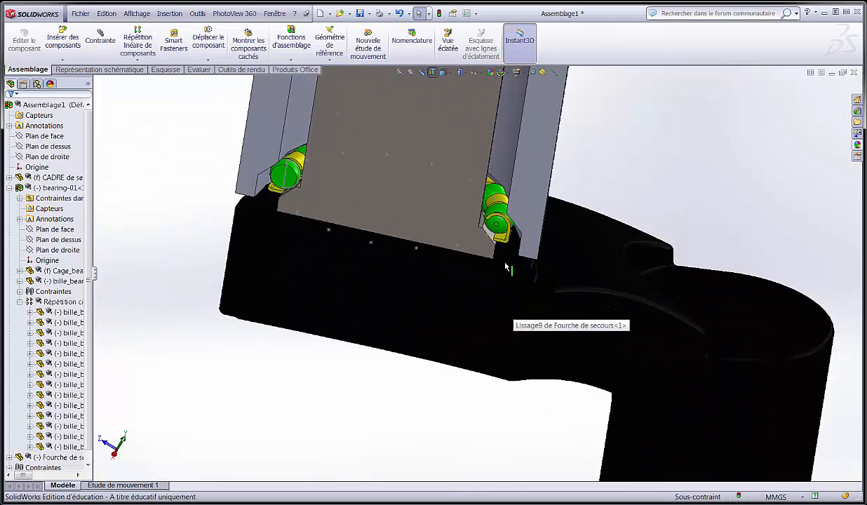
middle_click_drag(502, 206, 510, 157)
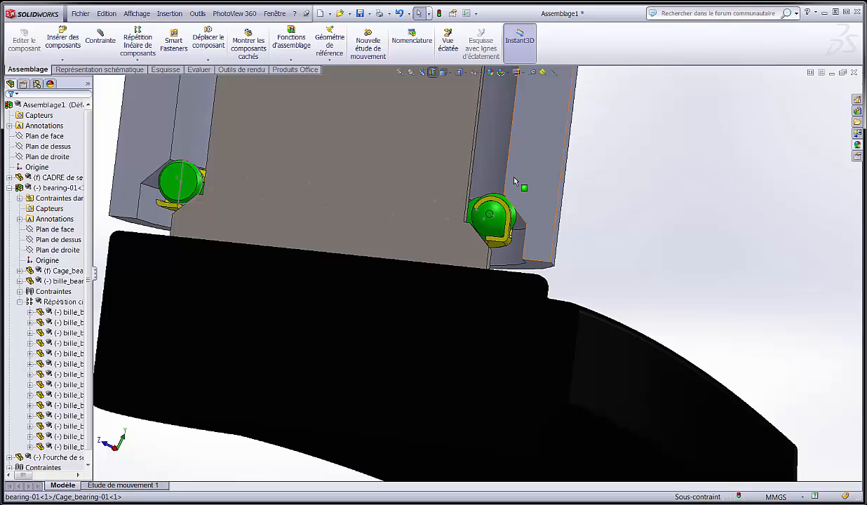
scroll(485, 231, "down", 2)
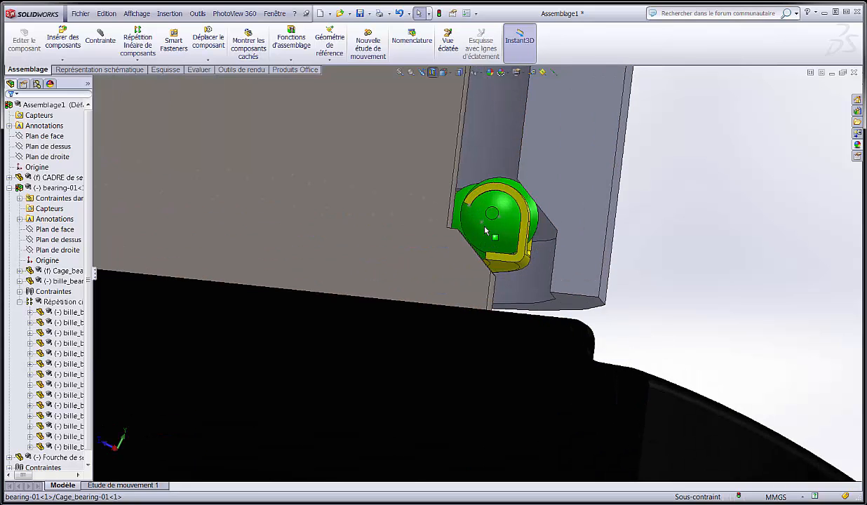
middle_click_drag(533, 305, 569, 331)
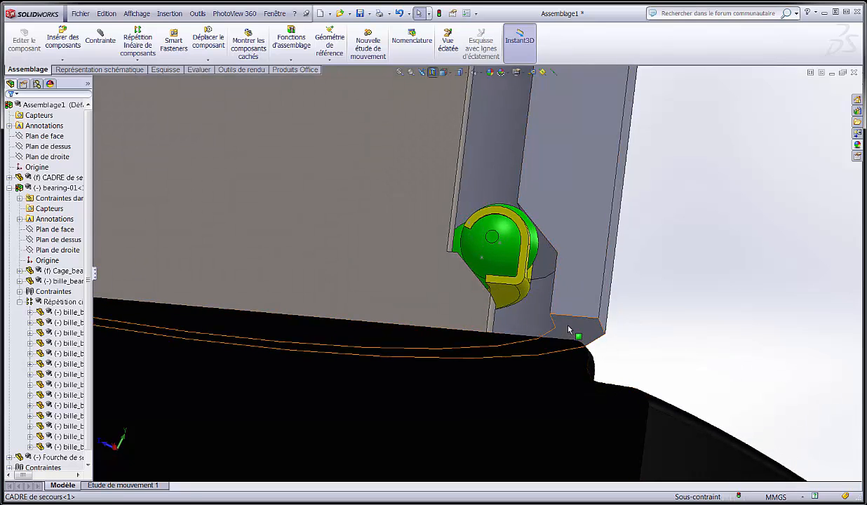
left_click(569, 331)
middle_click_drag(618, 343, 553, 350)
left_click(716, 298)
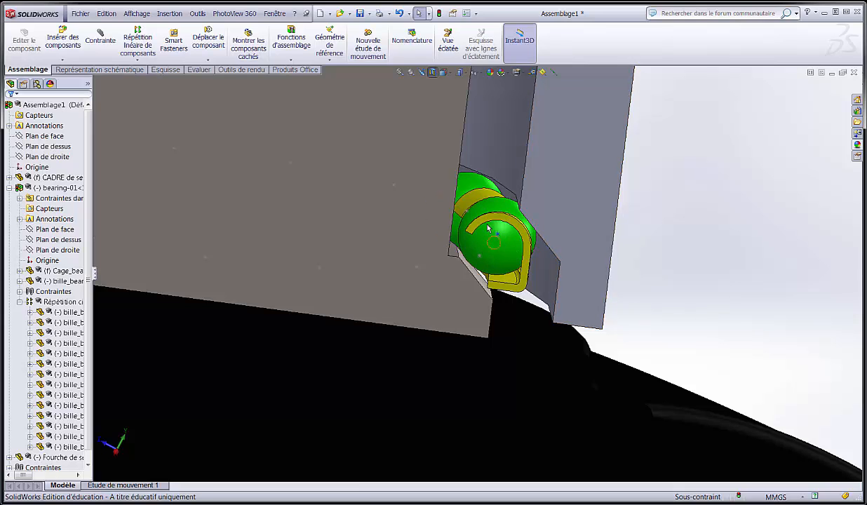
middle_click_drag(506, 254, 458, 240)
scroll(507, 240, "up", 3)
middle_click_drag(510, 235, 581, 267)
scroll(666, 193, "up", 6)
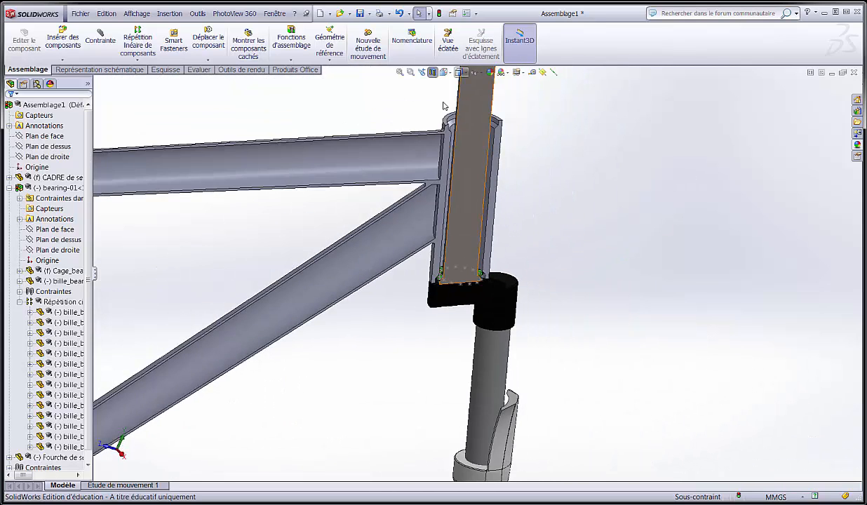
Insert a second bearing-01.SLDASM subassembly and place it beside the upper end of the head tube.
scroll(444, 107, "up", 3)
scroll(454, 133, "down", 3)
scroll(453, 136, "down", 2)
scroll(565, 333, "down", 1)
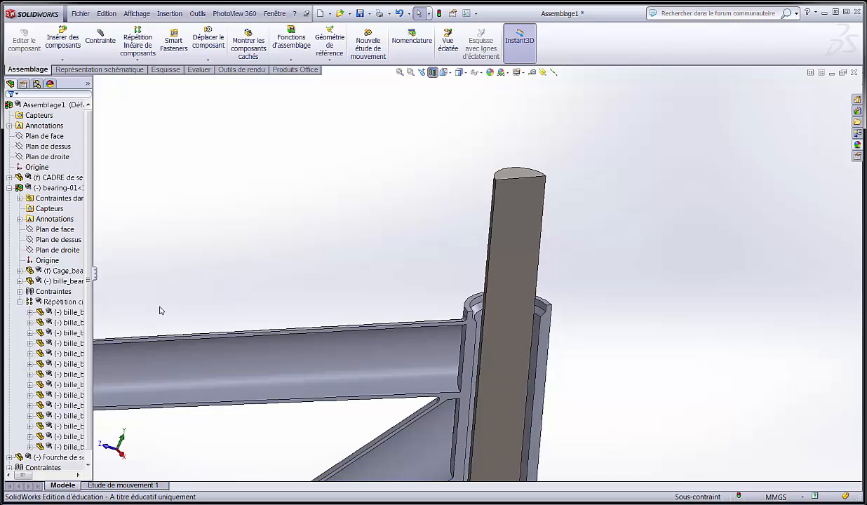
left_click(60, 40)
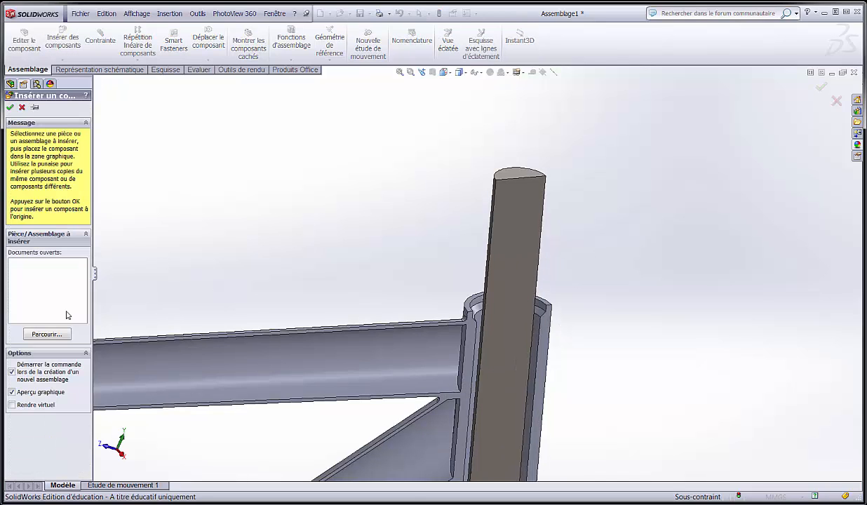
left_click(46, 334)
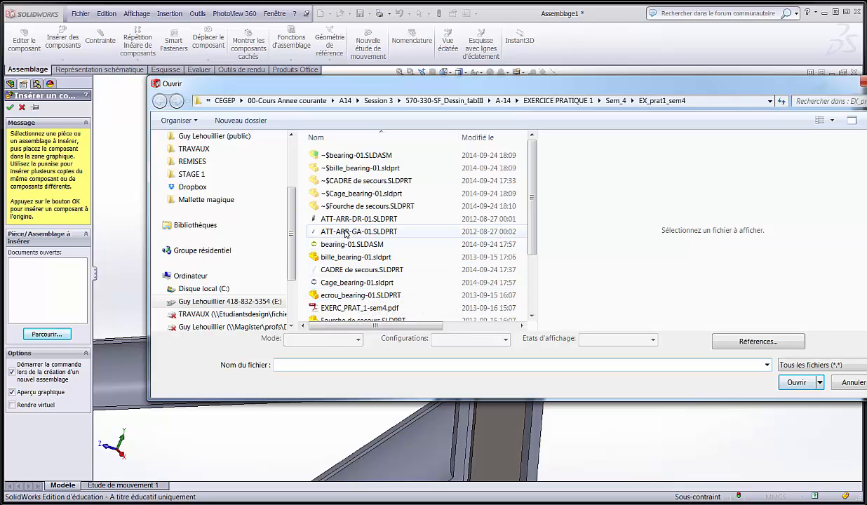
left_click(351, 246)
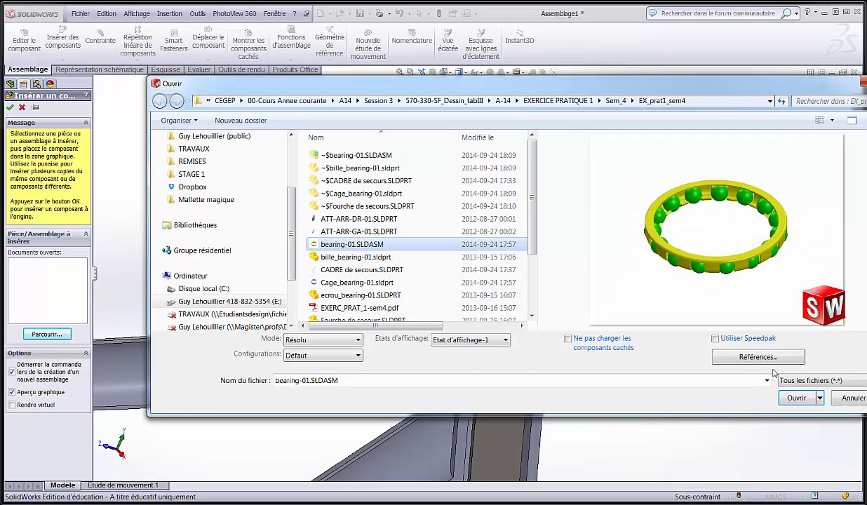
left_click(798, 398)
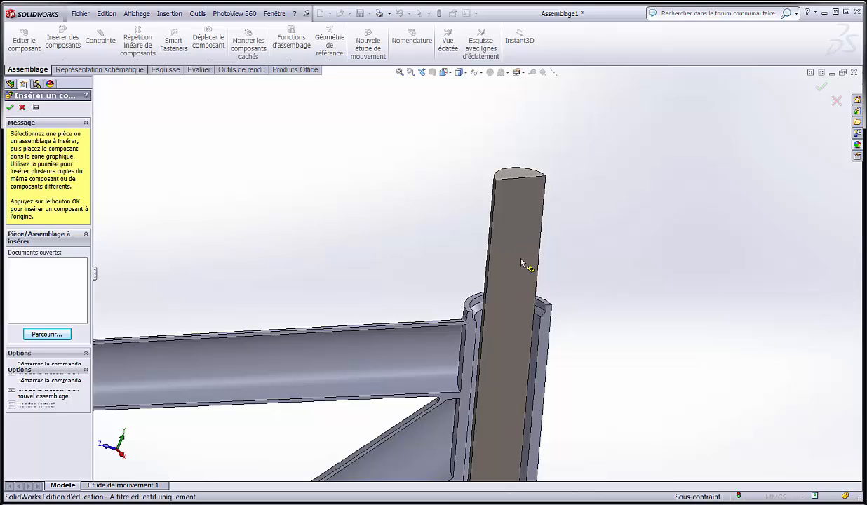
middle_click_drag(378, 186, 436, 138)
left_click(423, 220)
Turn off the section view of the assembly.
scroll(437, 139, "up", 4)
scroll(428, 132, "down", 1)
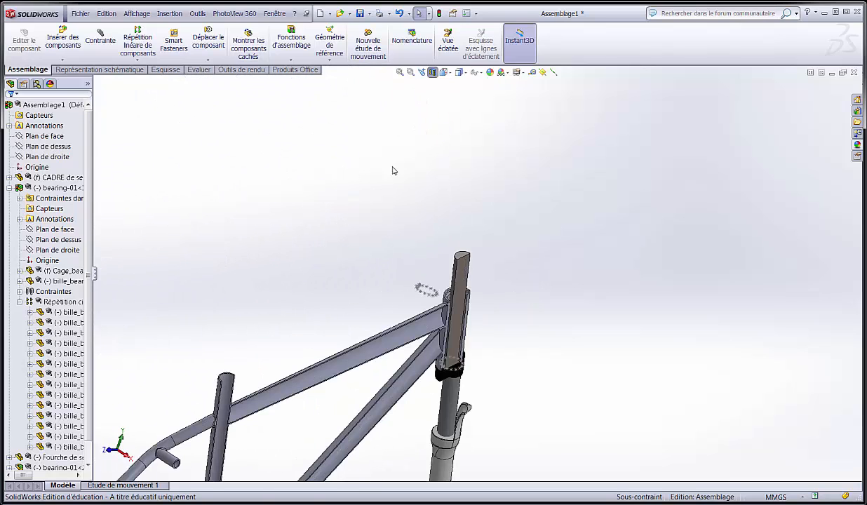
left_click(433, 73)
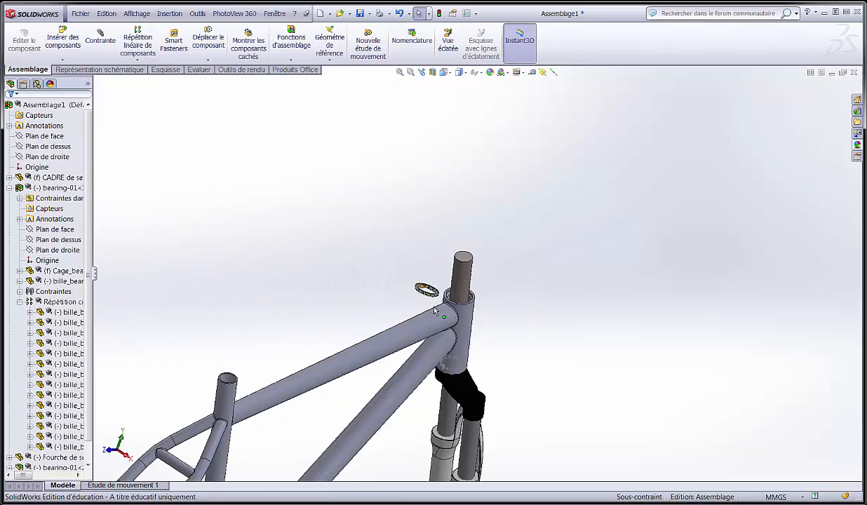
Mate the second bearing cage's outer cylindrical face coaxial with the outer face of the frame's head tube.
scroll(435, 311, "down", 5)
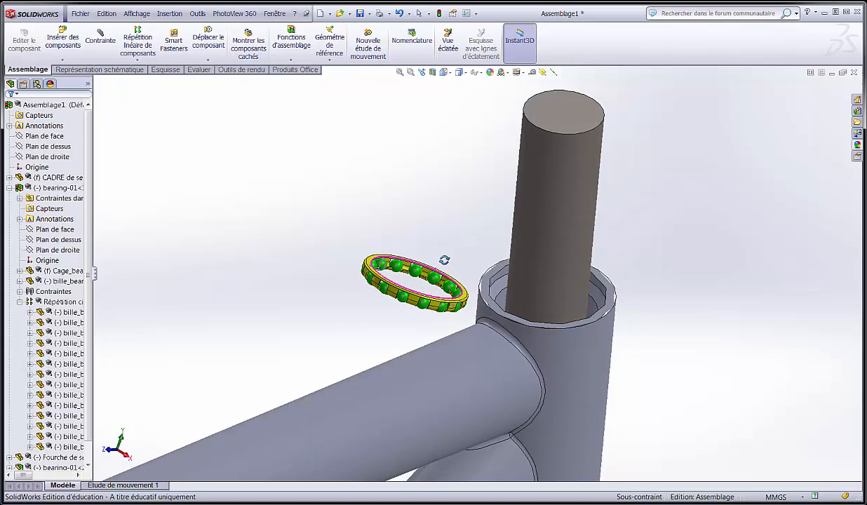
scroll(438, 262, "down", 2)
left_click(105, 42)
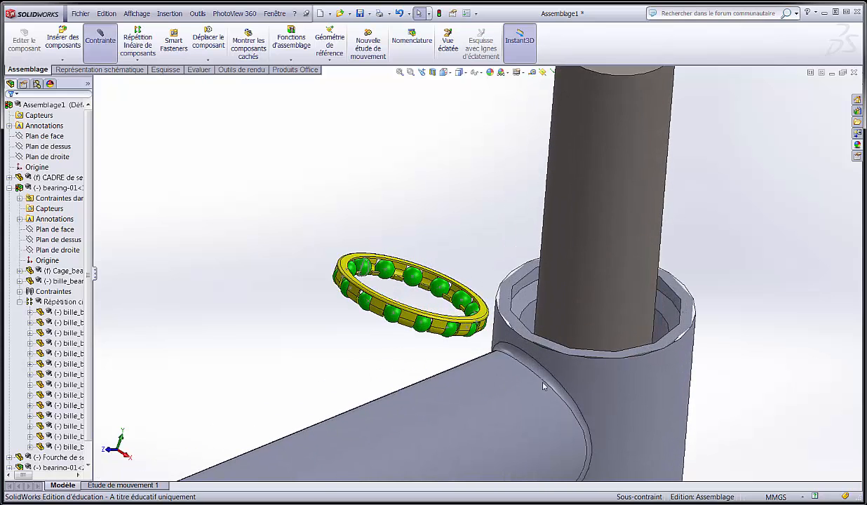
scroll(523, 368, "down", 4)
left_click(385, 301)
scroll(405, 282, "up", 4)
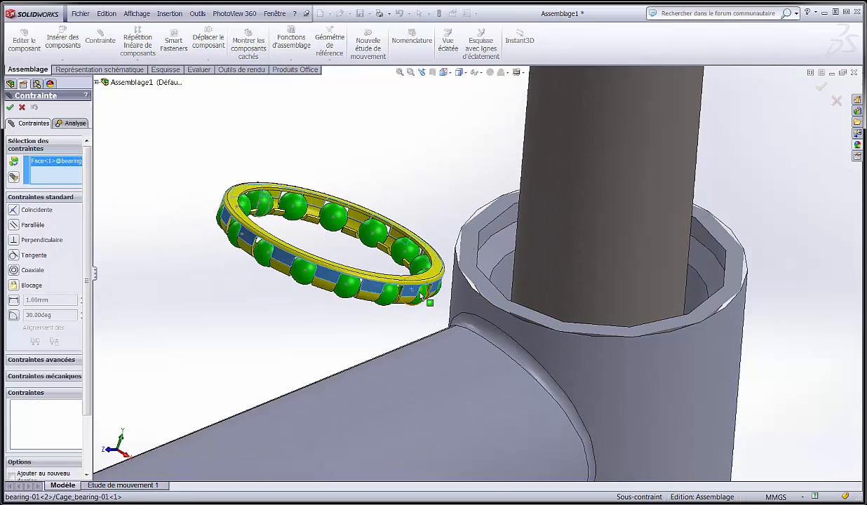
left_click(630, 313)
scroll(541, 351, "up", 4)
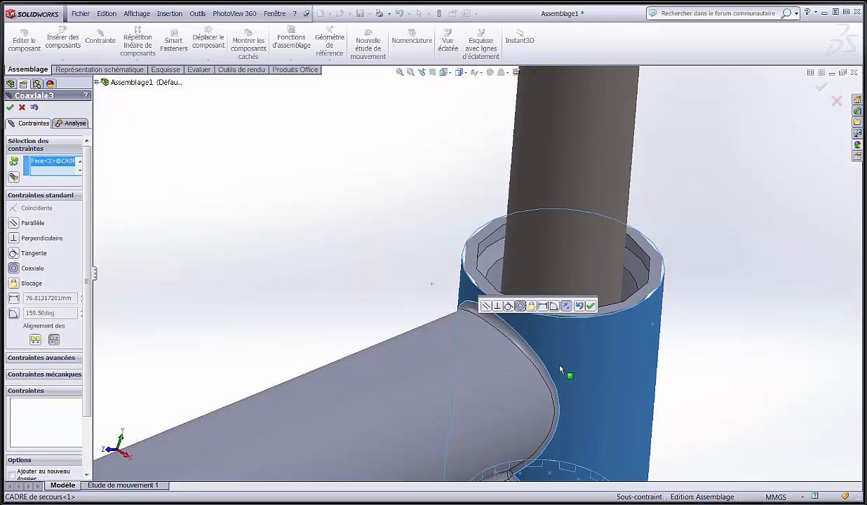
scroll(631, 375, "down", 3)
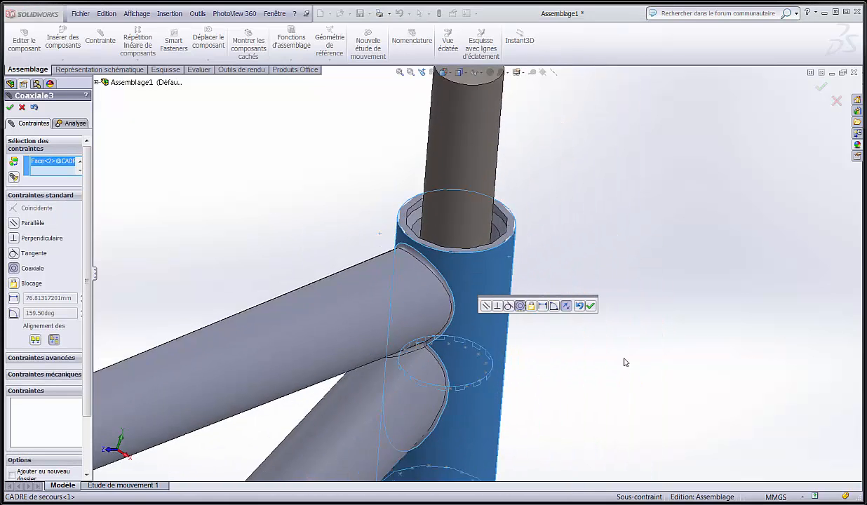
left_click(591, 307)
middle_click_drag(432, 369, 432, 403)
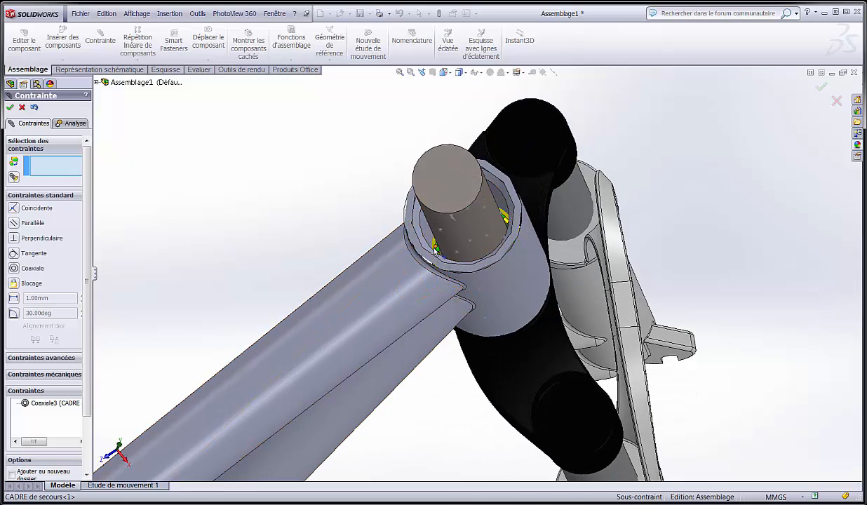
left_click(436, 249)
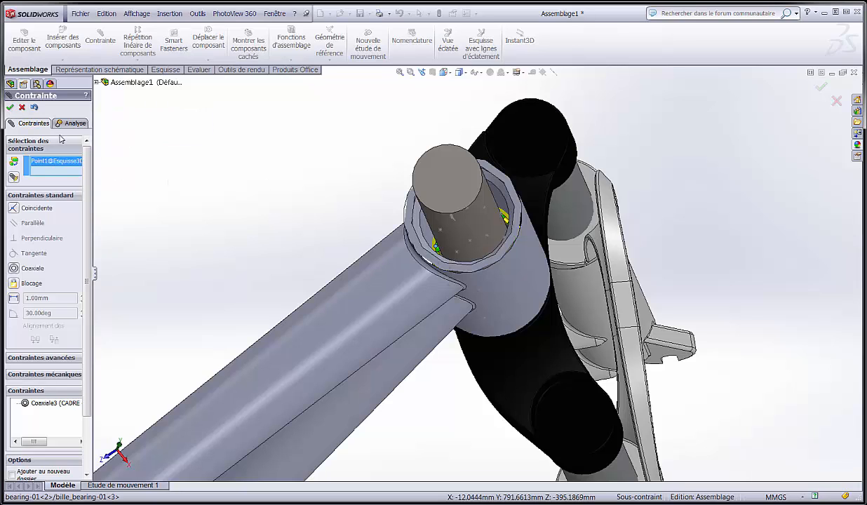
right_click(48, 169)
left_click(98, 171)
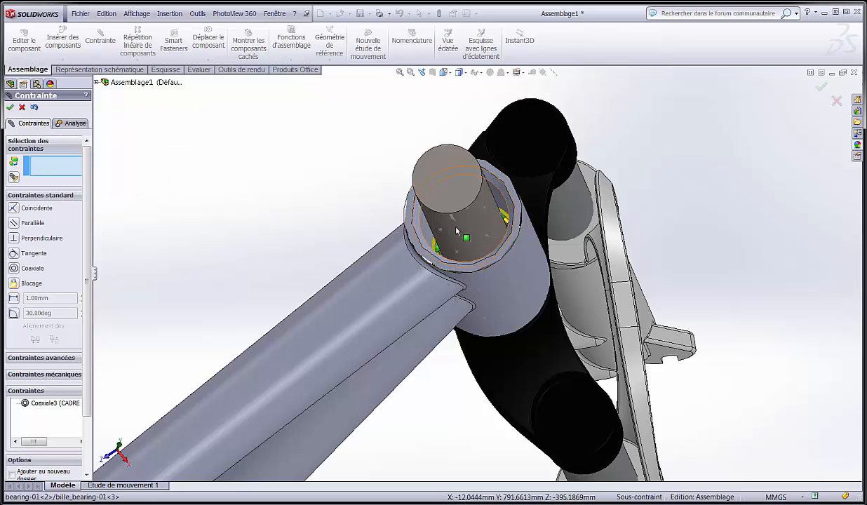
left_click(10, 107)
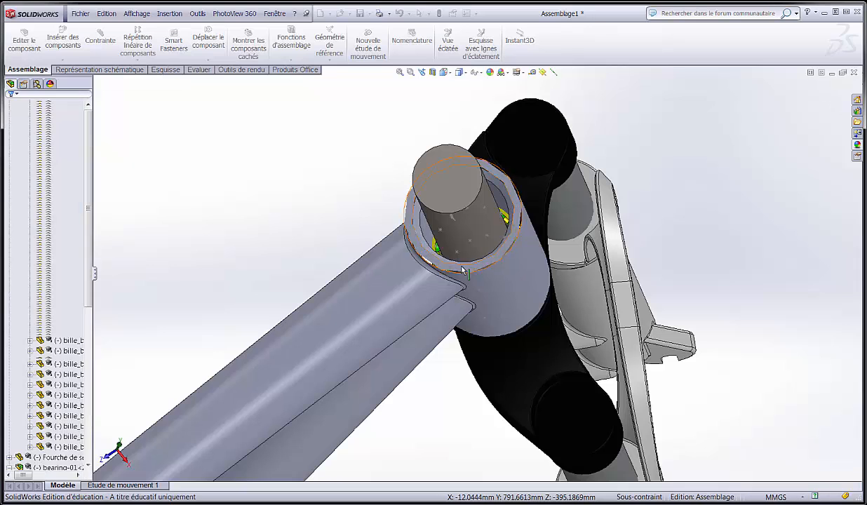
Move the second bearing along the head tube axis until it sits above the fork's steerer.
left_click_drag(437, 250, 373, 170)
middle_click_drag(364, 204, 652, 164)
scroll(652, 164, "down", 3)
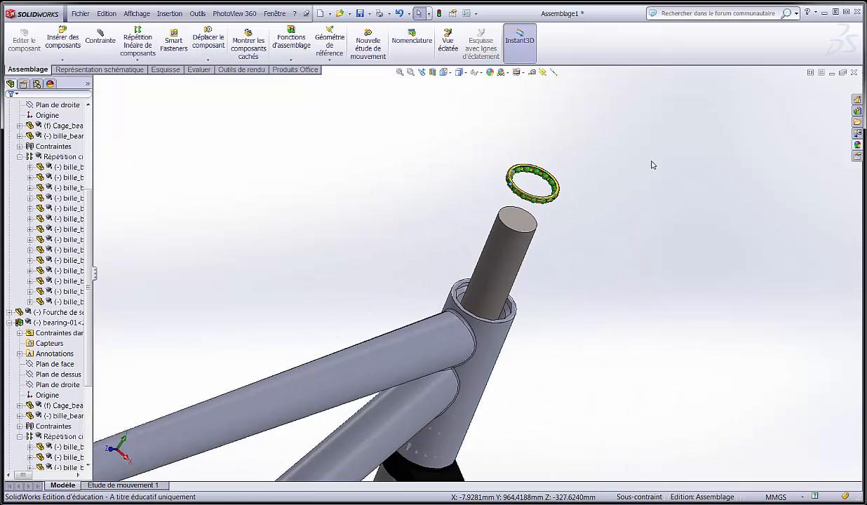
Mate a ball of the second bearing tangent to the inner seat face at the upper end of the head tube.
middle_click_drag(449, 185, 360, 136)
left_click(99, 36)
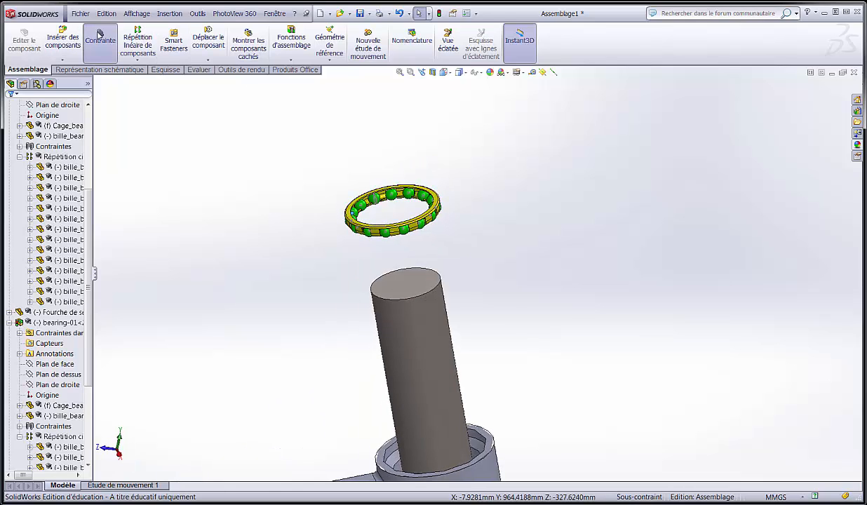
scroll(309, 207, "down", 2)
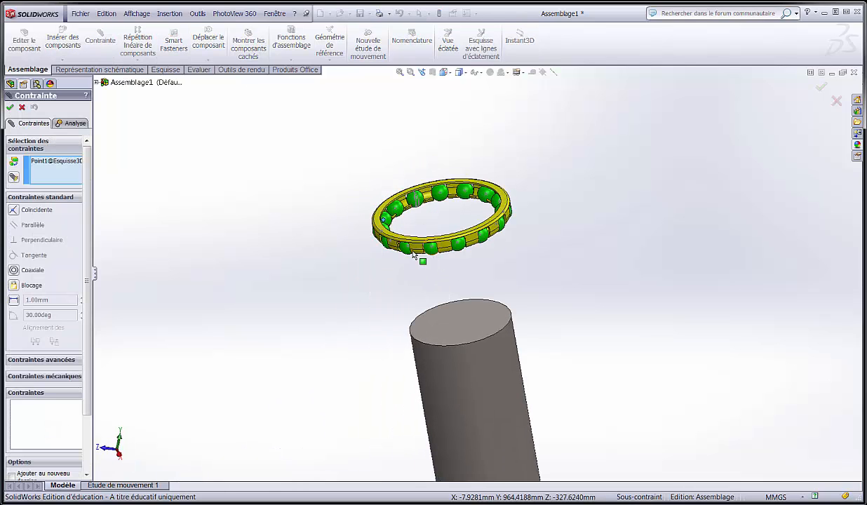
right_click(55, 170)
left_click(90, 183)
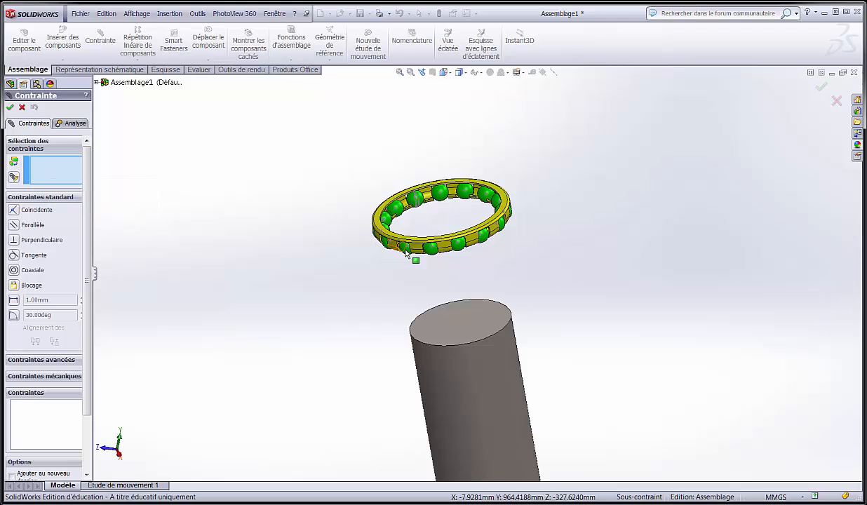
left_click(405, 251)
scroll(432, 267, "up", 2)
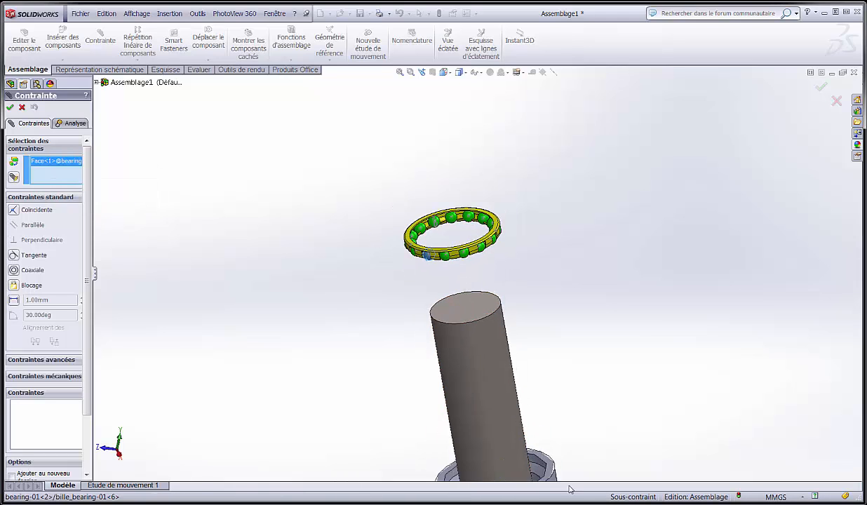
scroll(471, 464, "down", 2)
scroll(470, 465, "down", 2)
left_click(435, 358)
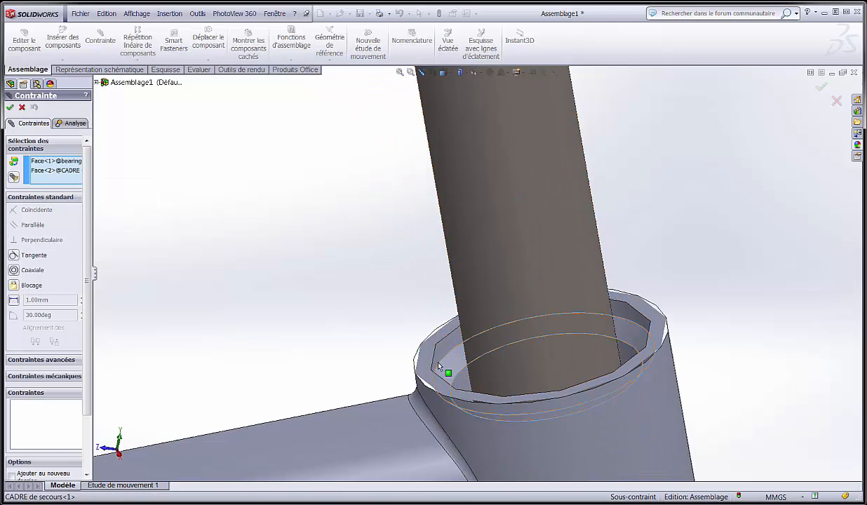
left_click(299, 328)
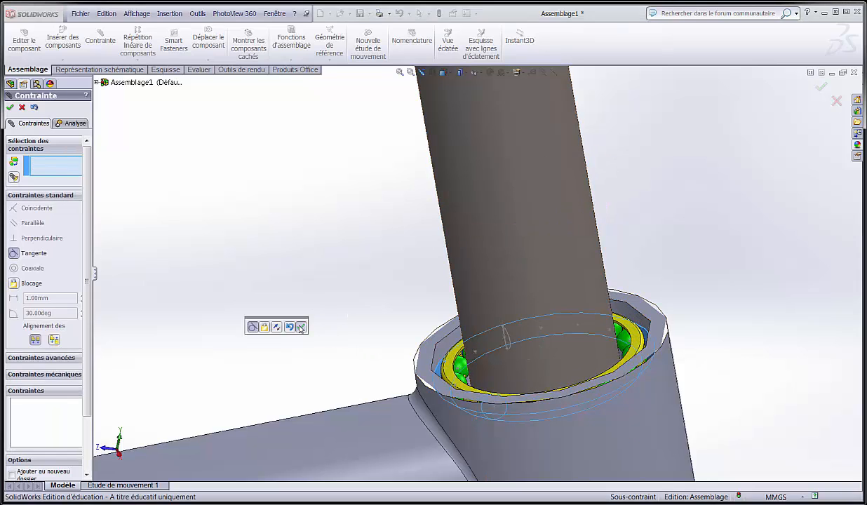
Switch to the EXERC_PRAT_1-sem4.pdf in Adobe Acrobat, check the fork assembly page for the required parts, and return to SolidWorks.
mouse_move(330, 304)
middle_mouse_down()
mouse_move(350, 321)
mouse_move(326, 304)
middle_mouse_up()
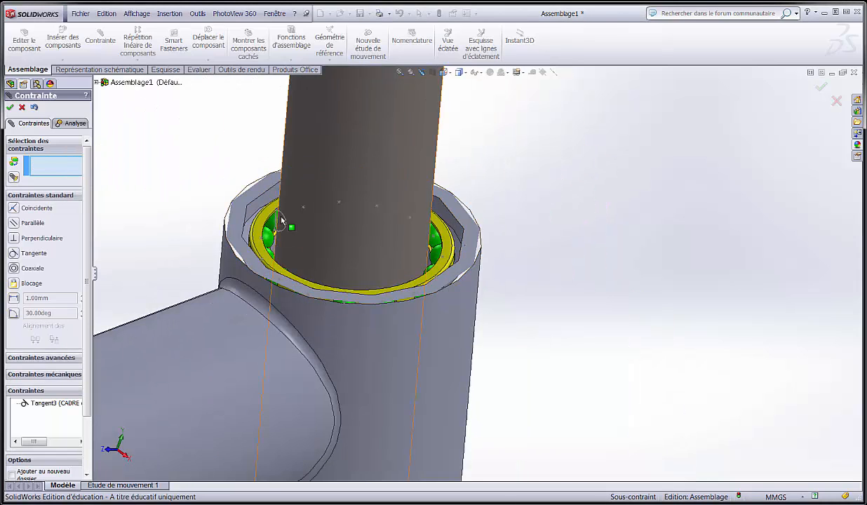
scroll(274, 212, "up", 3)
scroll(267, 196, "down", 1)
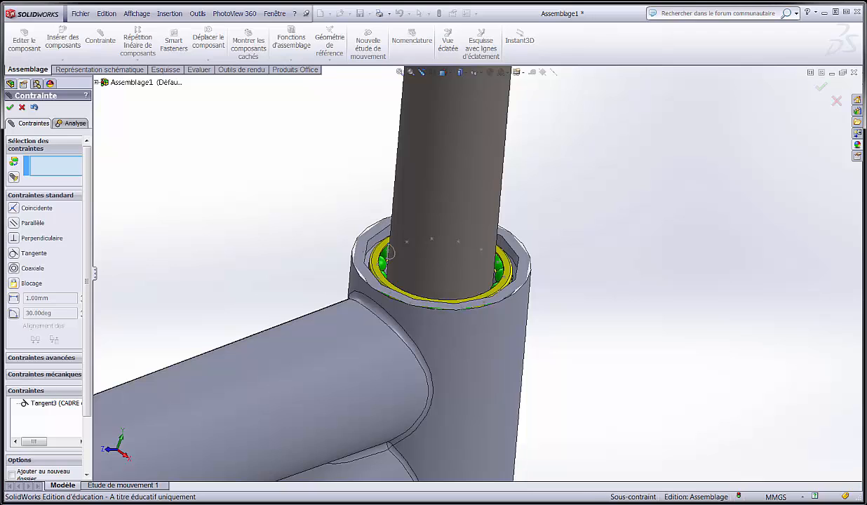
key("alt+Tab")
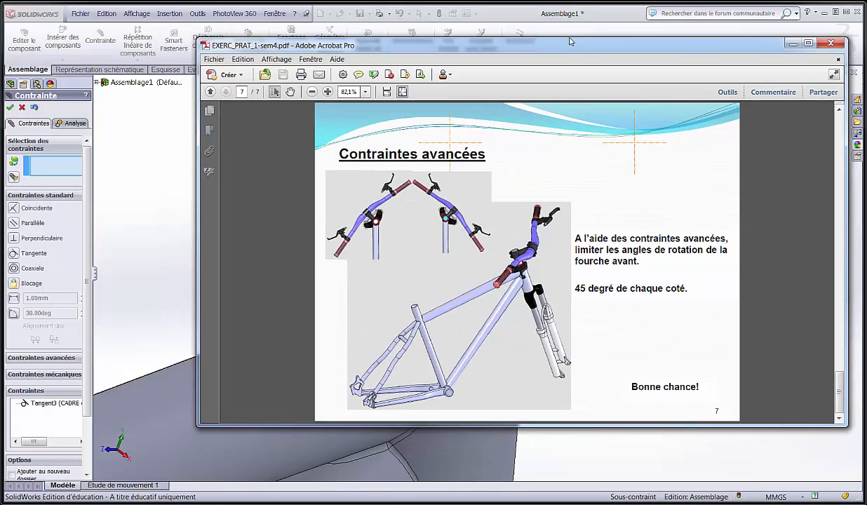
scroll(722, 169, "up", 5)
scroll(723, 168, "down", 3)
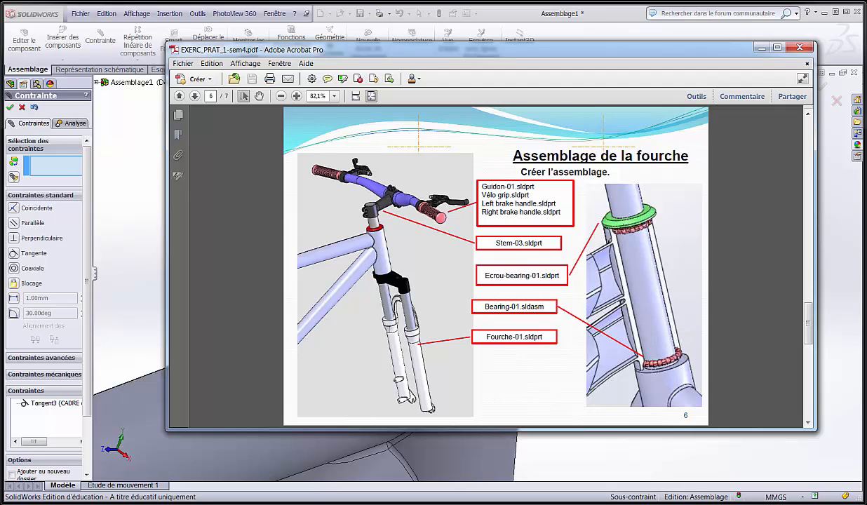
key("alt+Tab")
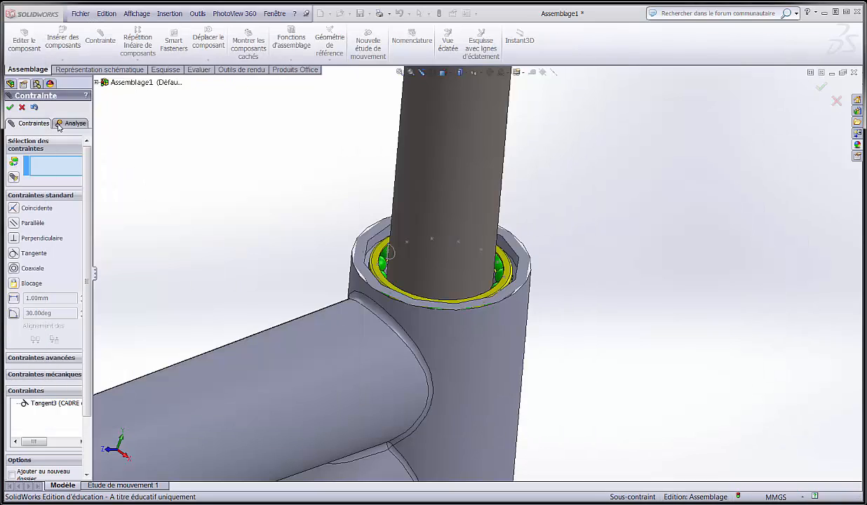
Leave the mate command and insert the part ecrou_bearing-01.SLDPRT beside the upper end of the head tube.
key("Escape")
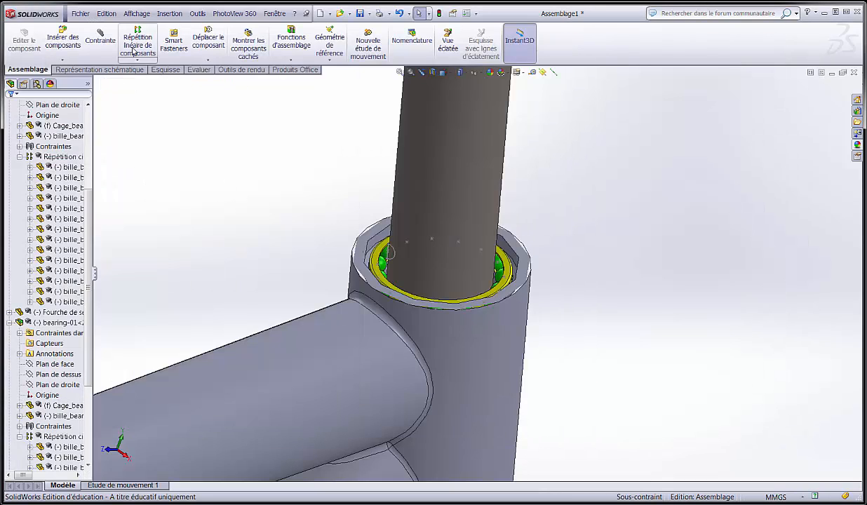
left_click(62, 41)
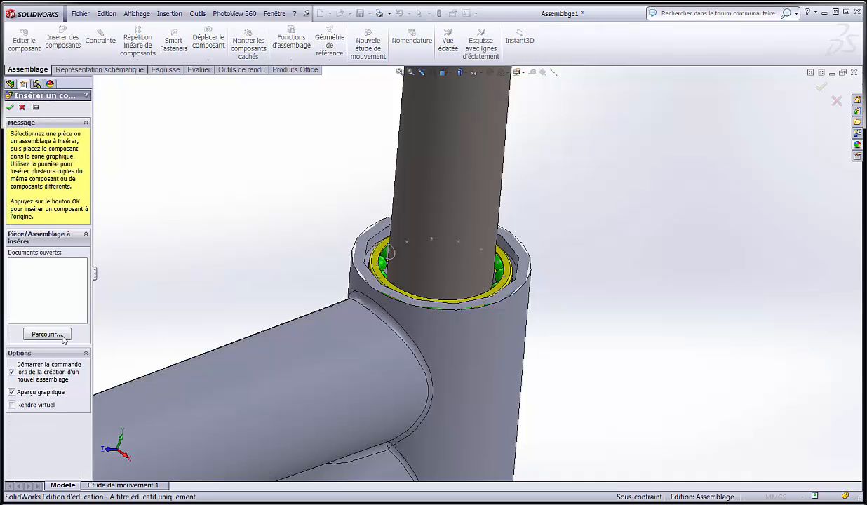
left_click(62, 336)
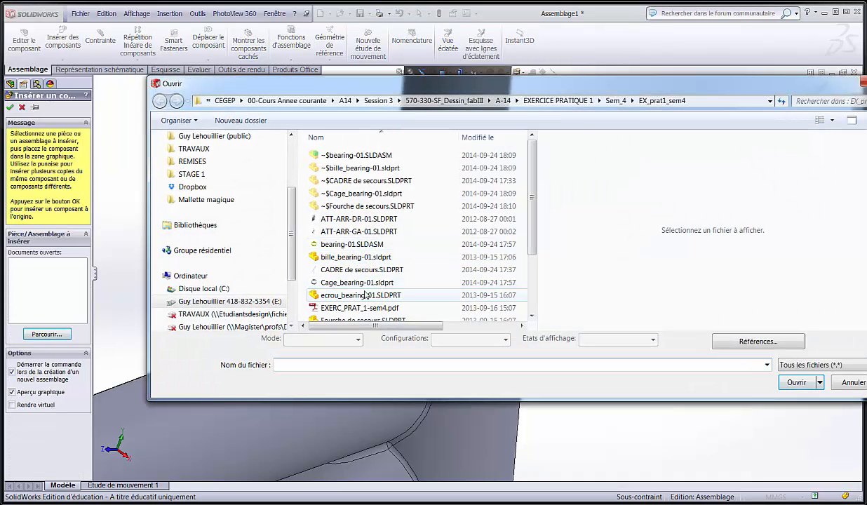
left_click(366, 294)
left_click(799, 386)
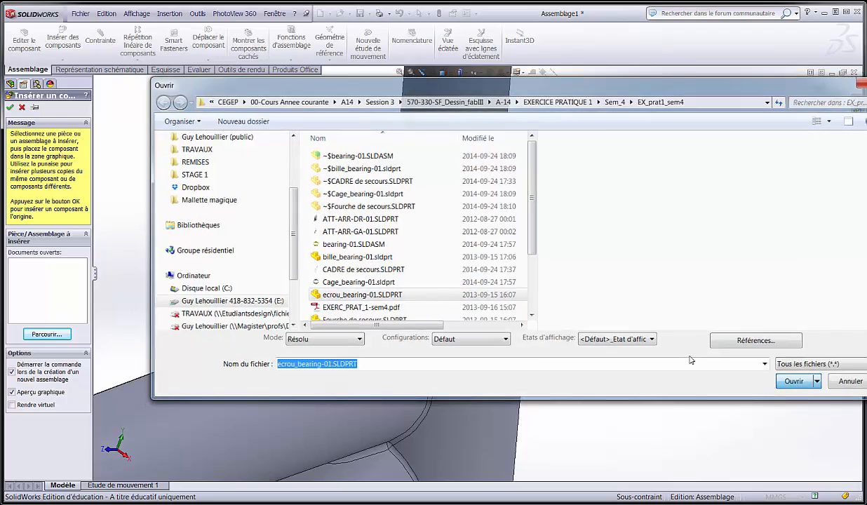
left_click(216, 241)
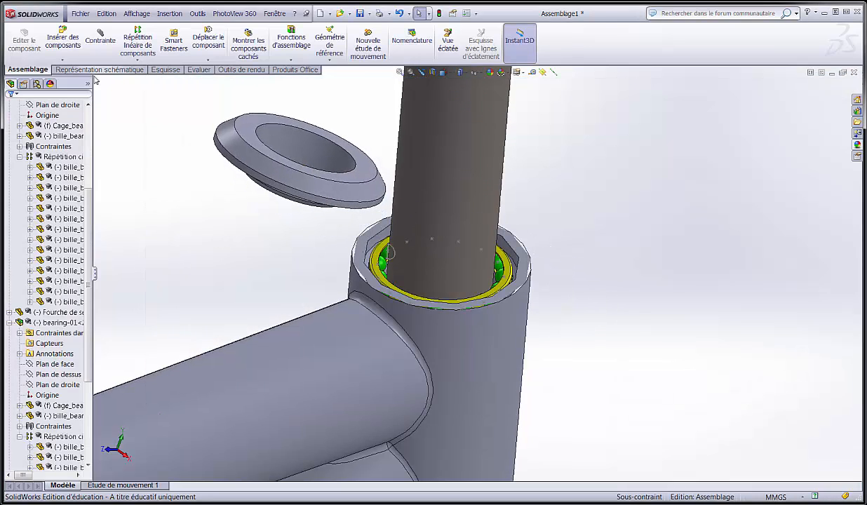
Mate the bearing nut's bore coaxial with the fork's steerer tube.
middle_click_drag(275, 263, 252, 224)
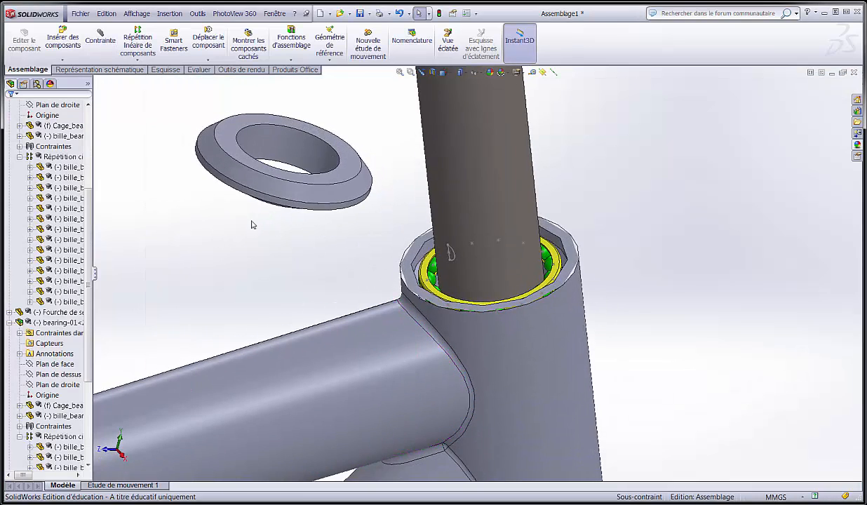
left_click(100, 40)
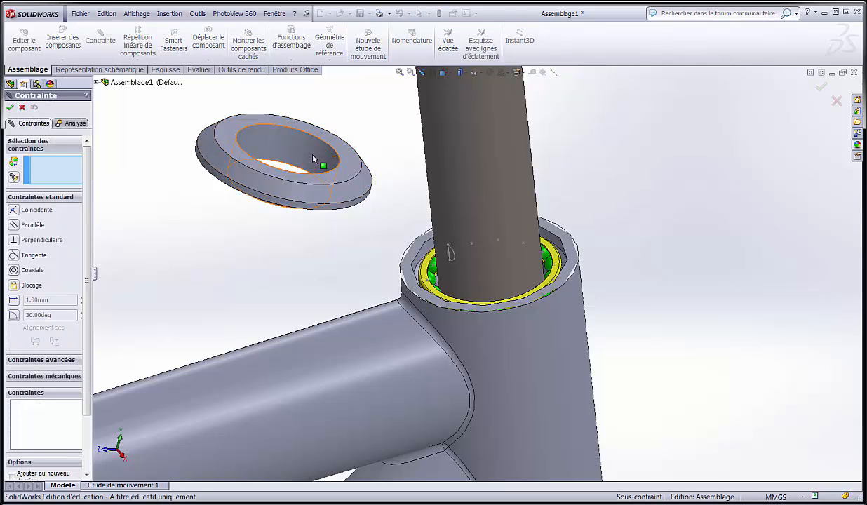
left_click(302, 148)
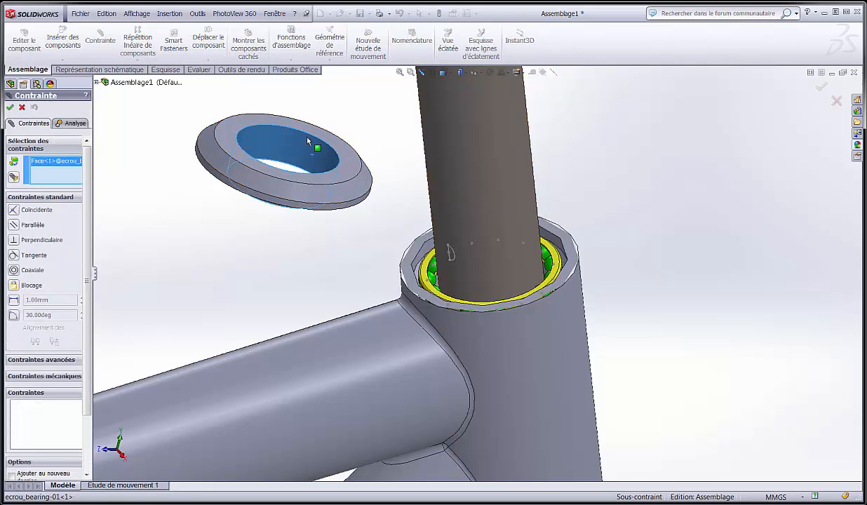
left_click(511, 154)
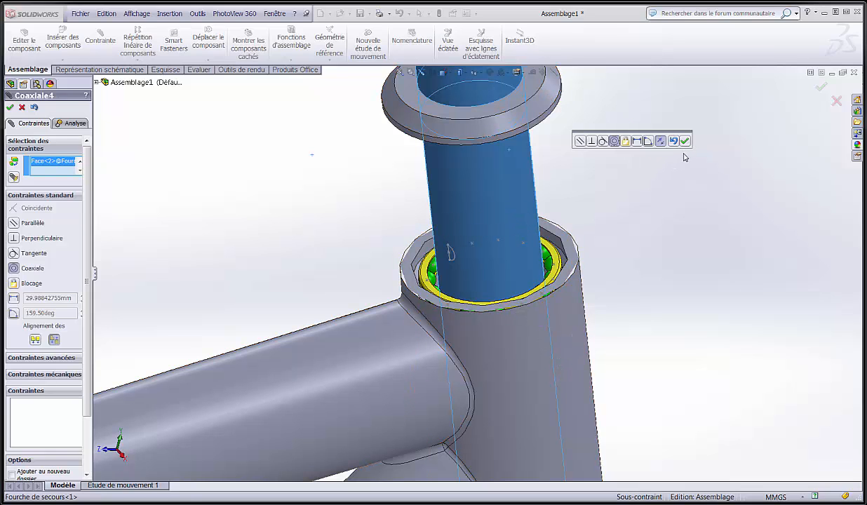
middle_click_drag(685, 157, 689, 118)
scroll(689, 118, "up", 2)
scroll(689, 118, "down", 1)
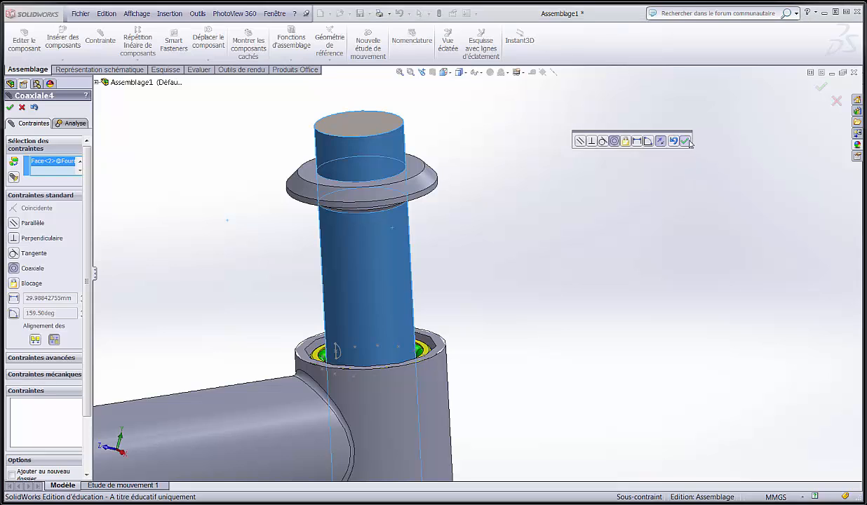
left_click(685, 141)
Mate the chamfered face beneath the bearing nut tangent to a ball of the upper bearing, and leave the mate command.
scroll(455, 221, "down", 6)
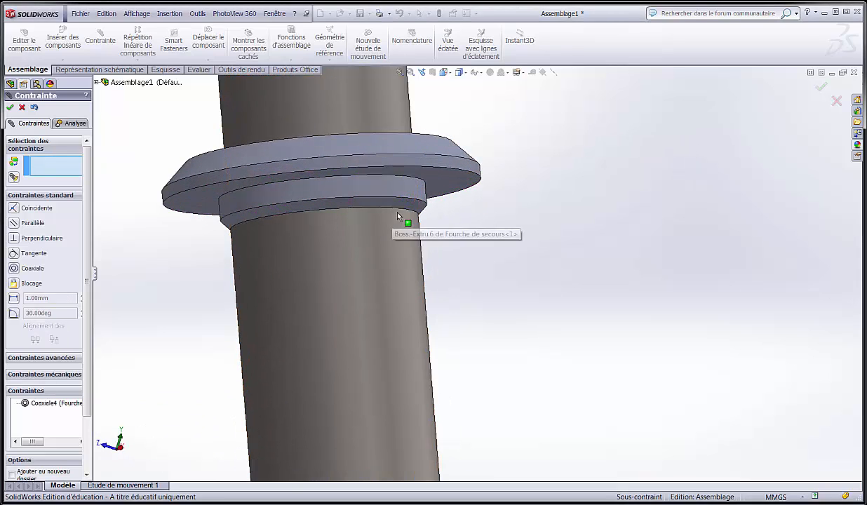
left_click(420, 214)
scroll(469, 254, "up", 5)
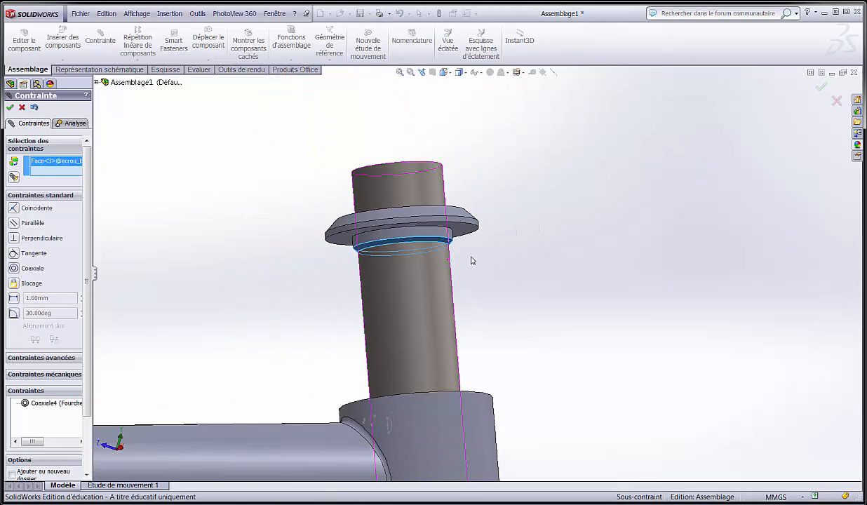
middle_click_drag(472, 260, 414, 337)
scroll(410, 340, "down", 4)
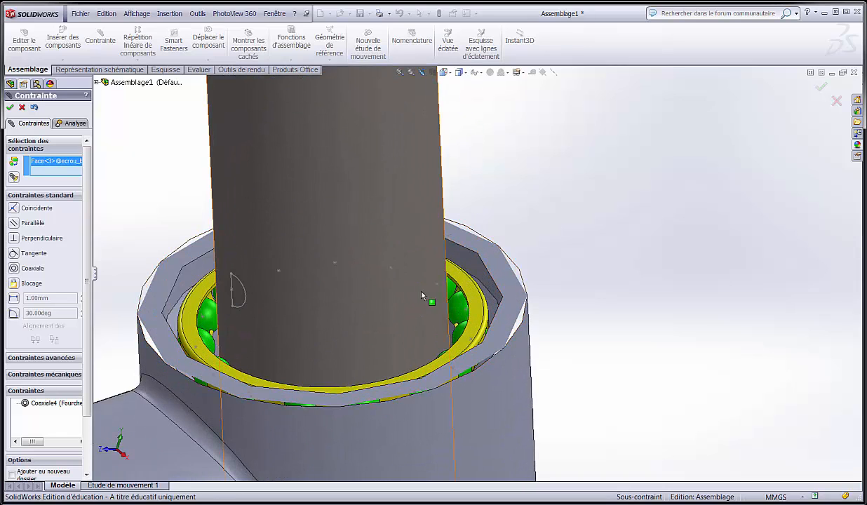
scroll(422, 295, "down", 3)
left_click(476, 306)
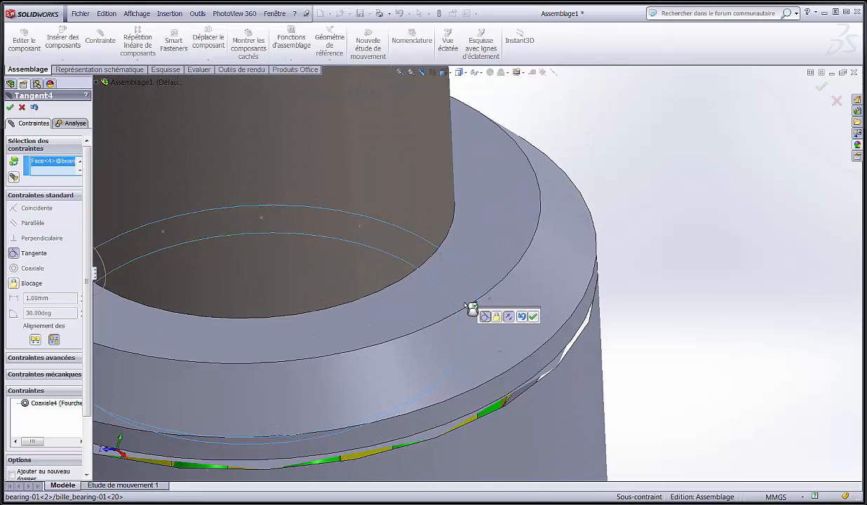
left_click(533, 317)
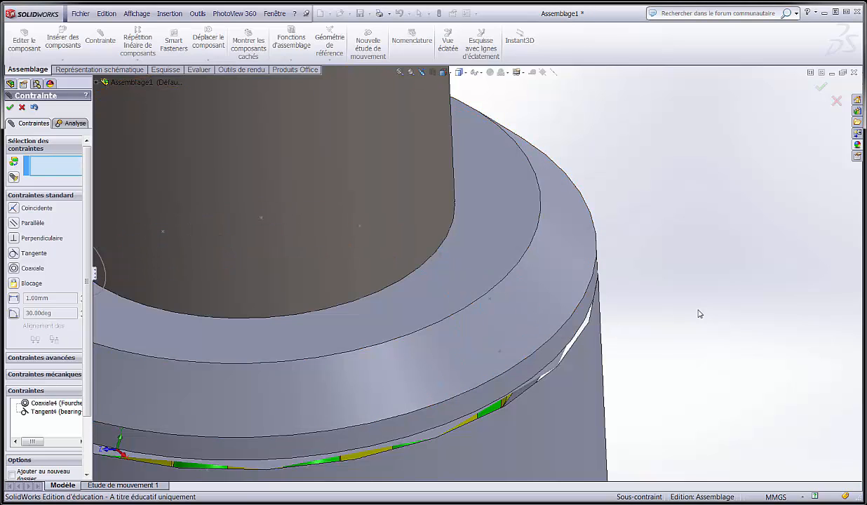
scroll(700, 305, "up", 3)
middle_click_drag(702, 293, 681, 230)
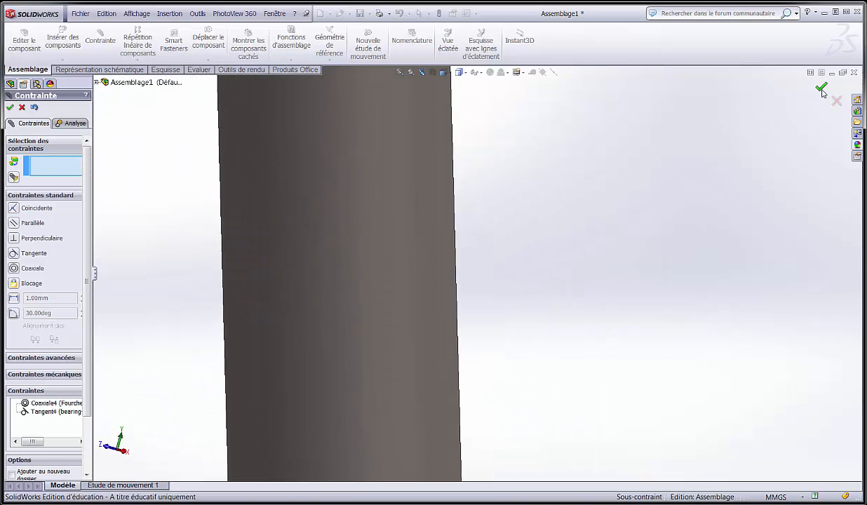
key("Escape")
Examine how the bearing nut sits on the upper end of the head tube and the gap beneath it.
scroll(534, 316, "up", 3)
scroll(523, 330, "down", 2)
scroll(435, 434, "up", 3)
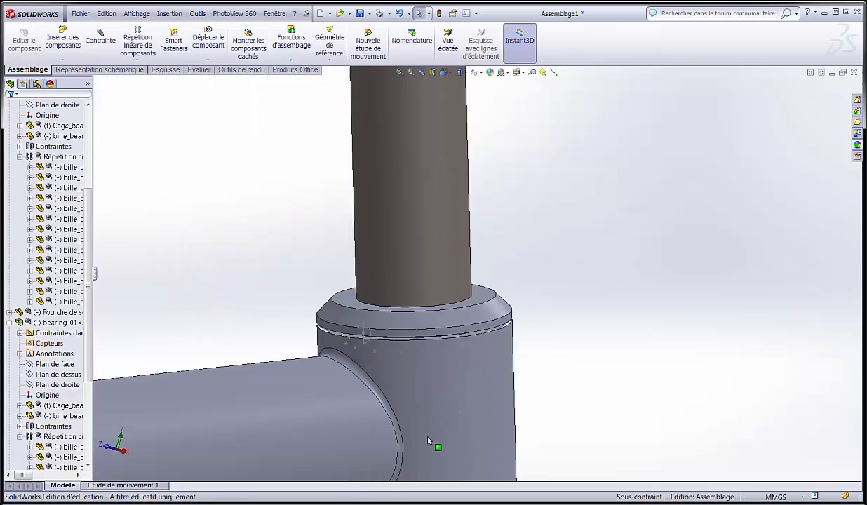
scroll(468, 260, "down", 2)
scroll(455, 311, "down", 2)
middle_click_drag(452, 328, 430, 297)
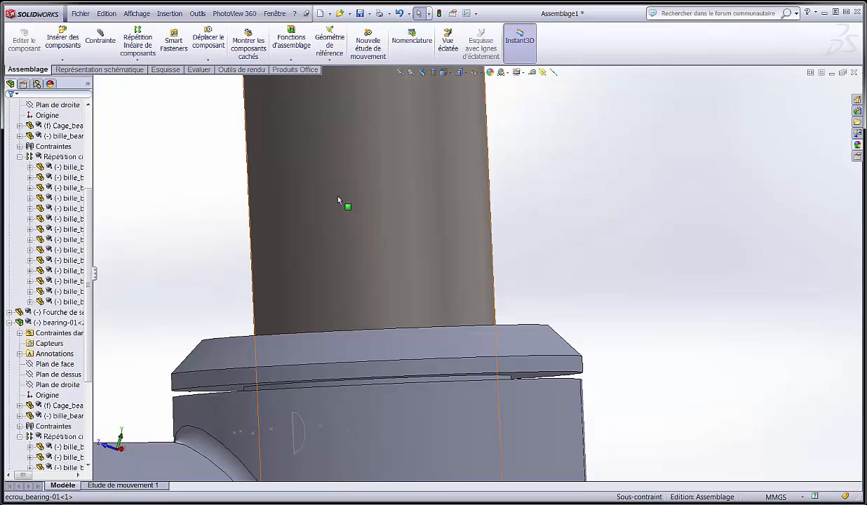
middle_click_drag(532, 125, 559, 210)
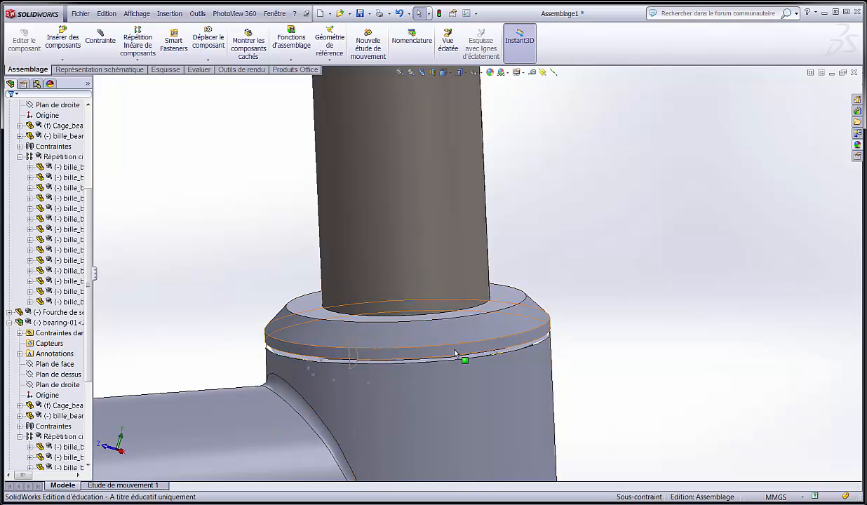
middle_click_drag(457, 341, 290, 153)
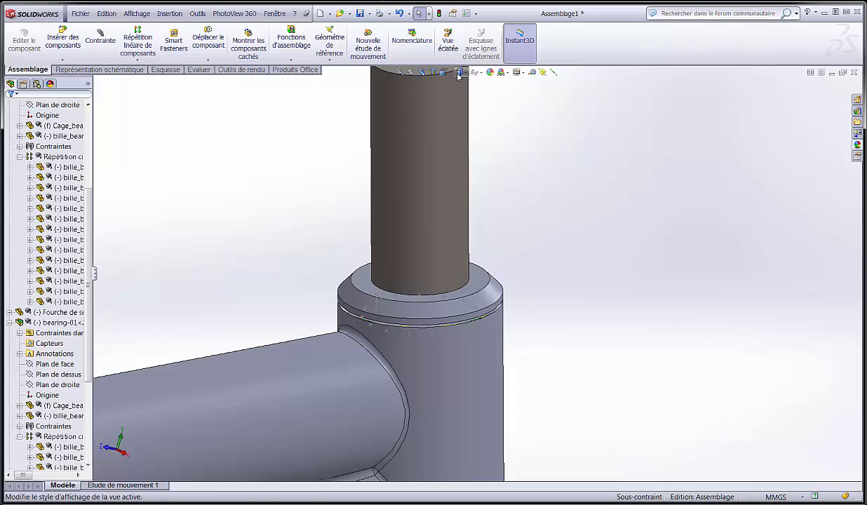
Section the assembly through Plan de droite and examine the contact between the bearing nut, the upper bearing's balls and the head tube.
left_click(433, 73)
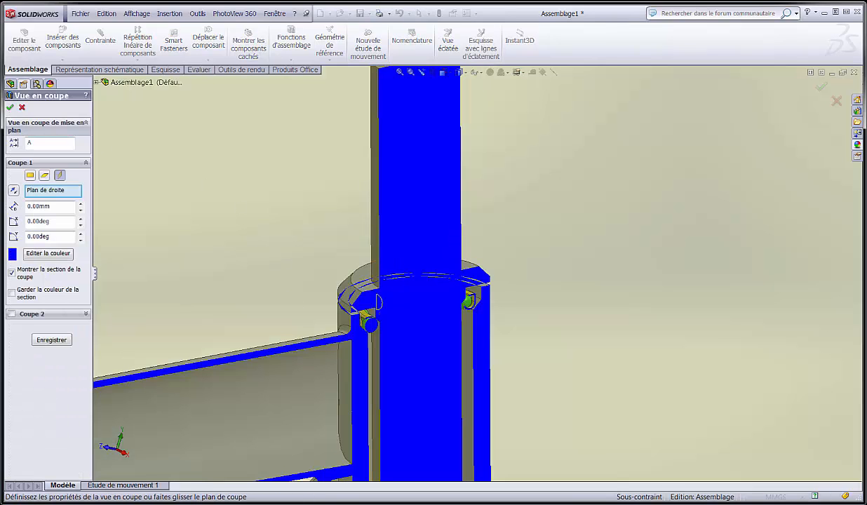
left_click(9, 108)
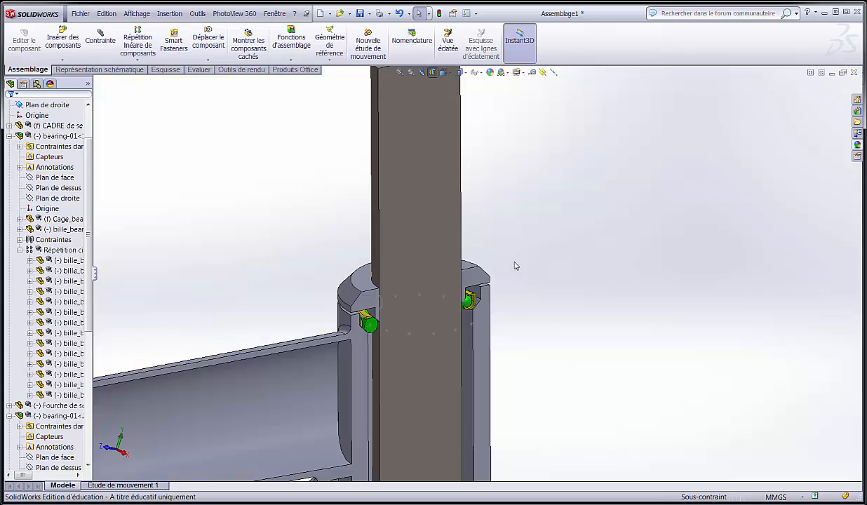
middle_click_drag(515, 263, 460, 295)
left_click(427, 286)
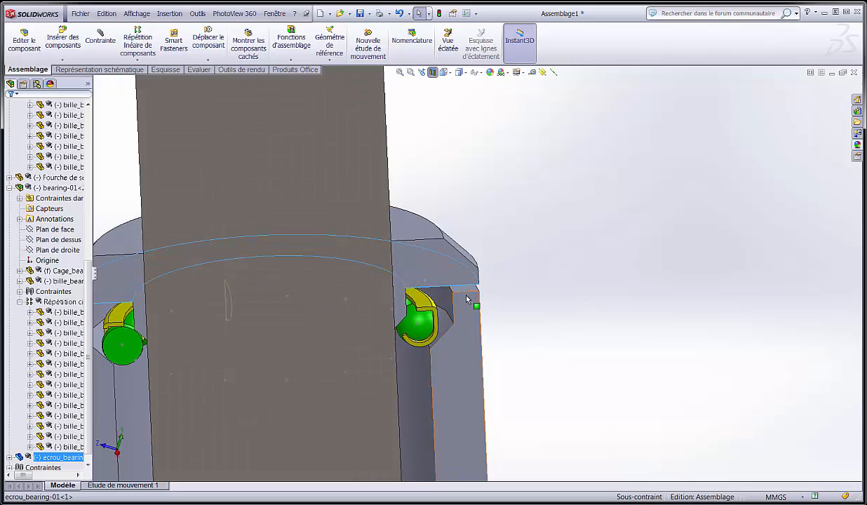
middle_click_drag(417, 322, 438, 337)
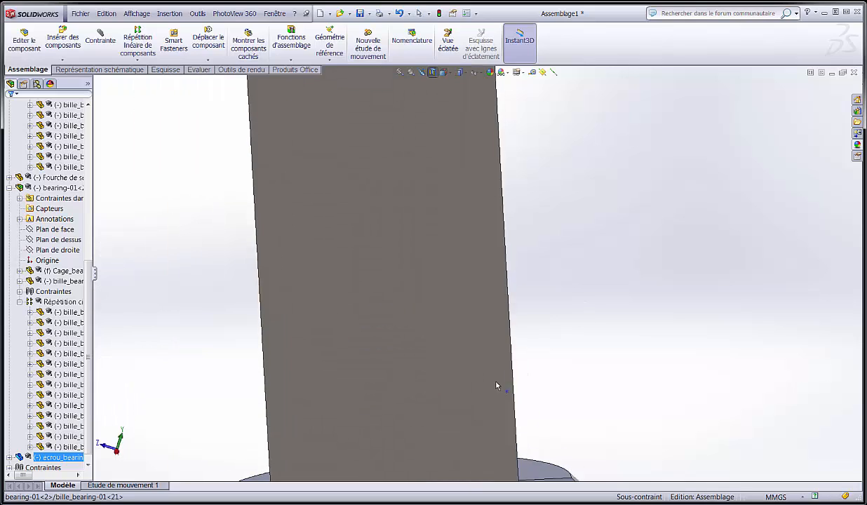
scroll(540, 424, "up", 3)
scroll(540, 421, "down", 6)
scroll(364, 163, "down", 1)
middle_click_drag(364, 163, 367, 128)
scroll(395, 145, "up", 3)
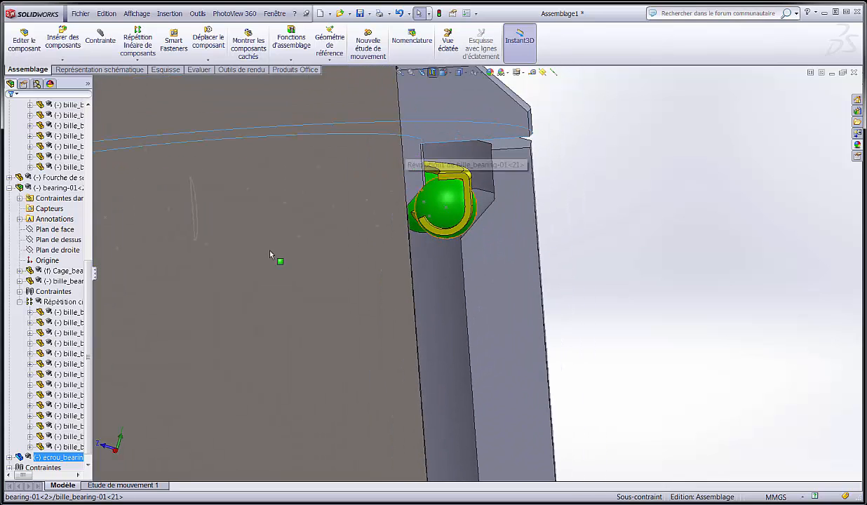
scroll(90, 390, "down", 1)
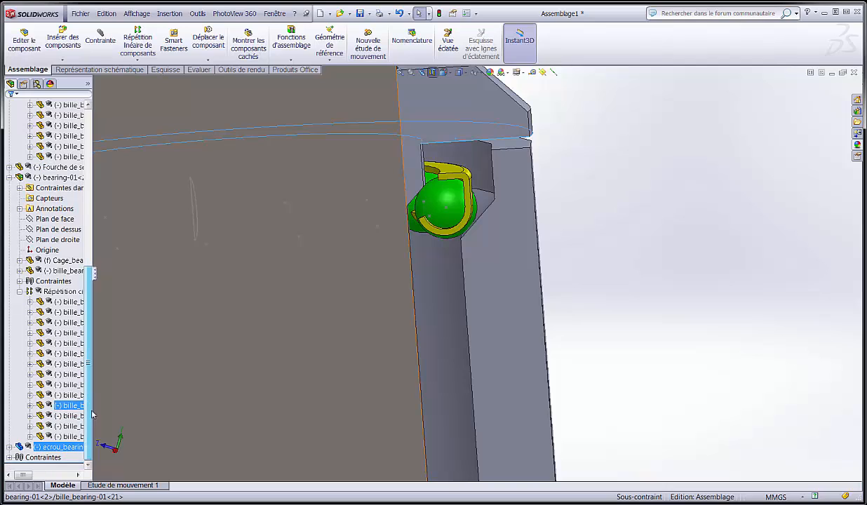
Suppress the bearing nut's tangent mate Tangent4 in its list of mates.
left_click(10, 447)
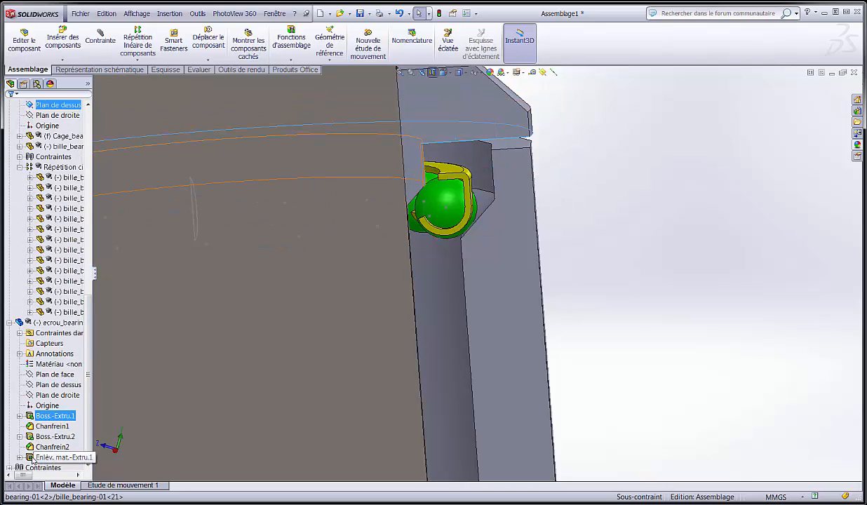
left_click(20, 333)
right_click(59, 353)
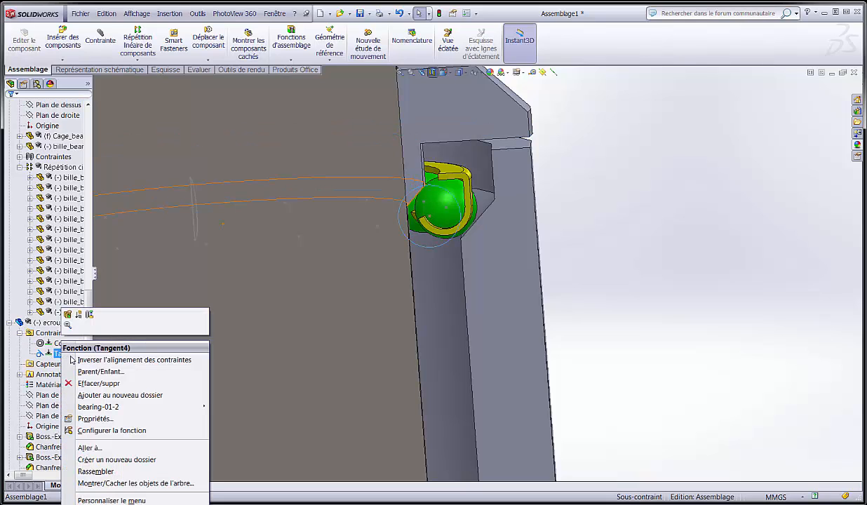
left_click(78, 316)
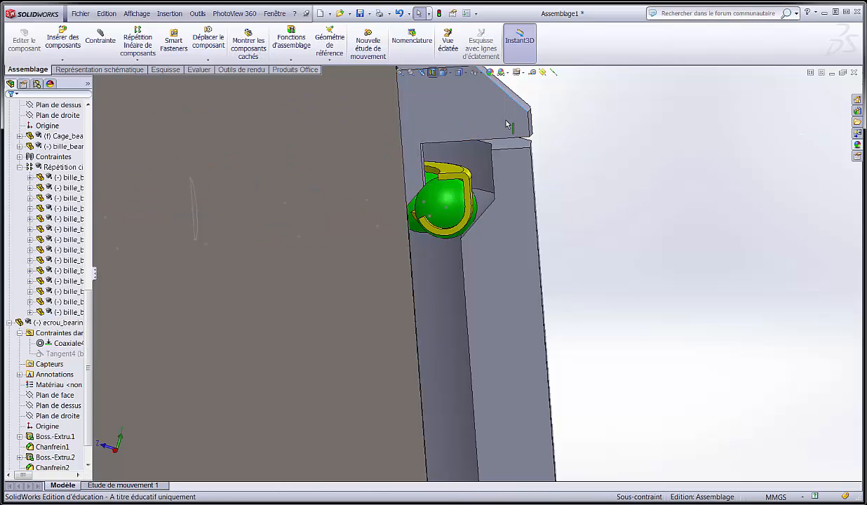
Move the bearing nut down along the steerer onto the head tube's upper end, and inspect its fit against the bearing balls.
left_click(512, 89)
left_click_drag(508, 93, 508, 104)
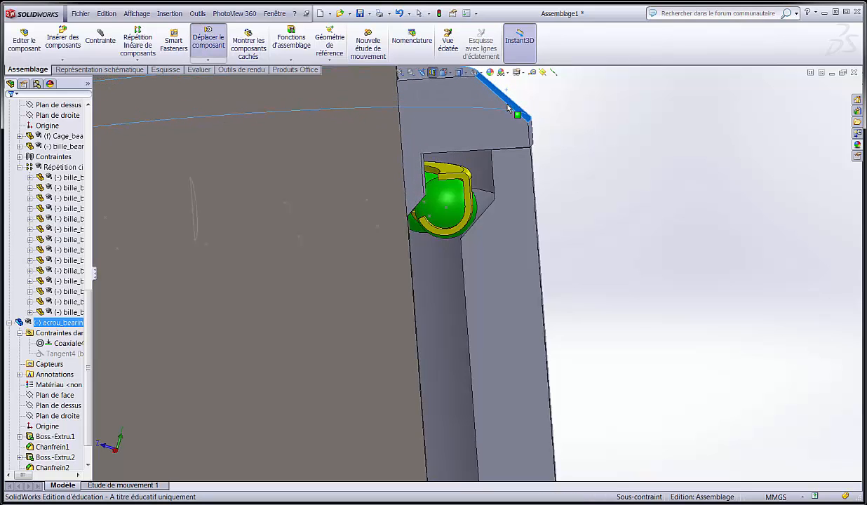
middle_click_drag(593, 170, 593, 147)
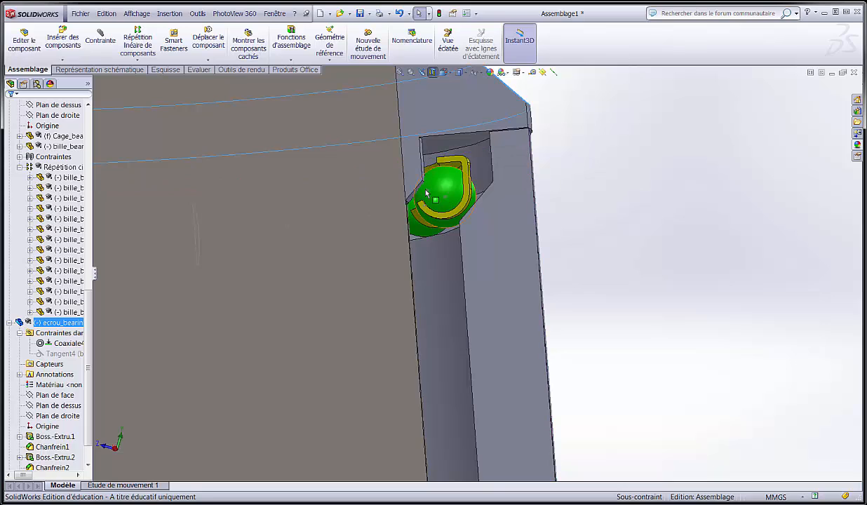
middle_click_drag(421, 187, 417, 173)
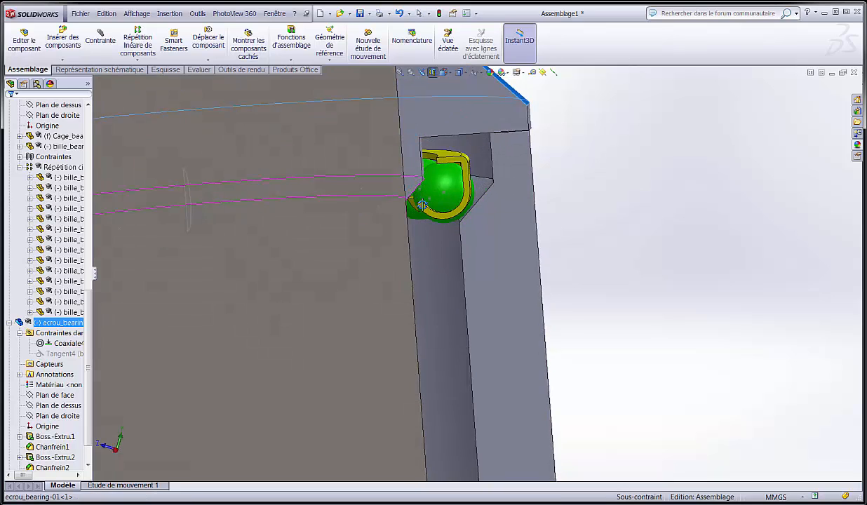
scroll(416, 173, "down", 2)
scroll(416, 174, "up", 3)
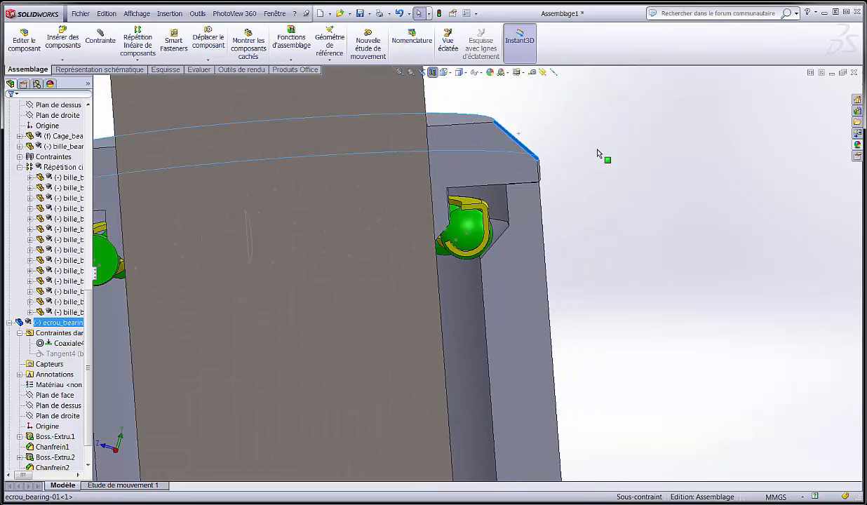
Unsuppress the bearing nut's tangent mate Tangent4.
left_click(658, 141)
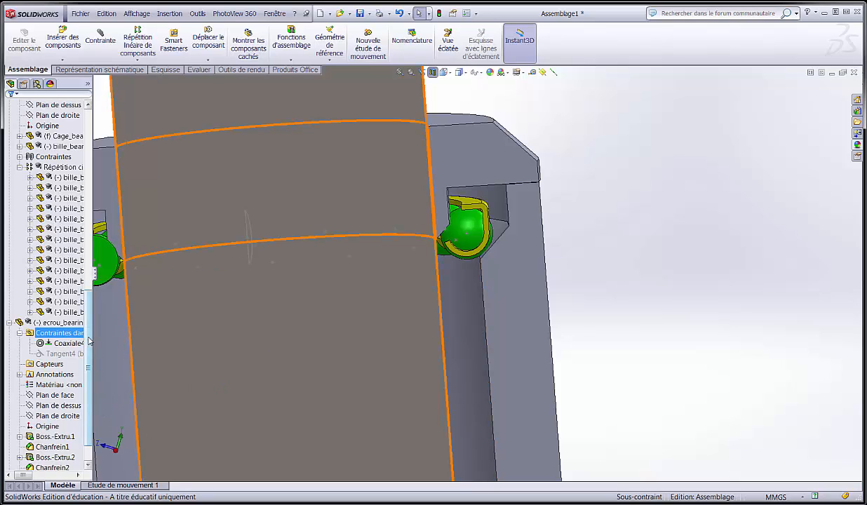
scroll(89, 340, "down", 1)
left_click(58, 333)
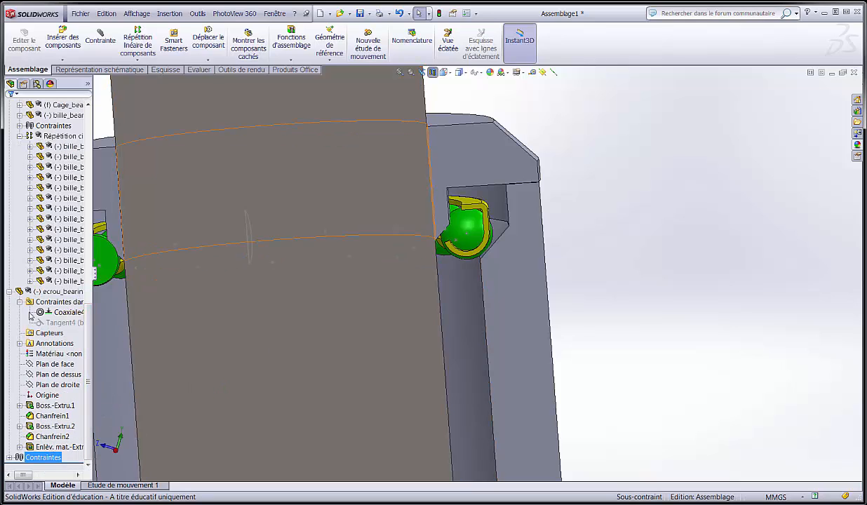
right_click(63, 323)
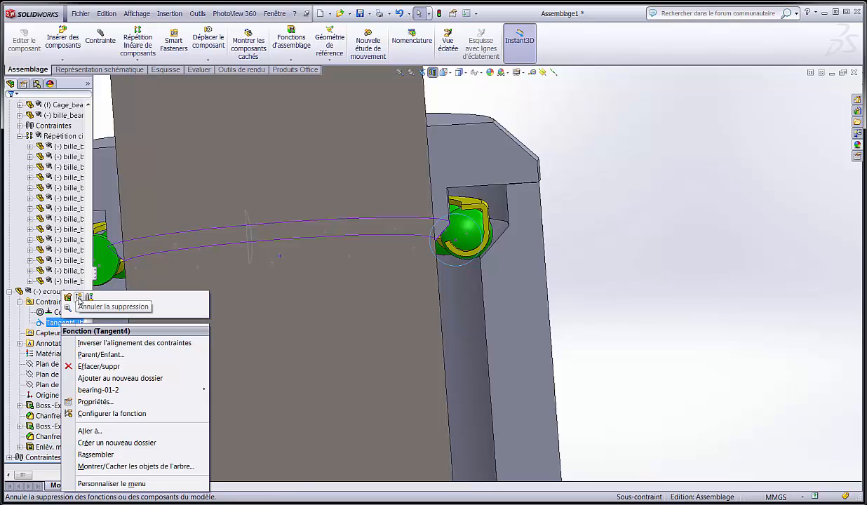
left_click(79, 299)
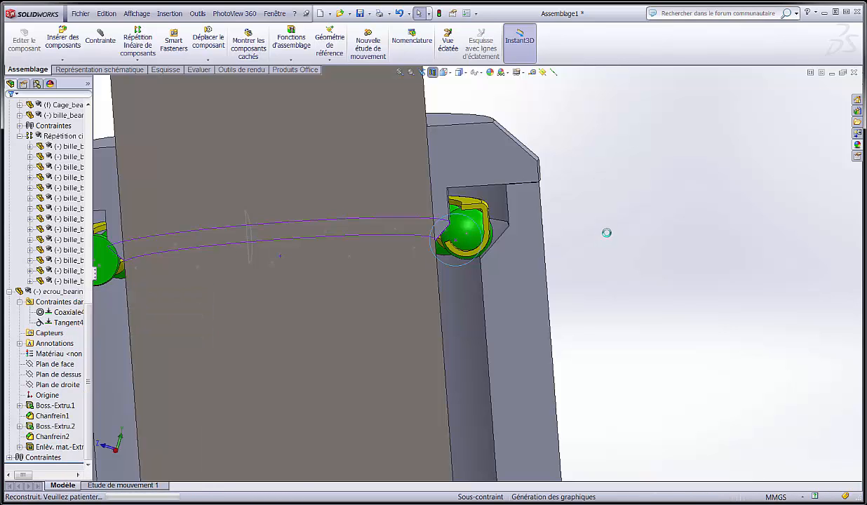
Turn off the section view and review the complete fork and frame assembly.
scroll(579, 237, "up", 10)
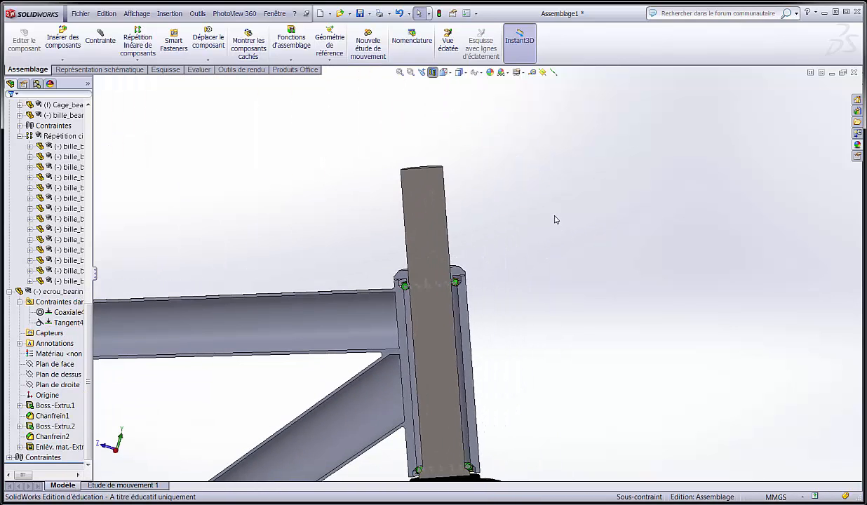
scroll(495, 281, "up", 3)
middle_click_drag(500, 294, 521, 232)
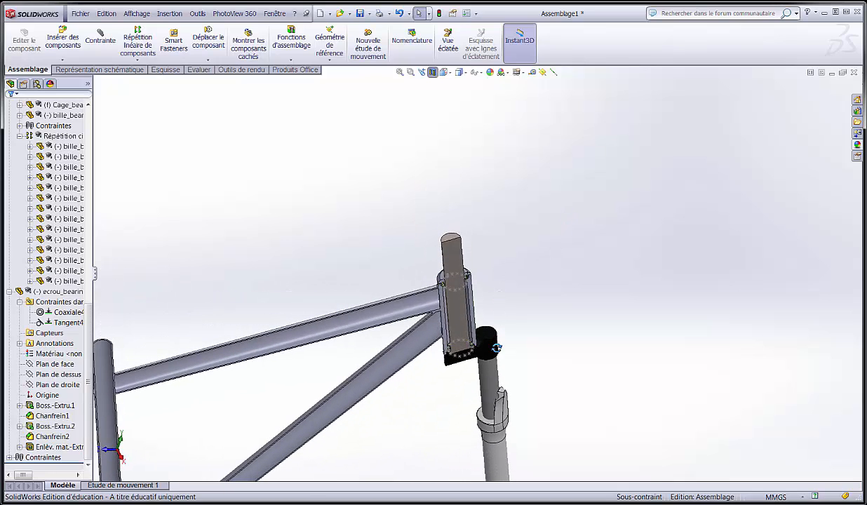
middle_click_drag(547, 298, 465, 400)
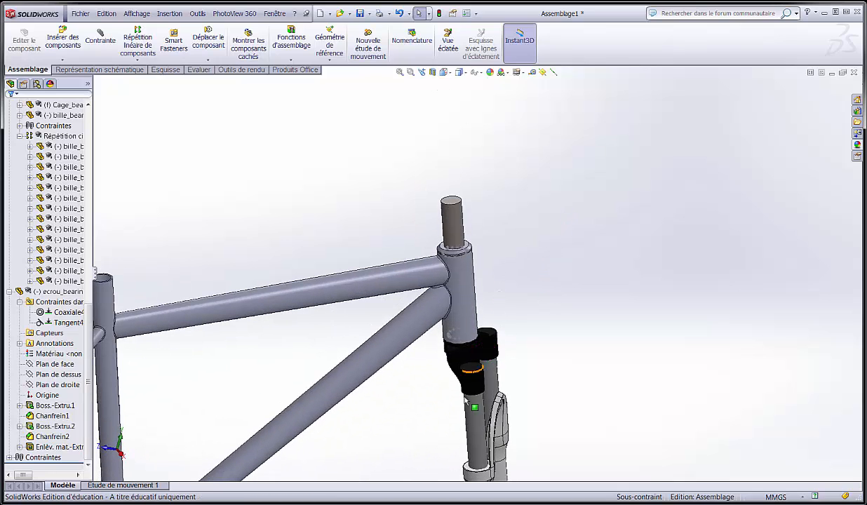
Swing the fork about the head tube's axis to a turned position.
left_click_drag(468, 386, 502, 401)
key("Escape")
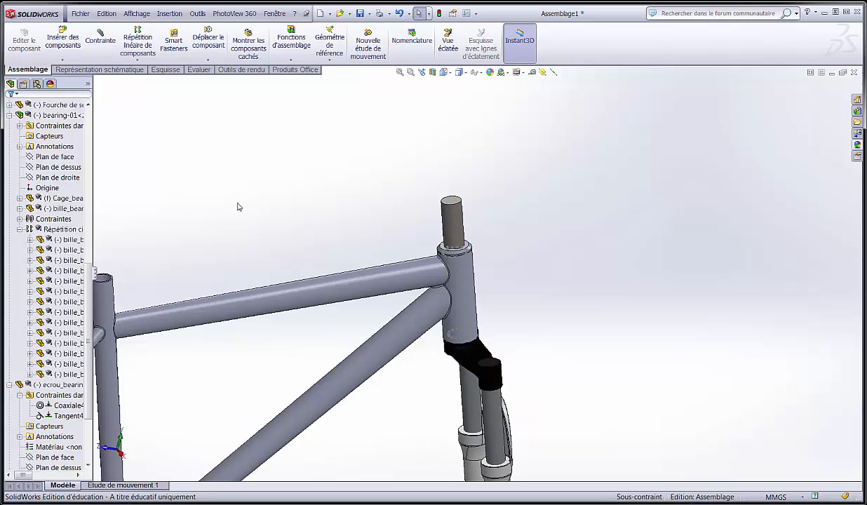
Insert the part Stem-03.SLDPRT into the assembly and place it just above the fork's steerer.
left_click(62, 37)
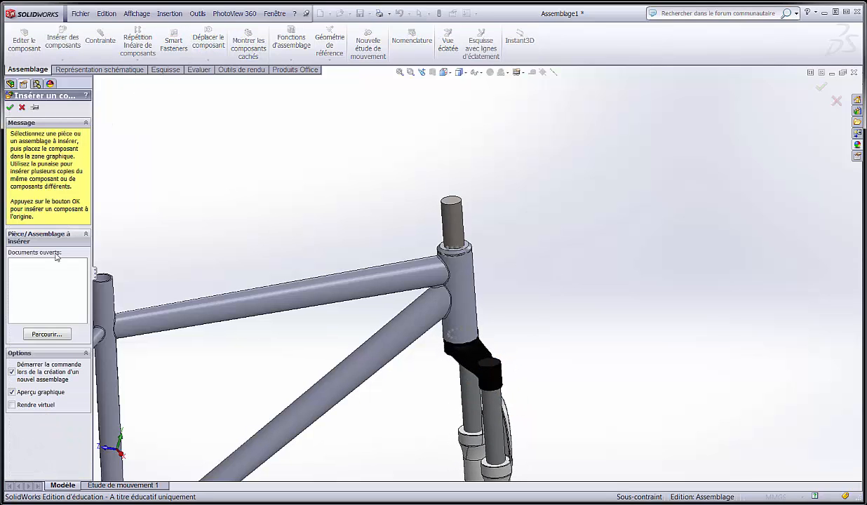
left_click(49, 336)
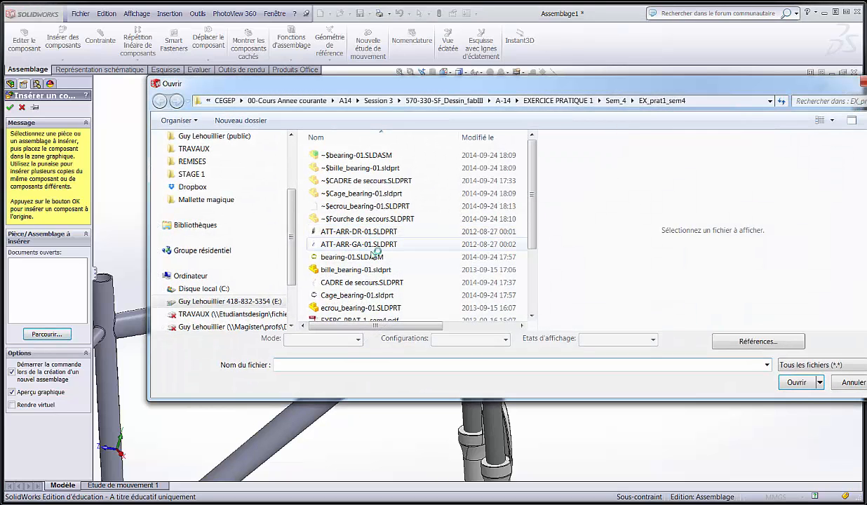
scroll(460, 254, "down", 2)
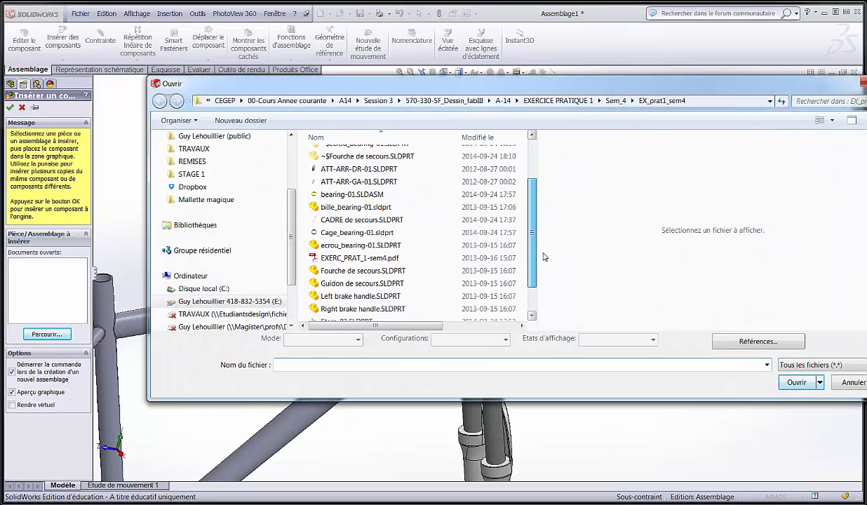
left_click_drag(546, 260, 548, 268)
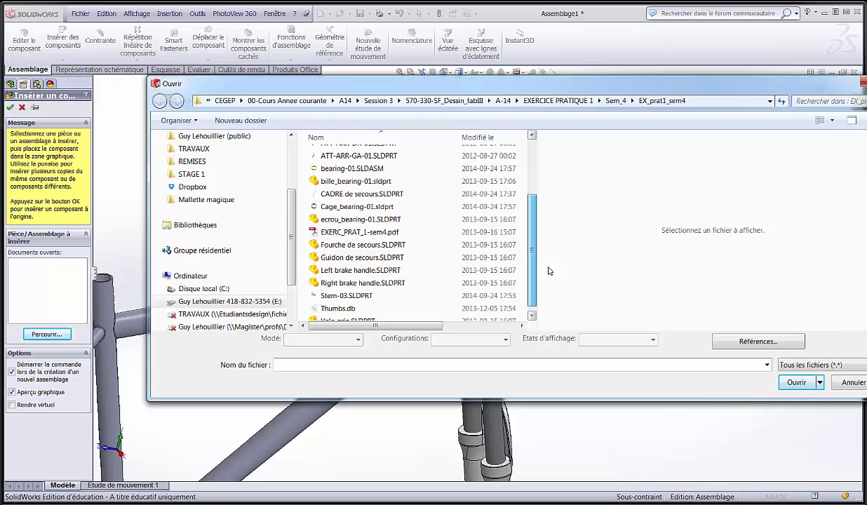
left_click(347, 295)
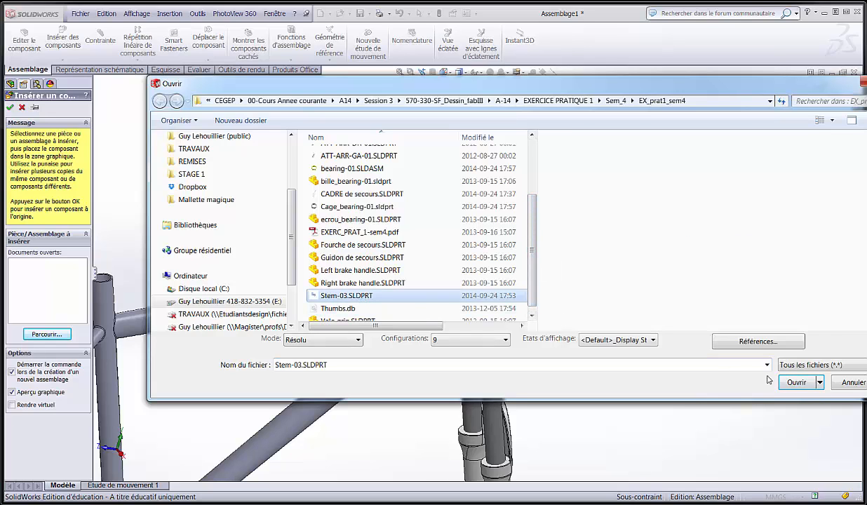
left_click(797, 382)
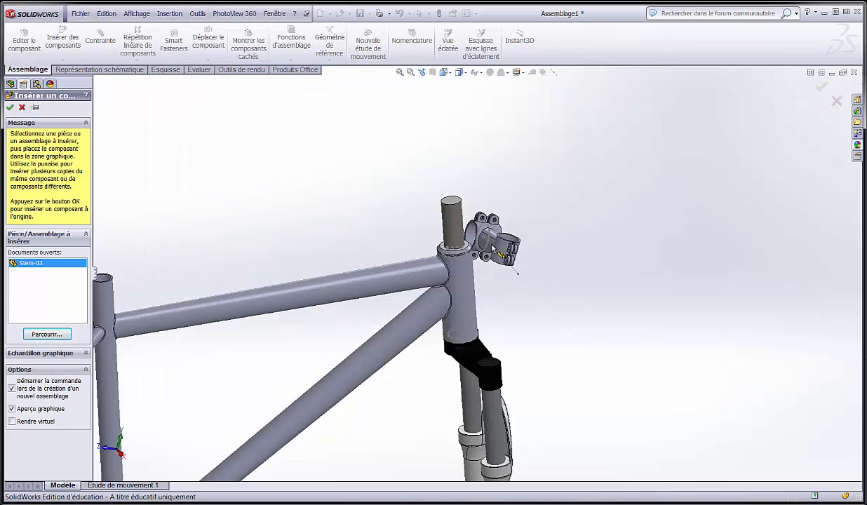
left_click(433, 193)
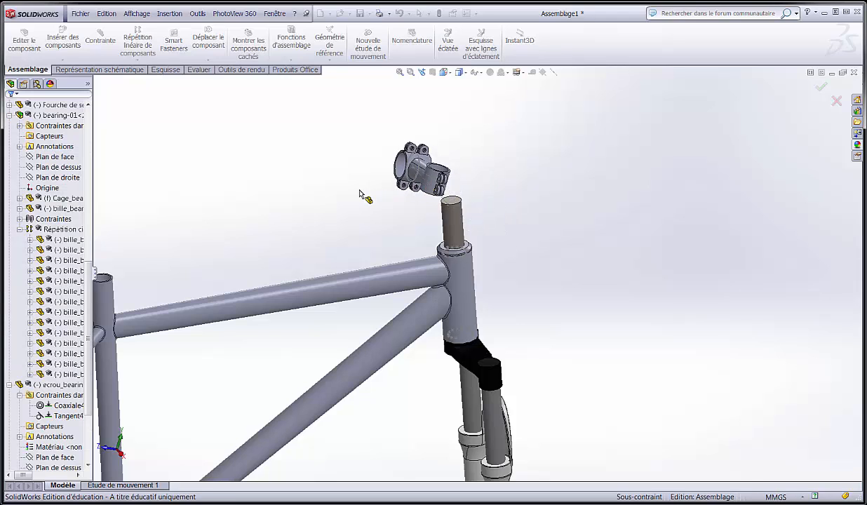
Add a concentric mate between the bore of the stem's steerer clamp and the fork's cylindrical steerer face.
scroll(421, 169, "down", 5)
middle_click_drag(497, 194, 473, 211)
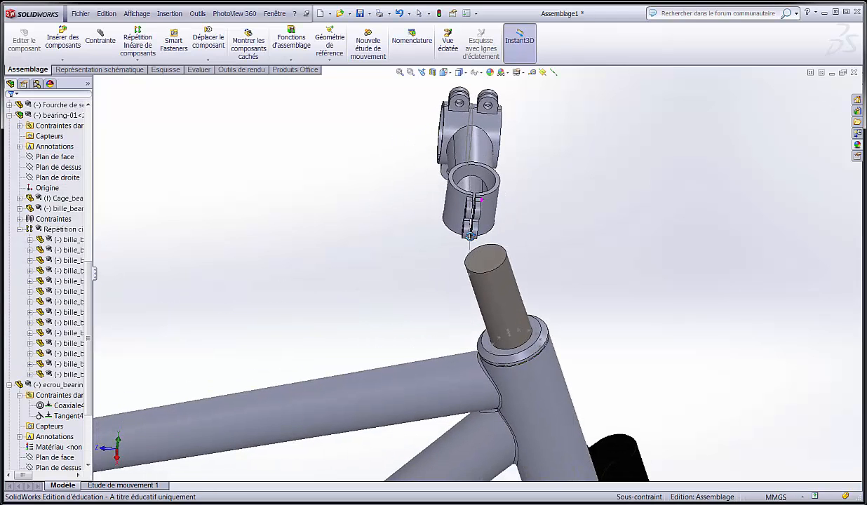
left_click(104, 29)
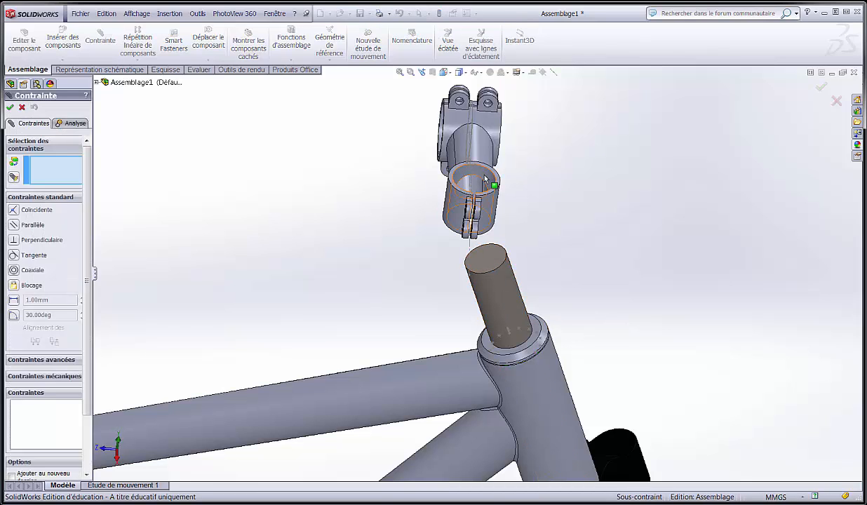
left_click(490, 211)
left_click(498, 287)
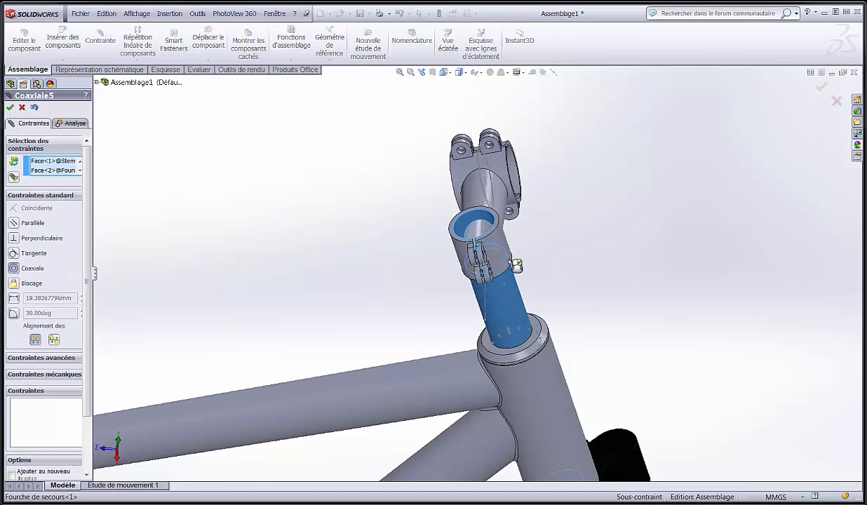
left_click(567, 244)
mouse_move(541, 253)
middle_mouse_down()
mouse_move(509, 182)
mouse_move(446, 207)
mouse_move(450, 219)
mouse_move(527, 242)
middle_mouse_up()
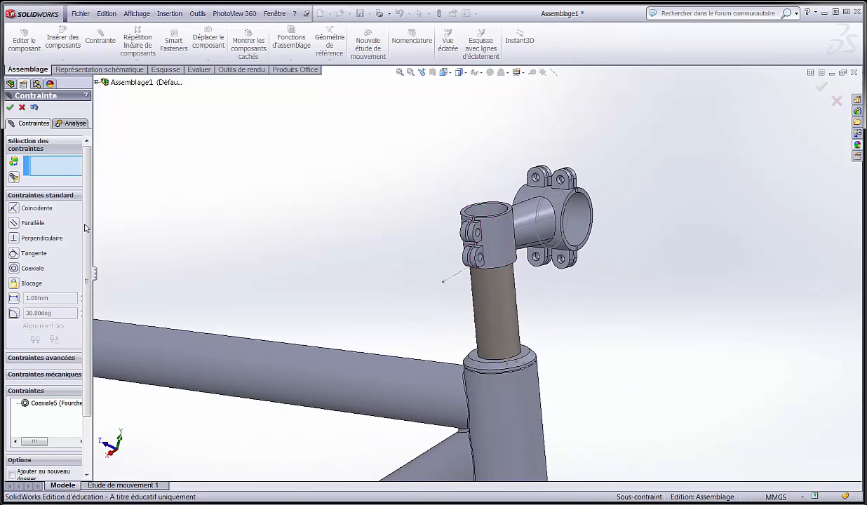
Edit the stem's concentric mate Coaxiale5 and reverse its alignment so the stem flips over on the steerer.
left_click(49, 405)
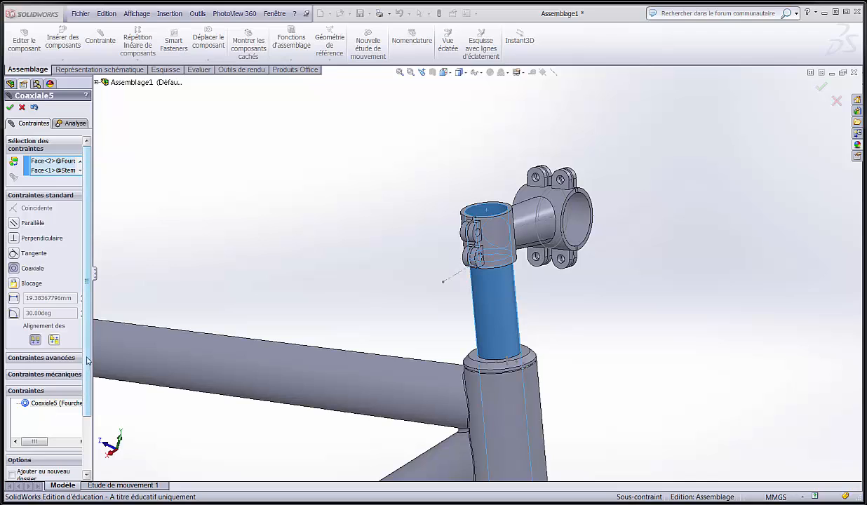
left_click(54, 340)
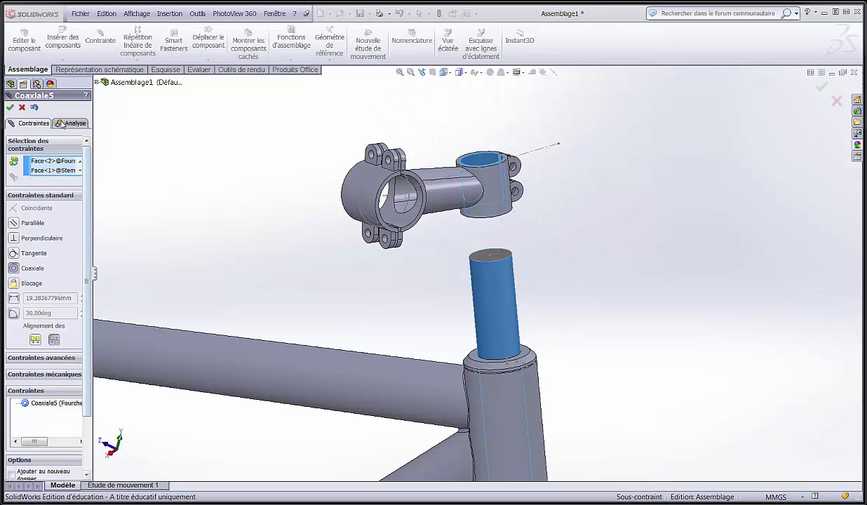
left_click(10, 107)
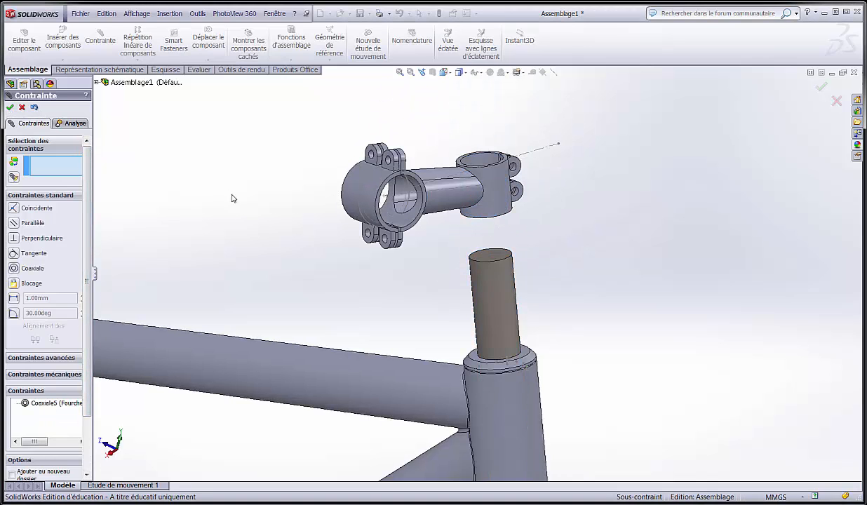
Add a 4 mm distance mate between the stem clamp's upper face and the steerer's end face, flipped so the steerer protrudes above the stem.
scroll(461, 203, "down", 4)
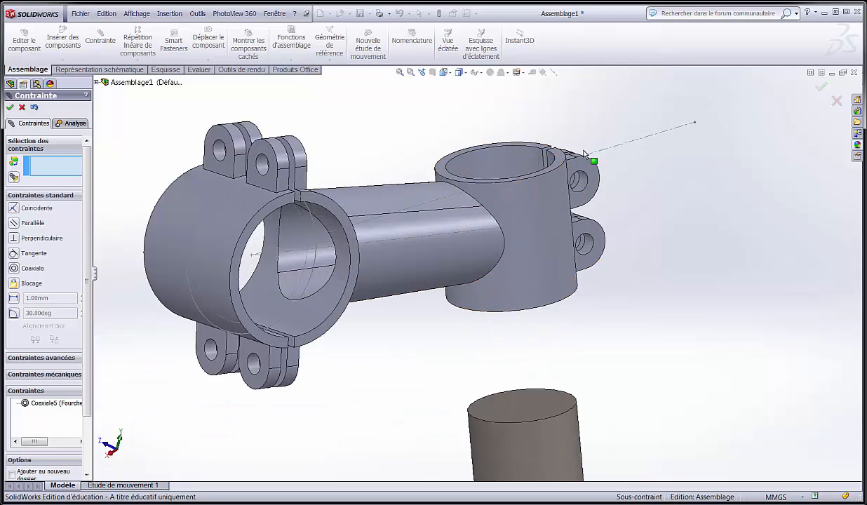
left_click(568, 161)
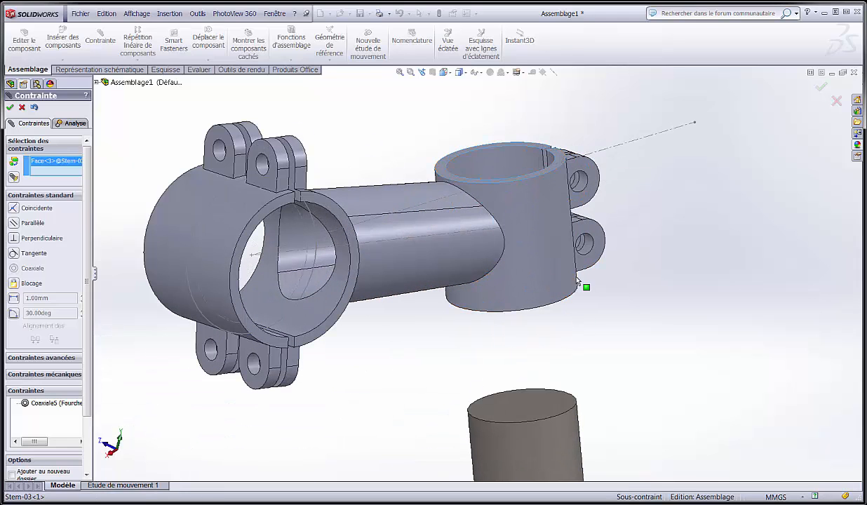
left_click(544, 409)
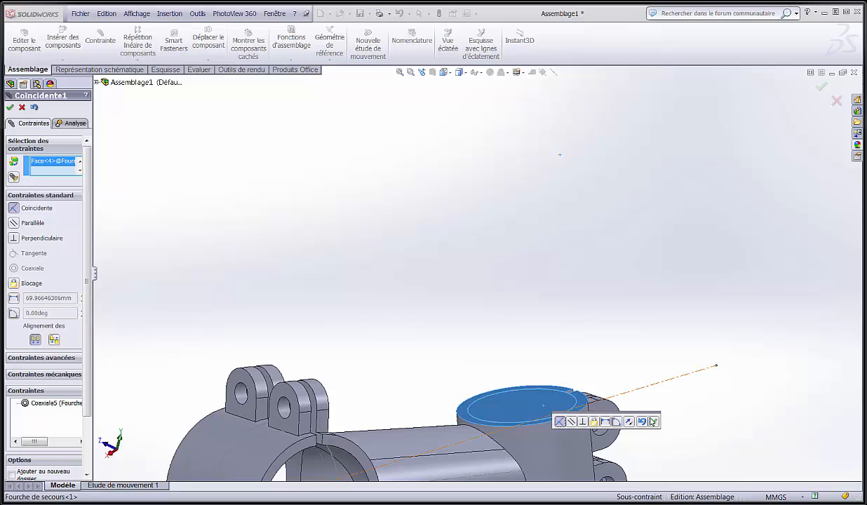
left_click(605, 422)
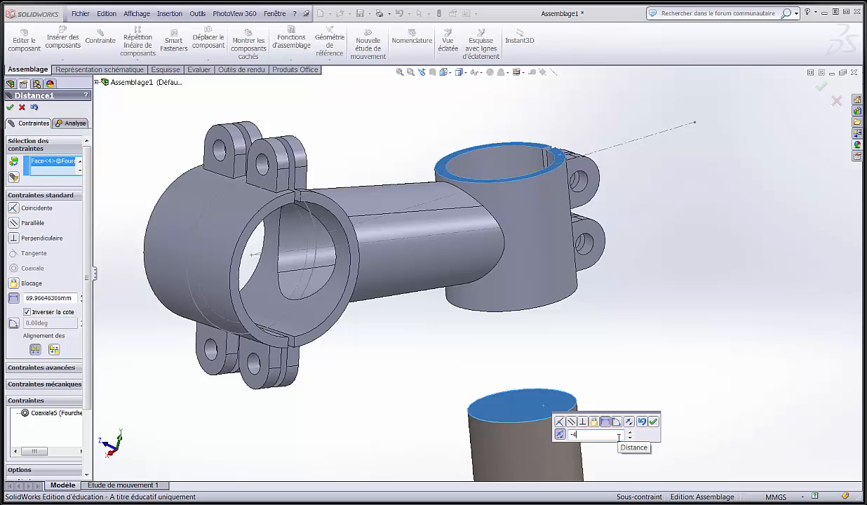
key("Return")
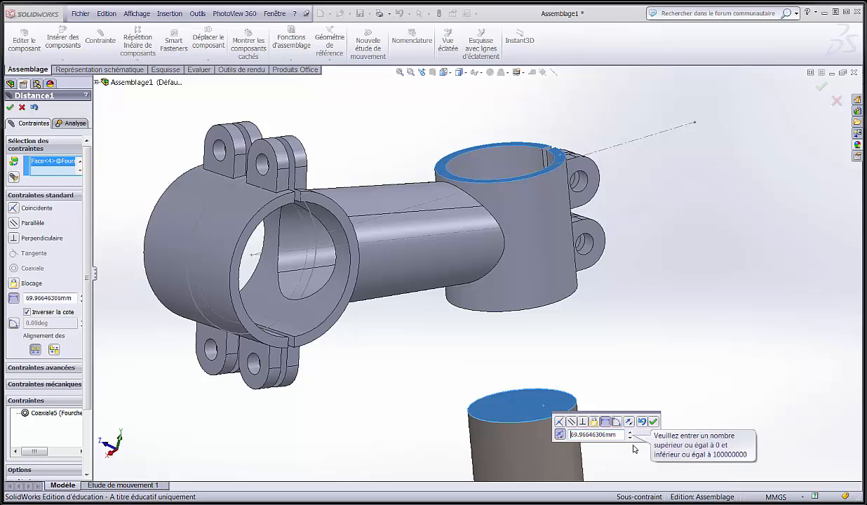
left_click(616, 434)
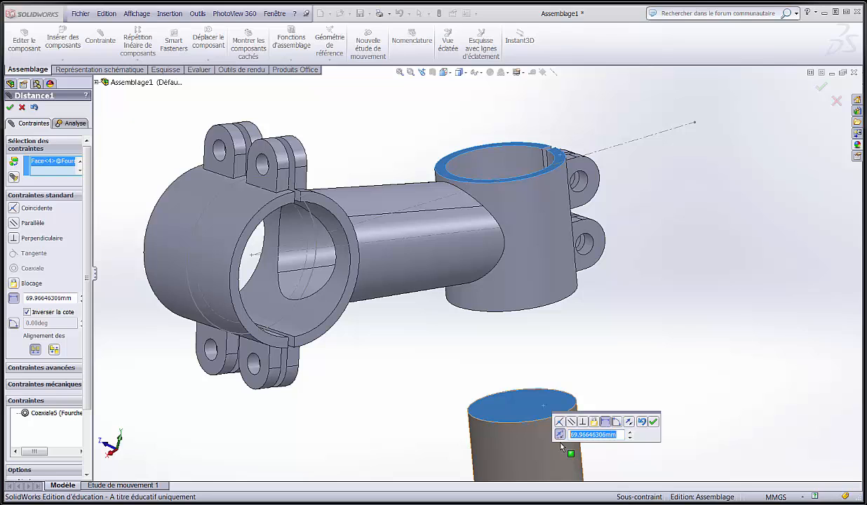
type("4")
key("Return")
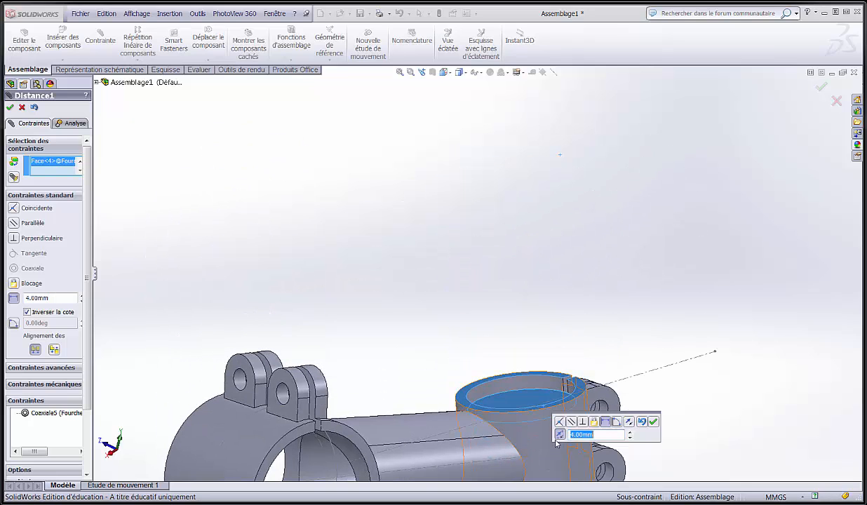
left_click(560, 435)
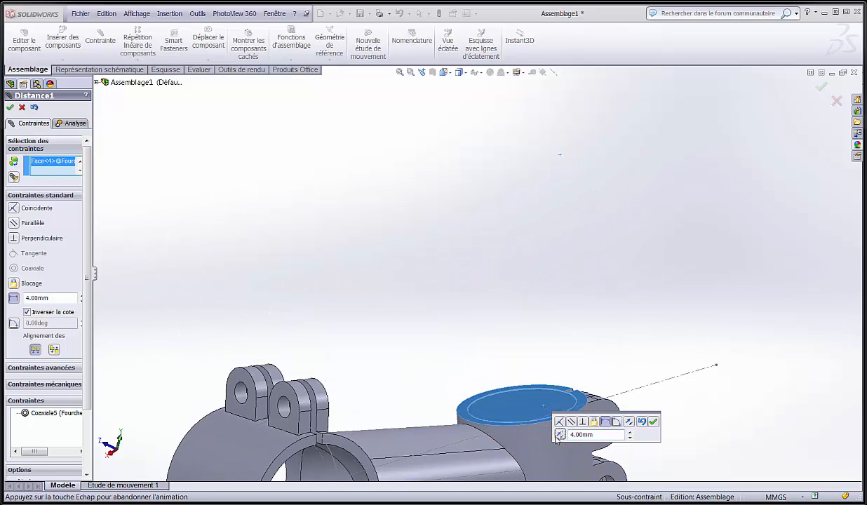
left_click(654, 423)
Swing the stem around the steerer until its handlebar clamp points forward, away from the frame.
scroll(600, 362, "up", 4)
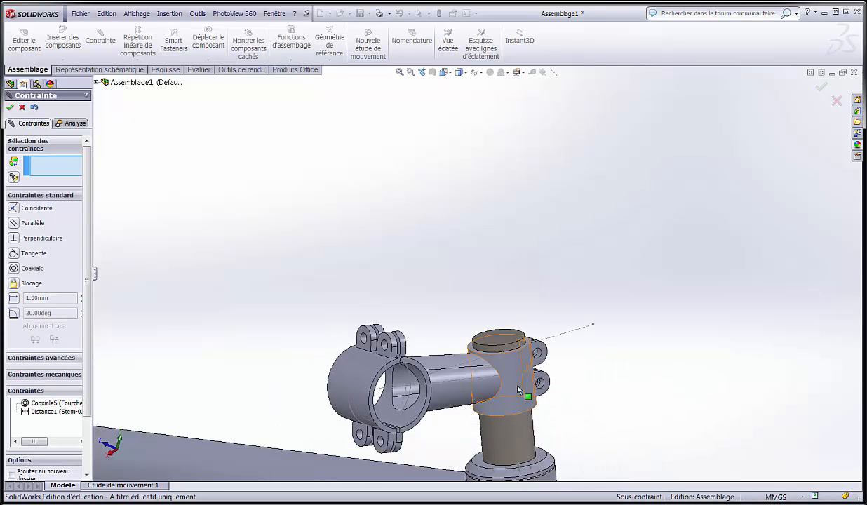
middle_click_drag(525, 397, 589, 457)
scroll(600, 416, "up", 3)
scroll(589, 457, "up", 2)
scroll(589, 457, "down", 2)
scroll(353, 162, "up", 2)
scroll(349, 176, "down", 4)
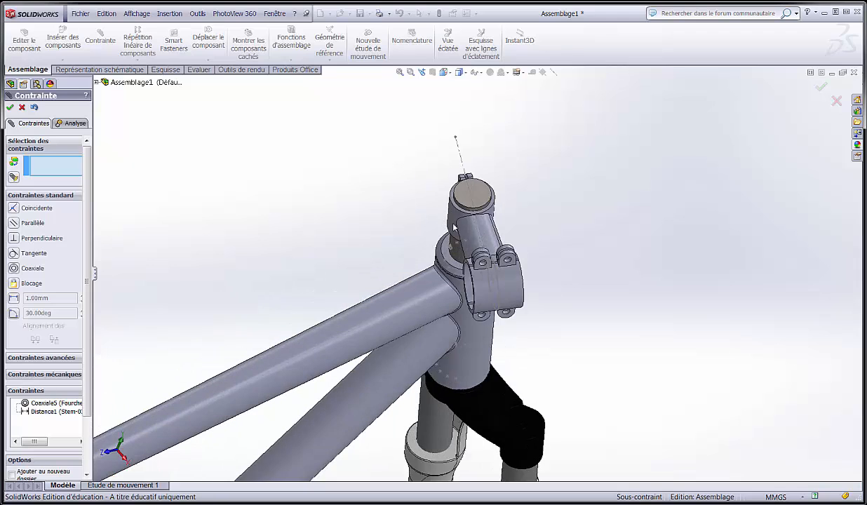
left_click_drag(496, 276, 551, 184)
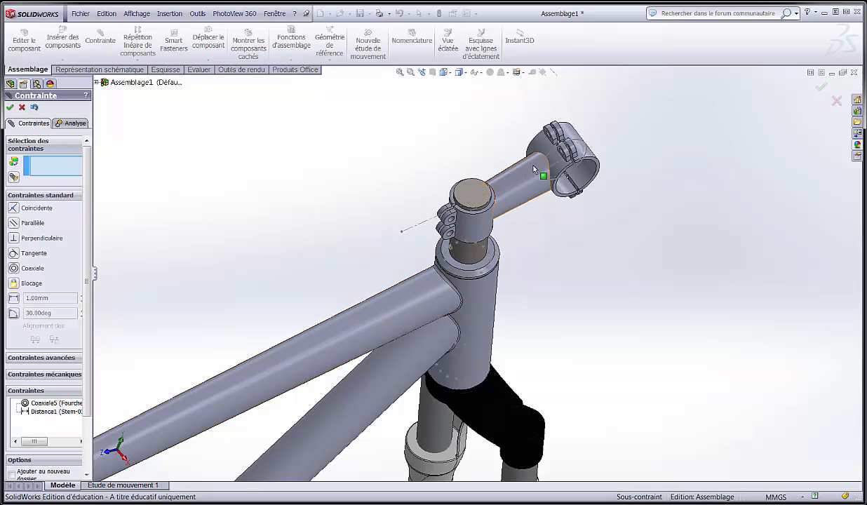
left_click_drag(535, 178, 538, 181)
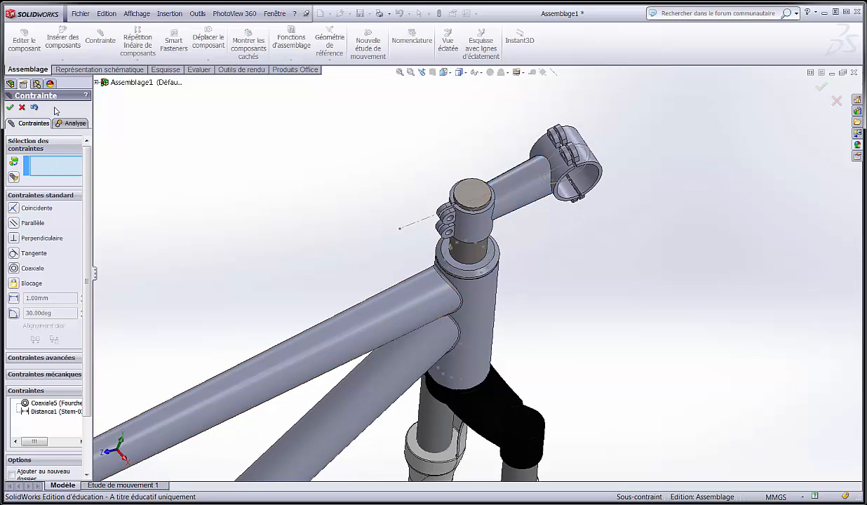
Add a parallel mate between the stem's Front Plane and the fork's Plan de droite, and finish mating the stem.
left_click(96, 83)
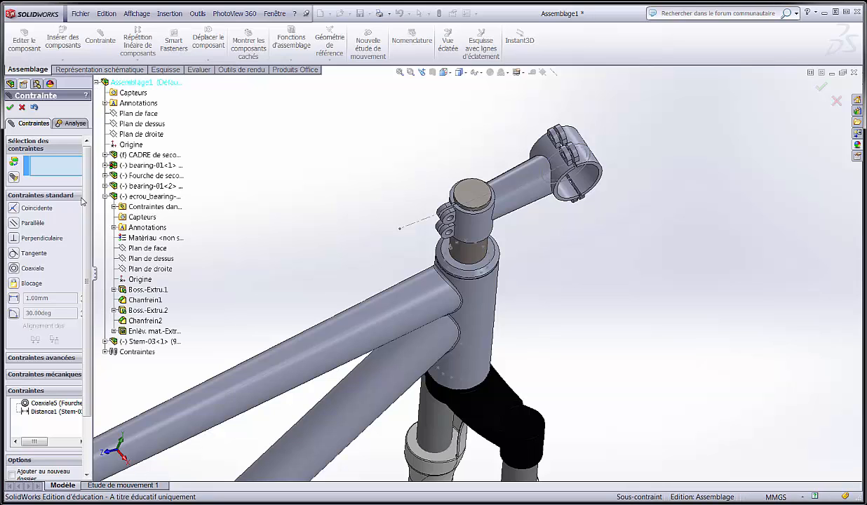
left_click(105, 342)
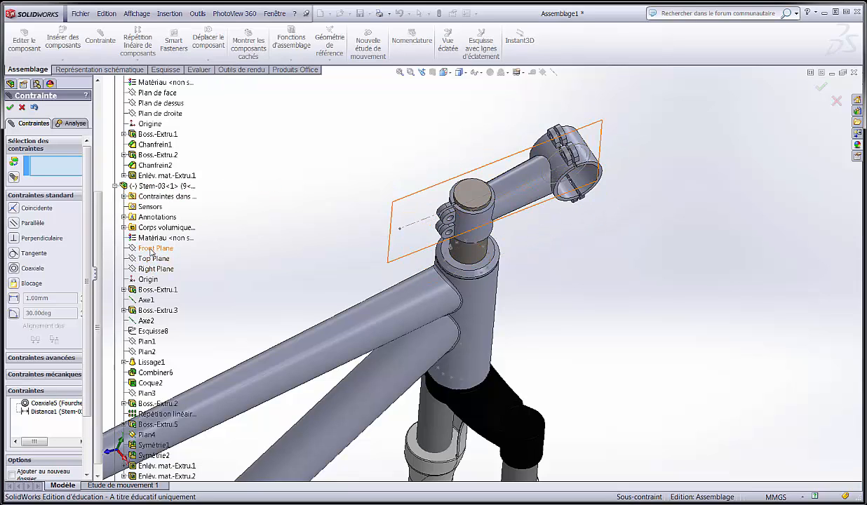
left_click(155, 249)
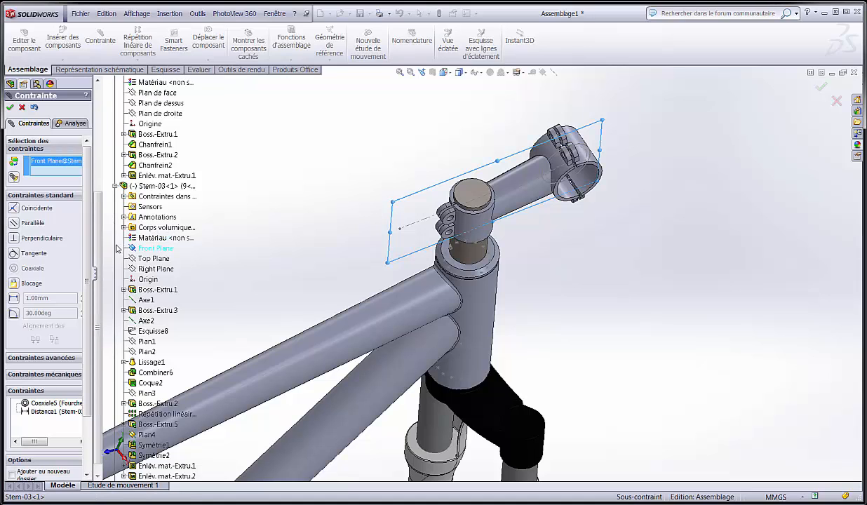
scroll(113, 203, "up", 4)
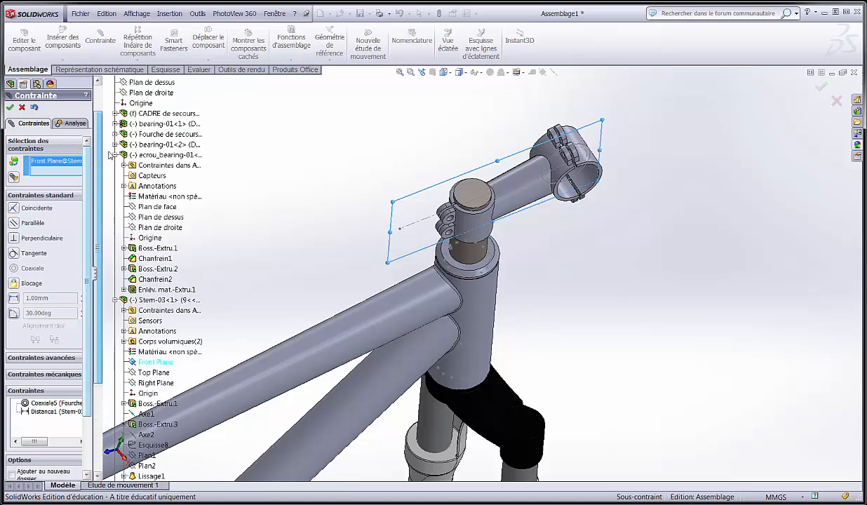
left_click(115, 134)
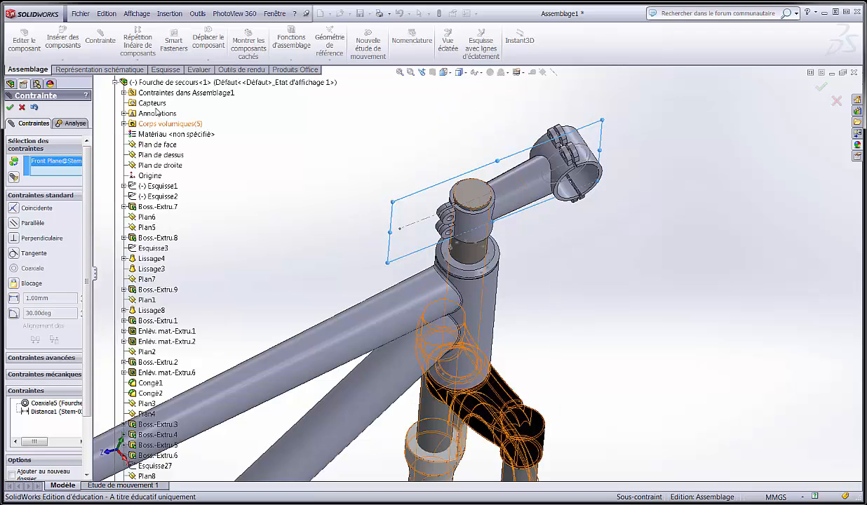
left_click(166, 167)
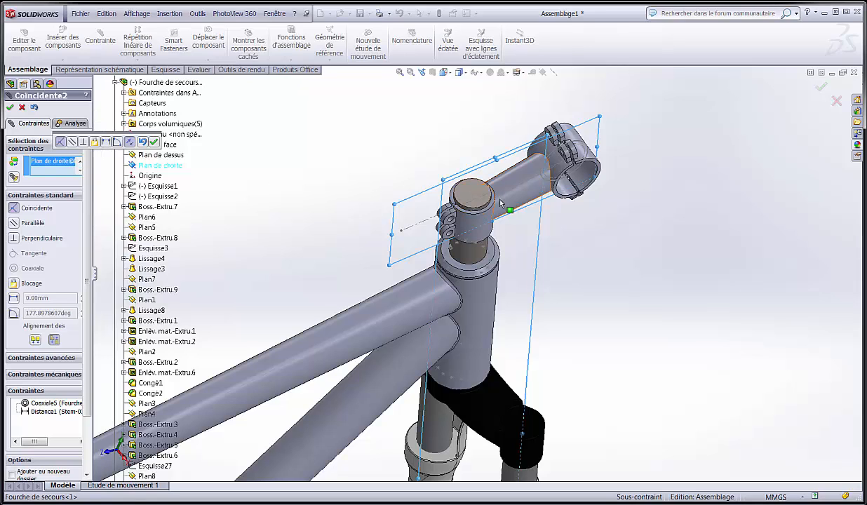
scroll(472, 228, "down", 2)
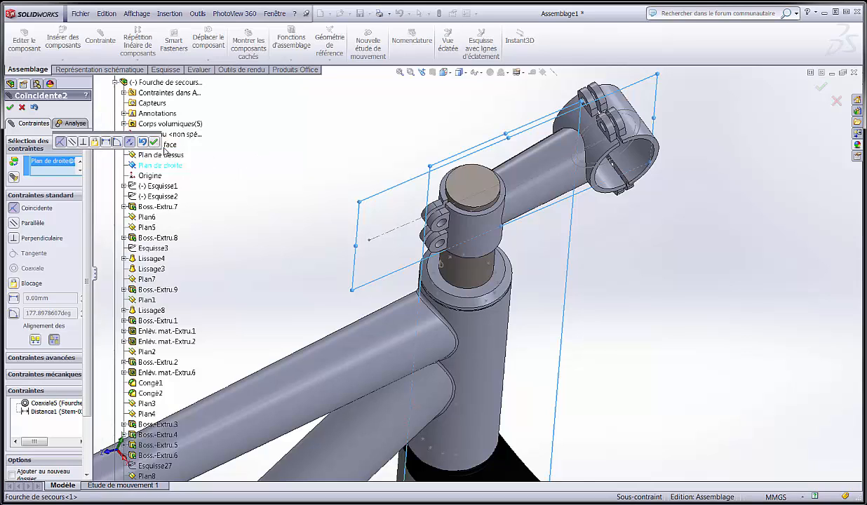
left_click(73, 142)
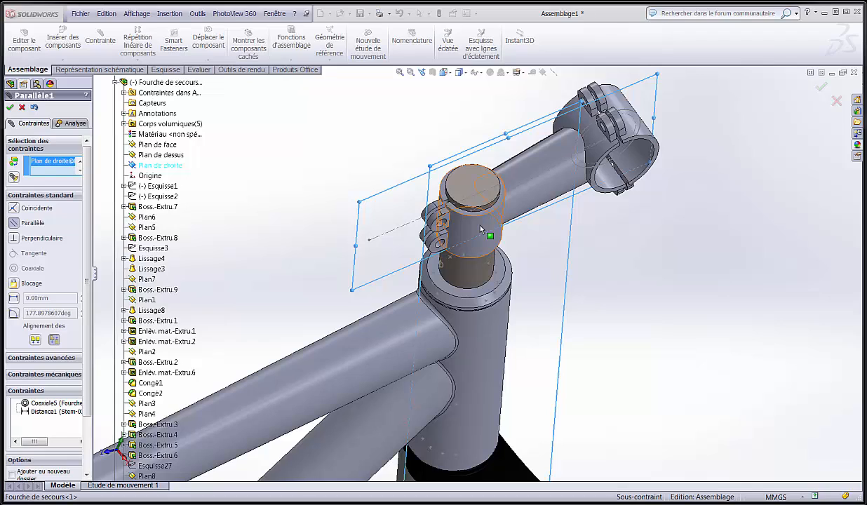
left_click(10, 108)
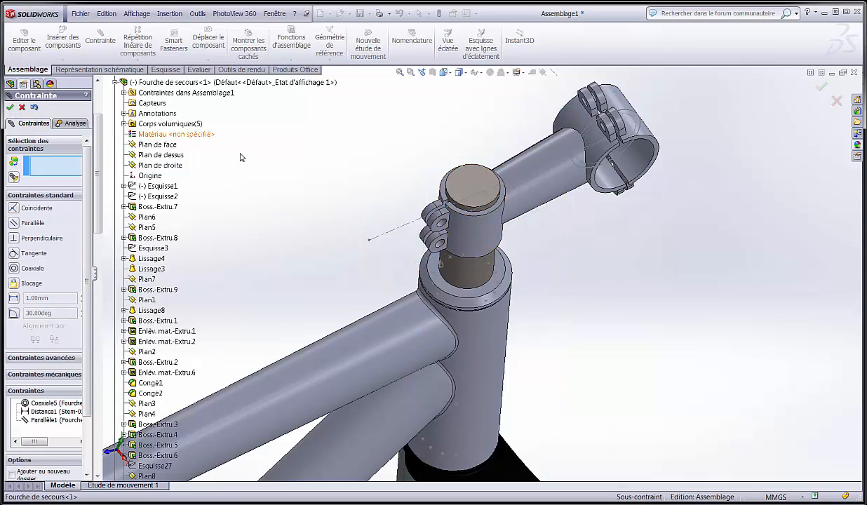
left_click(11, 108)
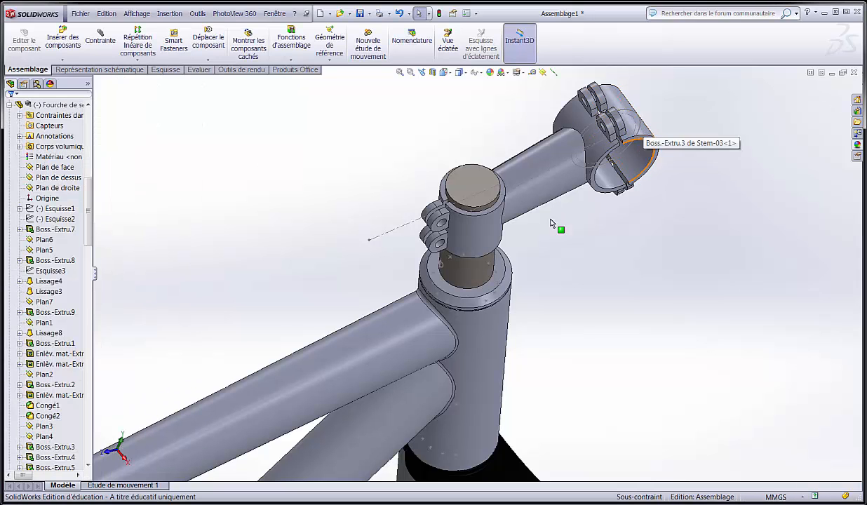
Examine the stem's alignment with the steerer, fork and frame from several angles.
scroll(516, 249, "up", 2)
middle_click_drag(494, 235, 517, 183)
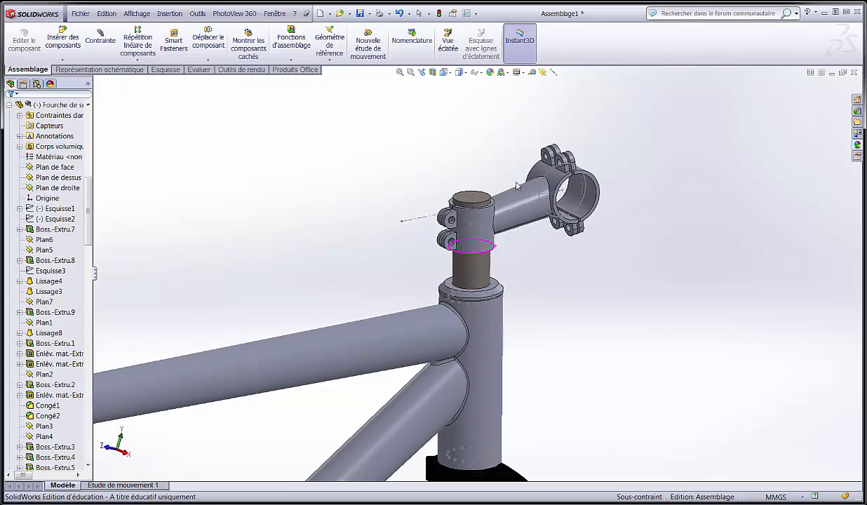
scroll(519, 188, "down", 2)
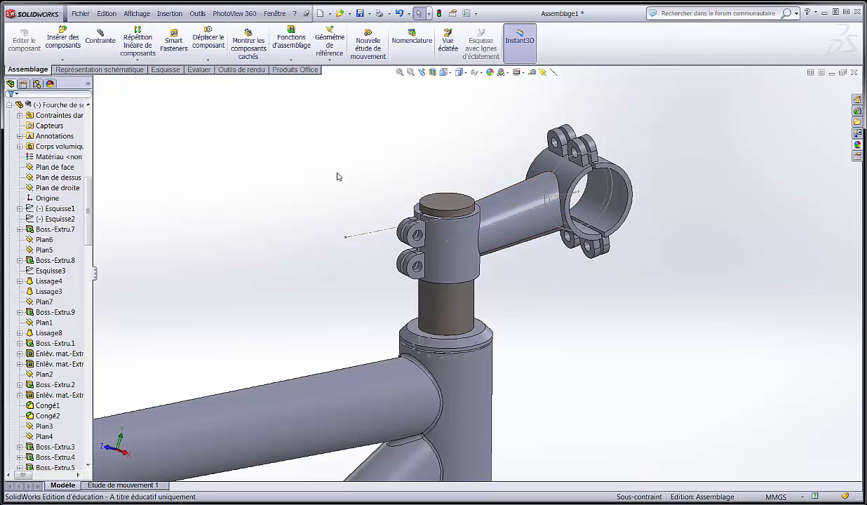
middle_click_drag(337, 177, 363, 203)
scroll(364, 204, "up", 3)
scroll(404, 190, "down", 3)
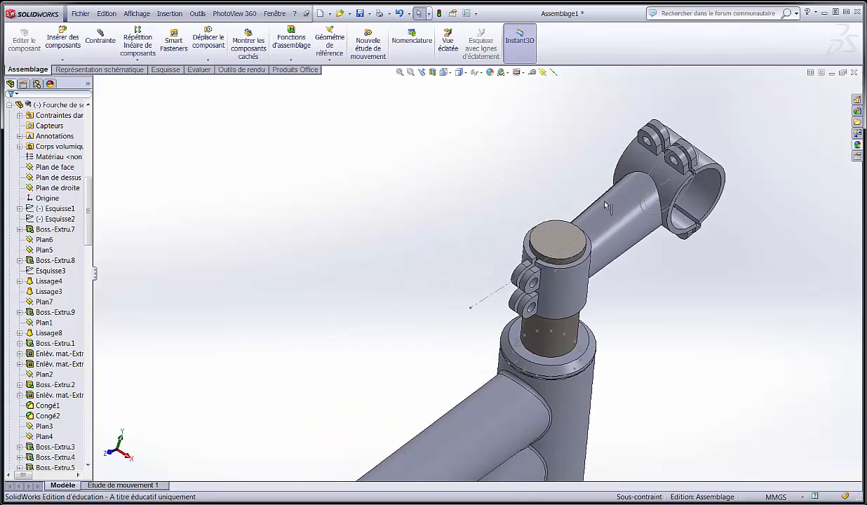
scroll(651, 172, "up", 6)
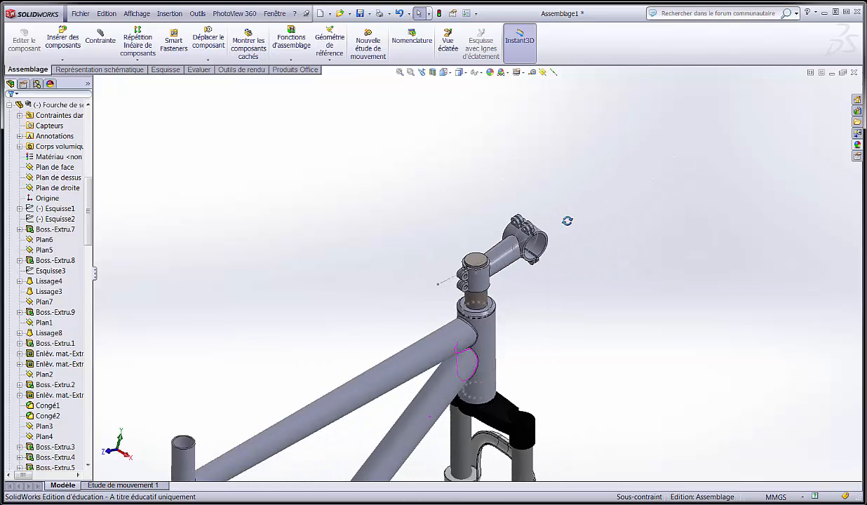
scroll(561, 260, "up", 5)
middle_click_drag(561, 259, 508, 346)
scroll(508, 346, "down", 3)
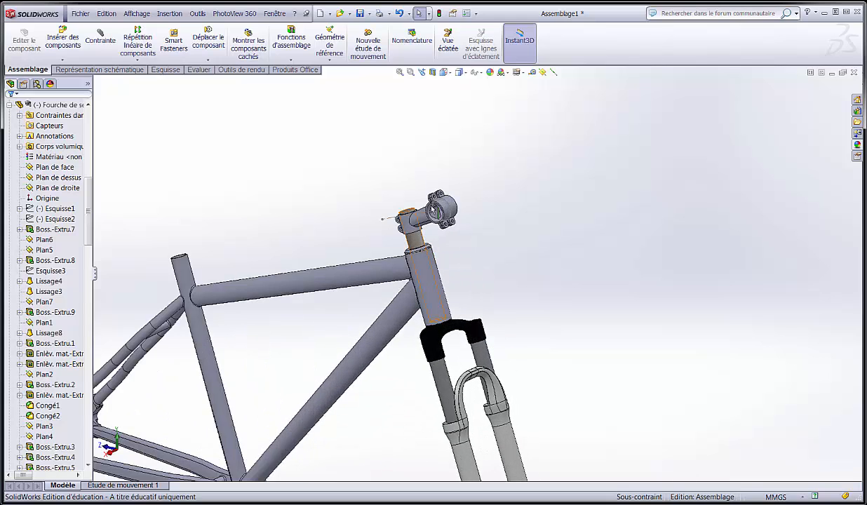
scroll(433, 209, "down", 3)
Swing the stem and the fork in the head tube to check that they steer together.
left_click_drag(464, 221, 554, 294)
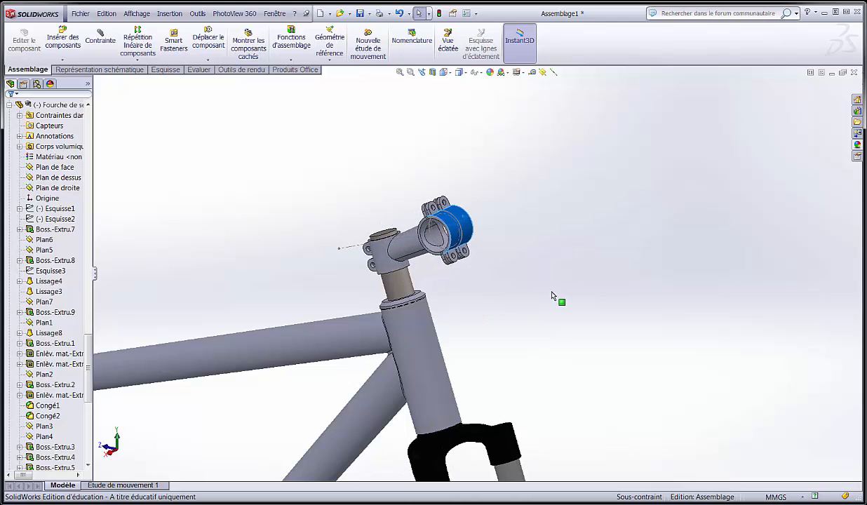
scroll(517, 303, "up", 5)
scroll(480, 384, "down", 4)
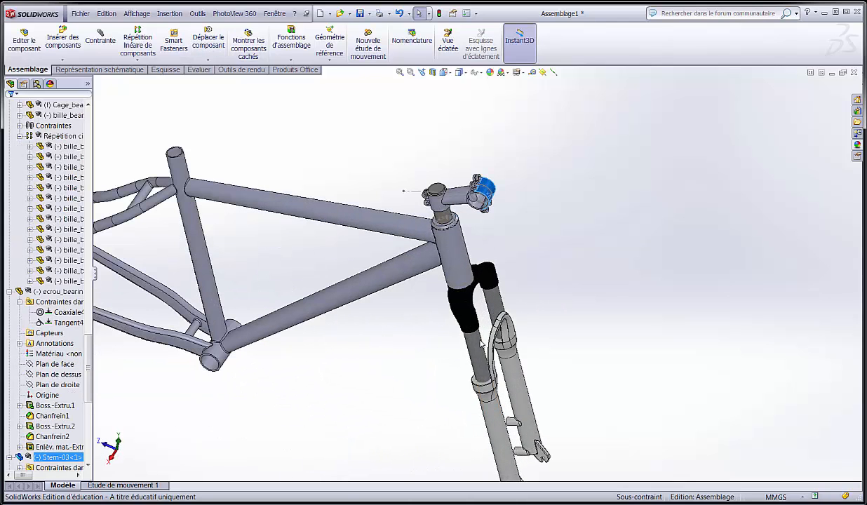
left_click_drag(471, 325, 516, 333)
left_click(625, 285)
middle_click_drag(427, 335, 431, 297)
scroll(431, 297, "down", 3)
scroll(437, 161, "up", 5)
scroll(469, 209, "down", 2)
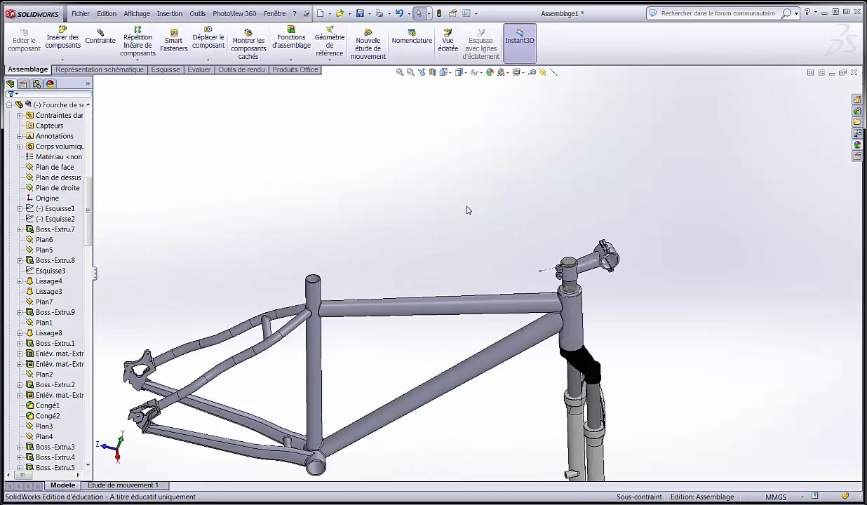
middle_click_drag(469, 209, 494, 180)
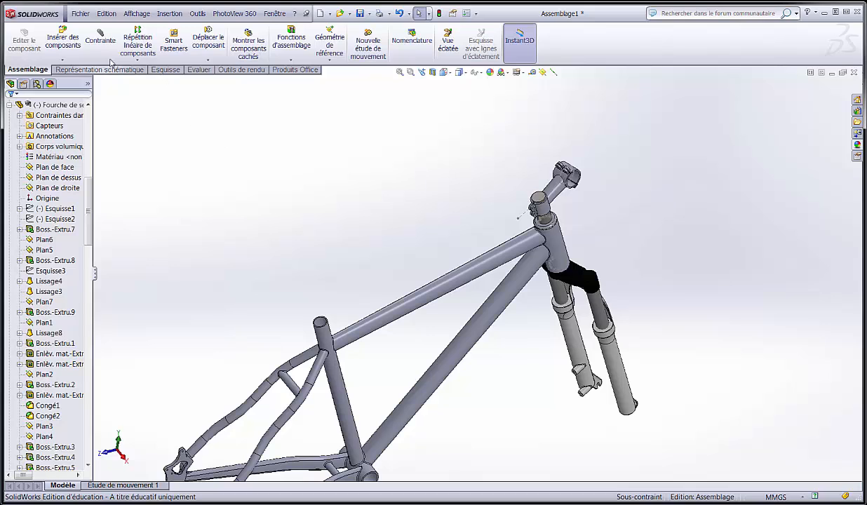
Insert the handlebar part Guidon de secours.SLDPRT into the assembly and place it in front of and above the stem.
left_click(63, 39)
left_click(45, 334)
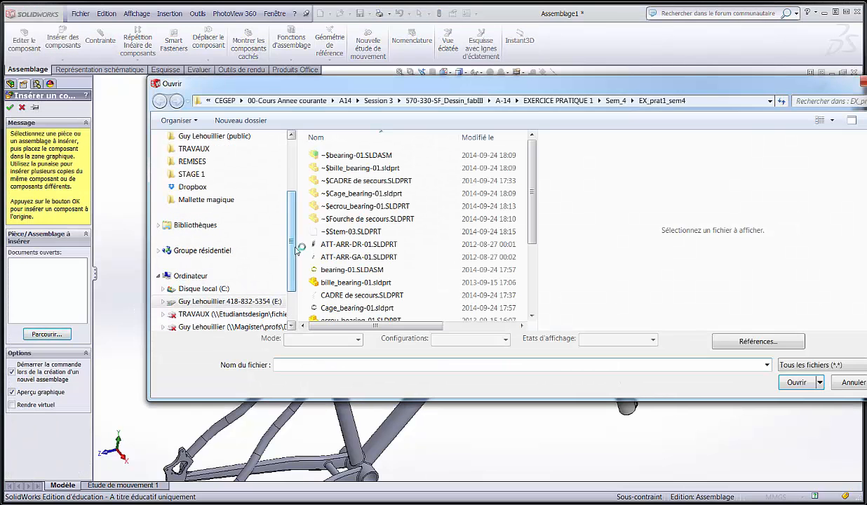
left_click_drag(291, 247, 290, 277)
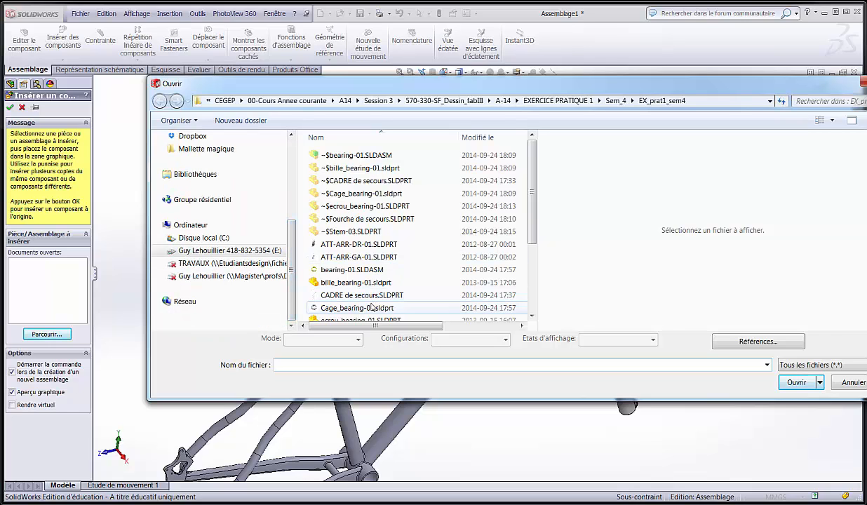
scroll(369, 308, "down", 2)
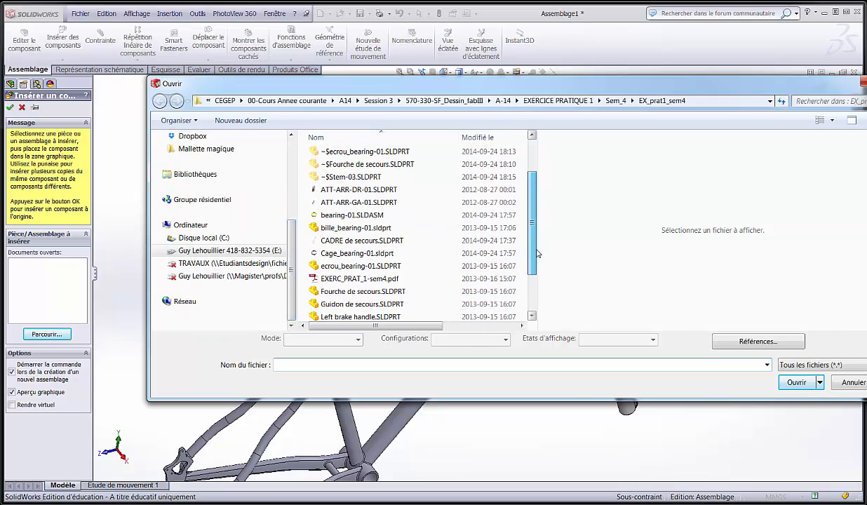
left_click(379, 301)
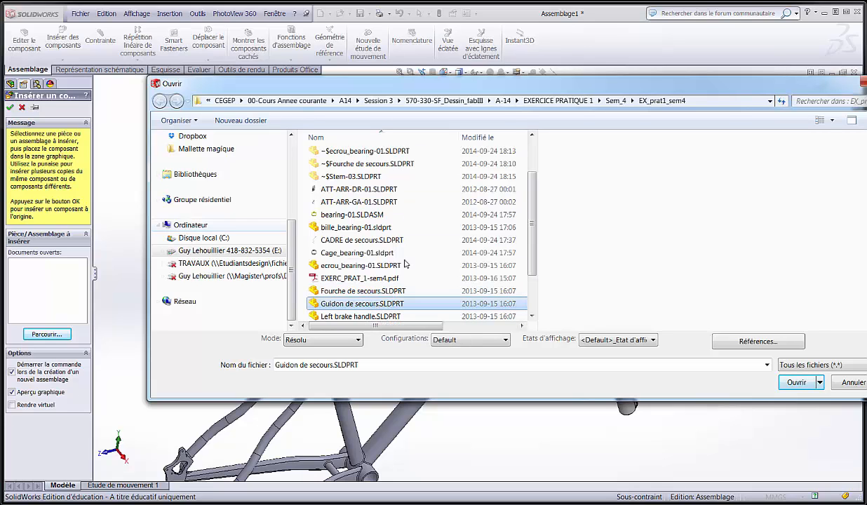
left_click(796, 382)
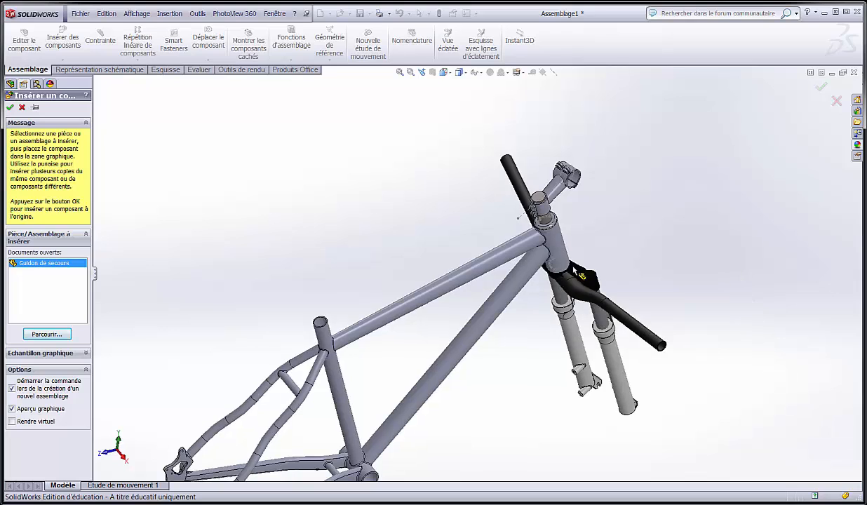
scroll(579, 165, "down", 3)
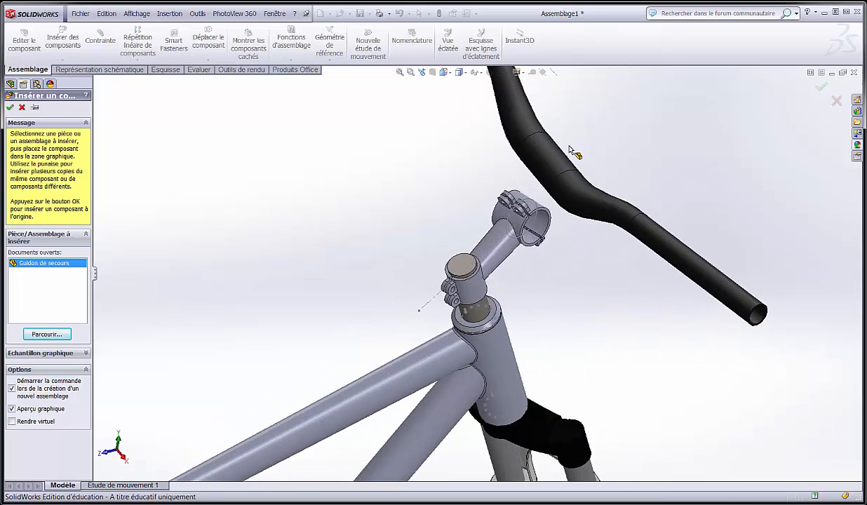
left_click(571, 151)
Add a concentric mate between the handlebar's central cylindrical face and the bore of the stem's handlebar clamp.
left_click(100, 40)
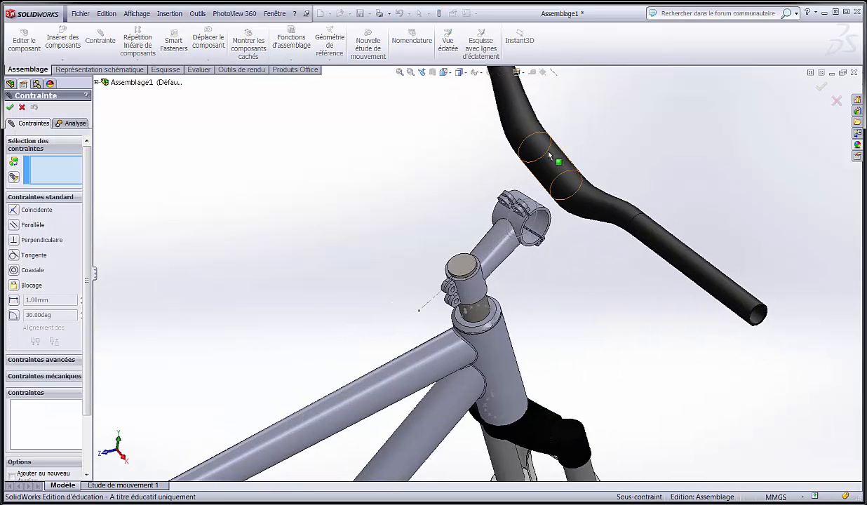
left_click(530, 146)
left_click(540, 222)
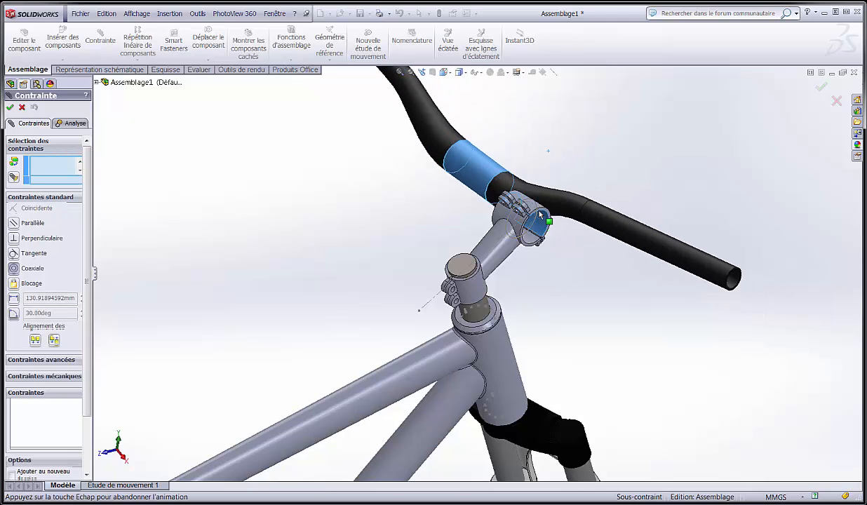
middle_click_drag(321, 160, 391, 150)
left_click(631, 168)
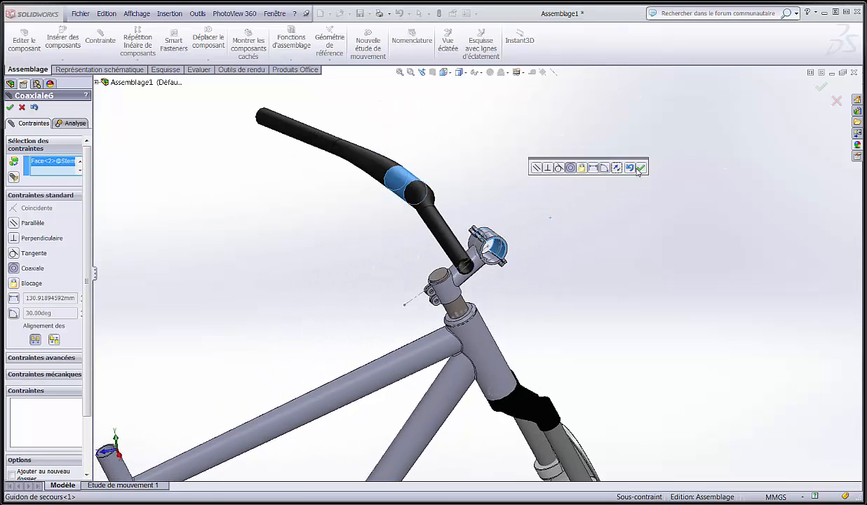
left_click(642, 169)
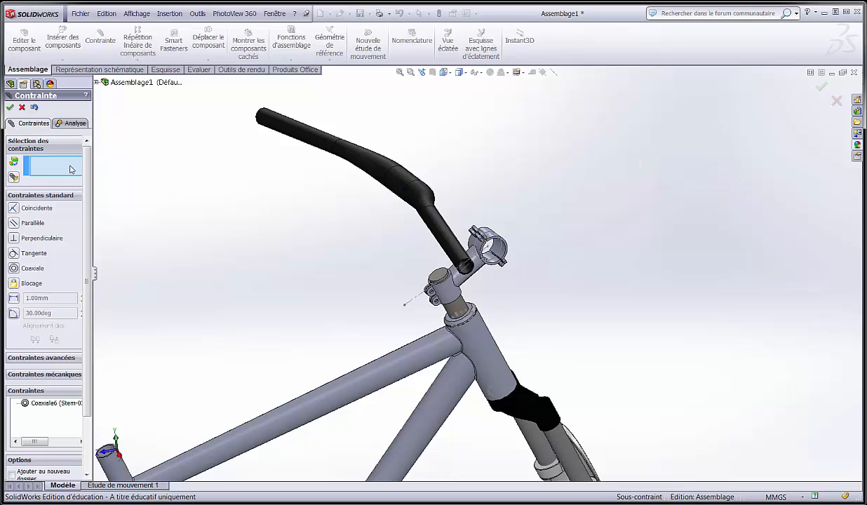
Add a coincident mate between the handlebar's Right Plane and the stem's Front Plane to centre the handlebar in the clamp.
left_click(97, 84)
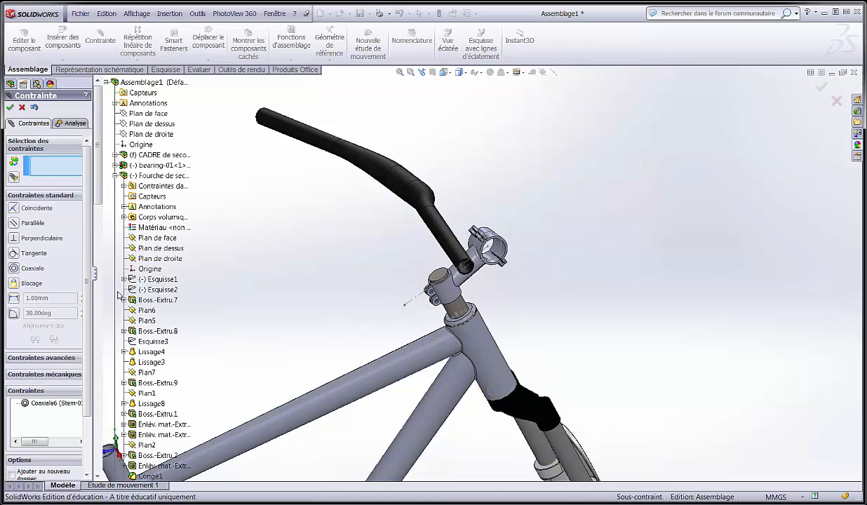
left_click_drag(103, 198, 107, 278)
scroll(104, 475, "down", 2)
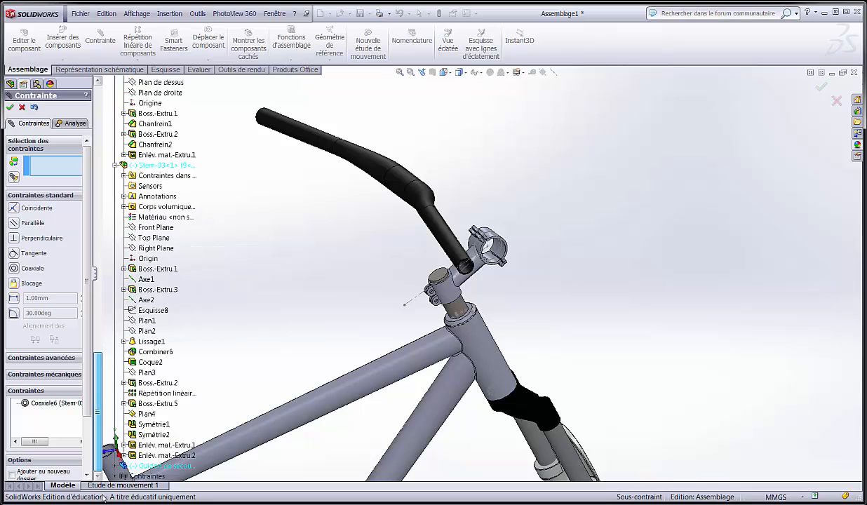
scroll(114, 468, "down", 8)
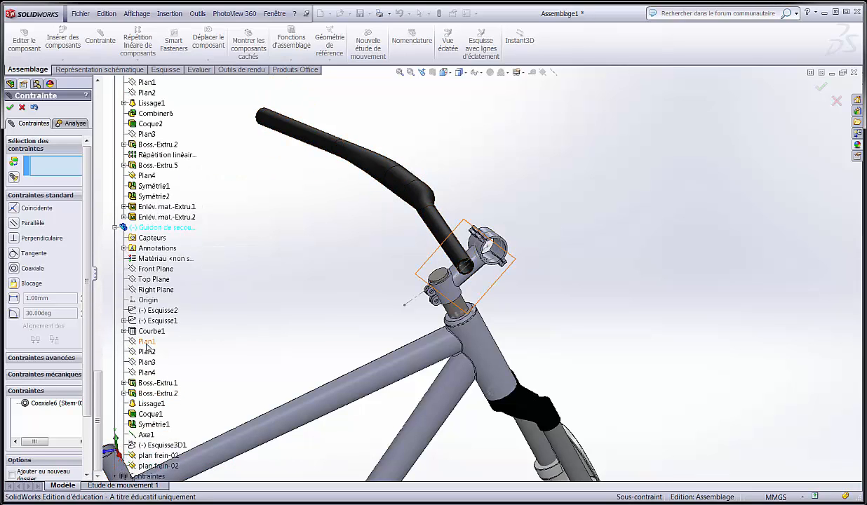
left_click(151, 290)
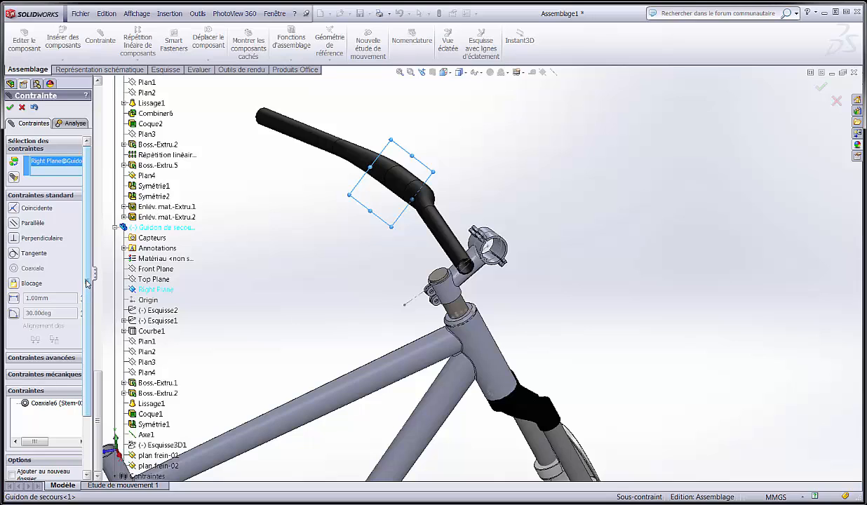
scroll(163, 200, "up", 7)
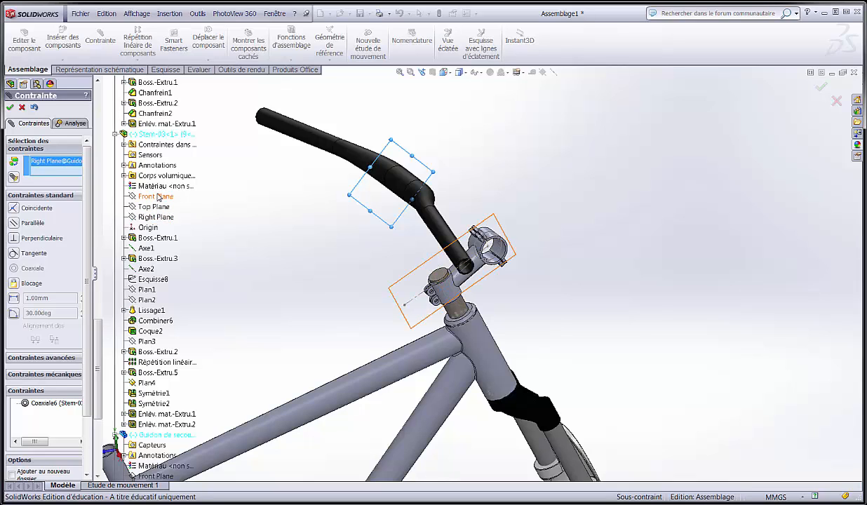
left_click(159, 197)
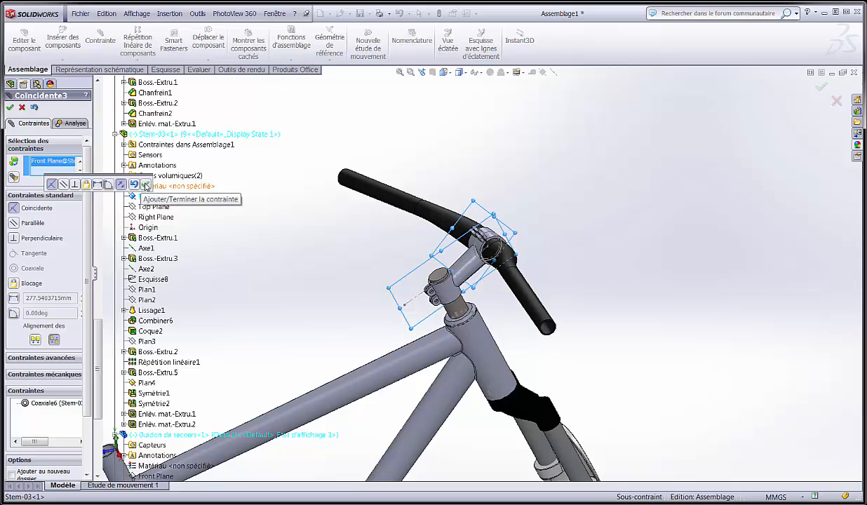
left_click(146, 186)
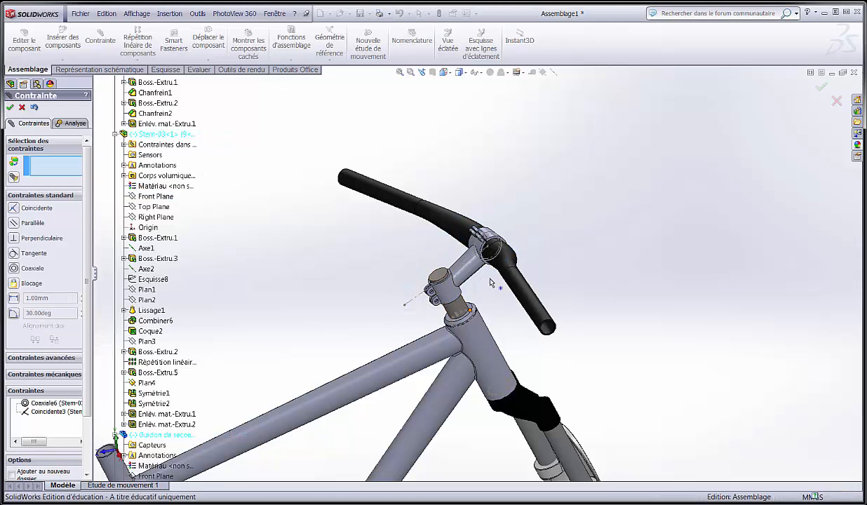
Turn the handlebar slightly in its clamp and set up a 10° angle mate between the Top Planes of the handlebar and stem.
mouse_move(493, 283)
middle_mouse_down()
mouse_move(442, 245)
mouse_move(467, 266)
mouse_move(488, 270)
middle_mouse_up()
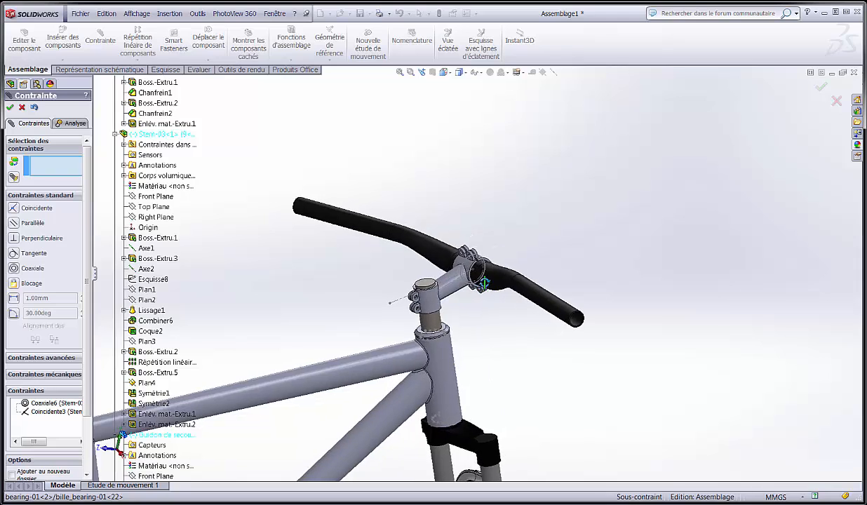
mouse_move(505, 287)
left_mouse_down()
mouse_move(495, 271)
mouse_move(502, 272)
left_mouse_up()
left_click_drag(98, 337, 102, 476)
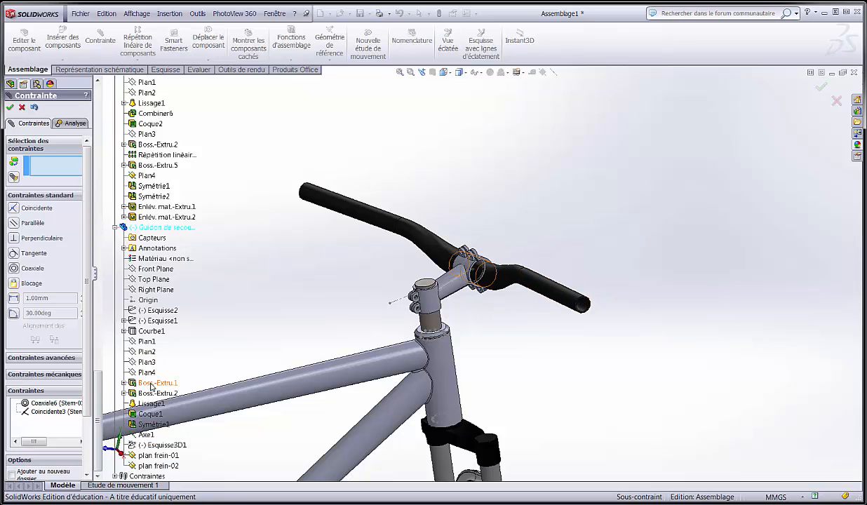
left_click(151, 279)
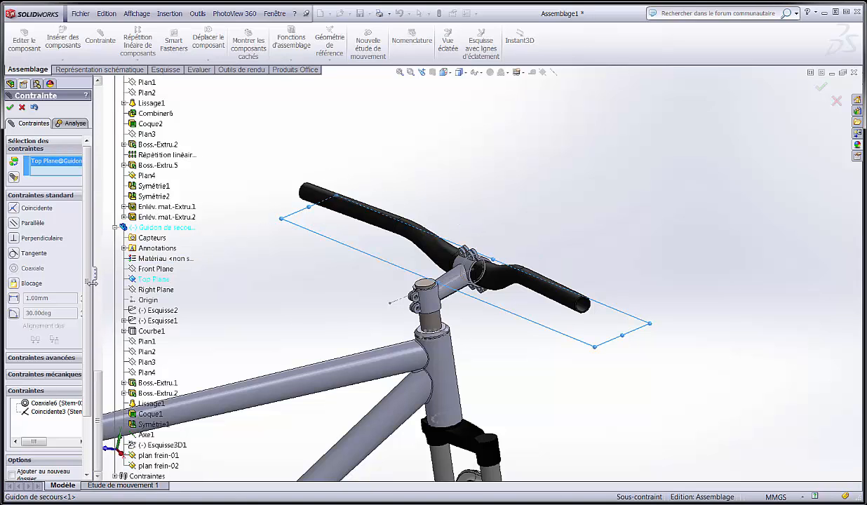
left_click_drag(101, 395, 100, 327)
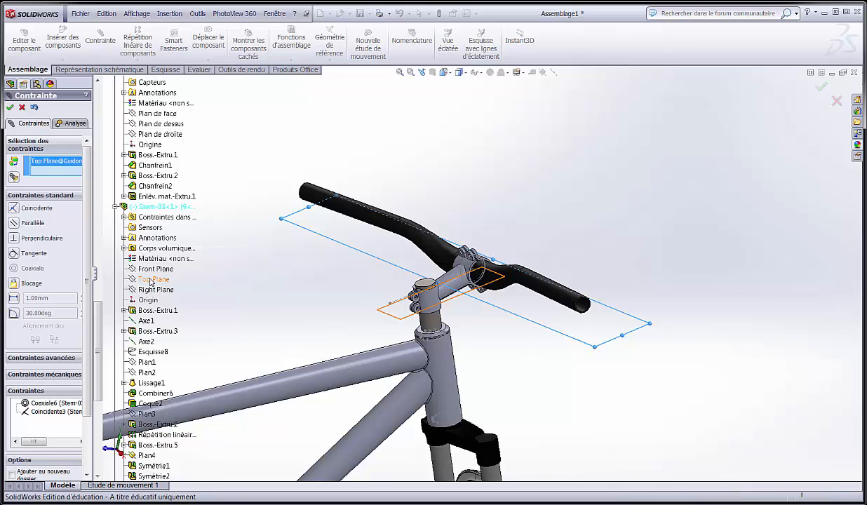
left_click(151, 281)
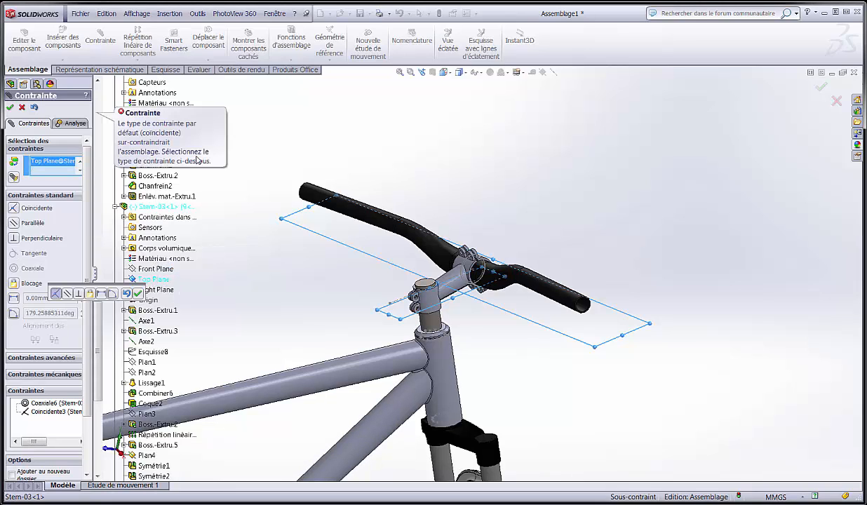
left_click(113, 294)
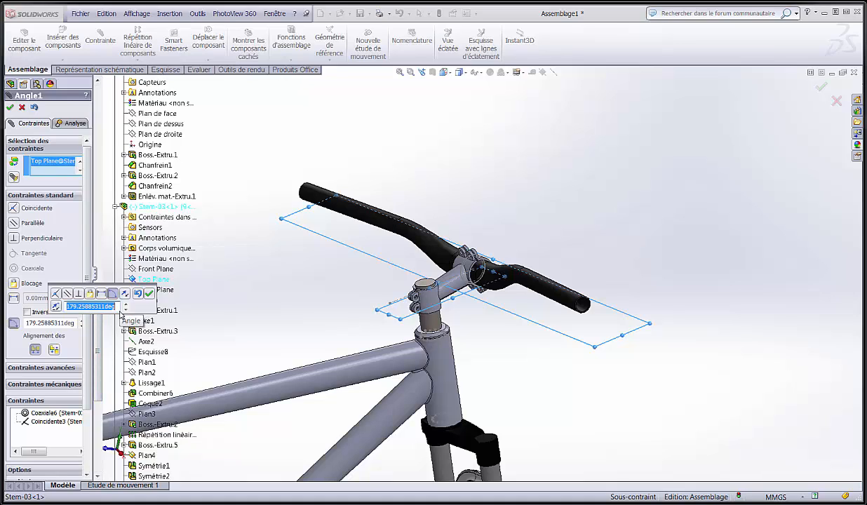
type("10")
key("Return")
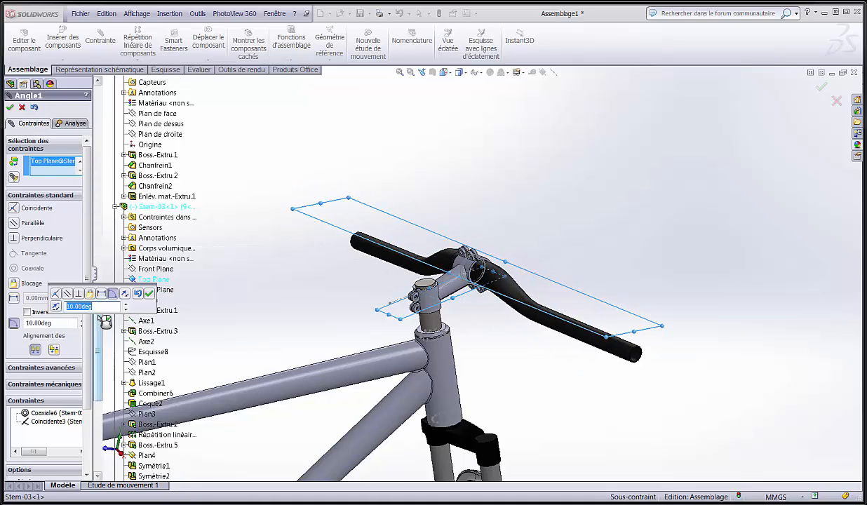
Flip the direction of the angle mate and try angles of 90° and 120° for the handlebar.
left_click(58, 311)
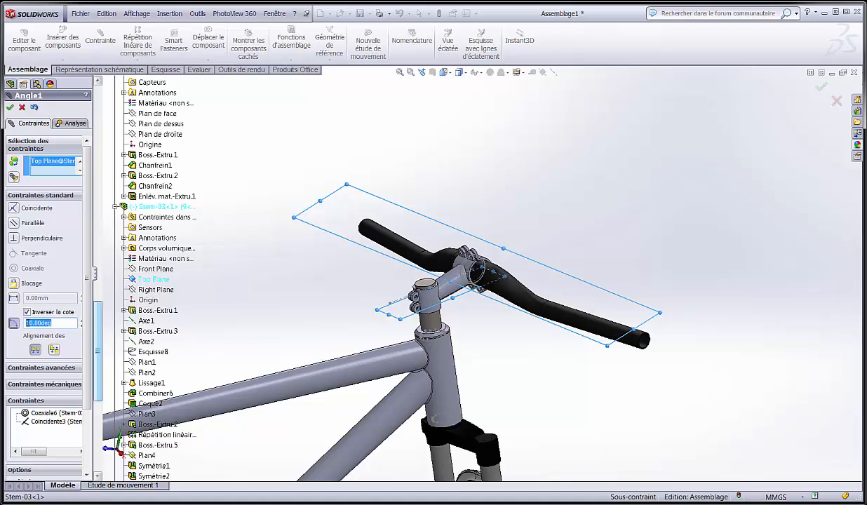
type("90")
key("Return")
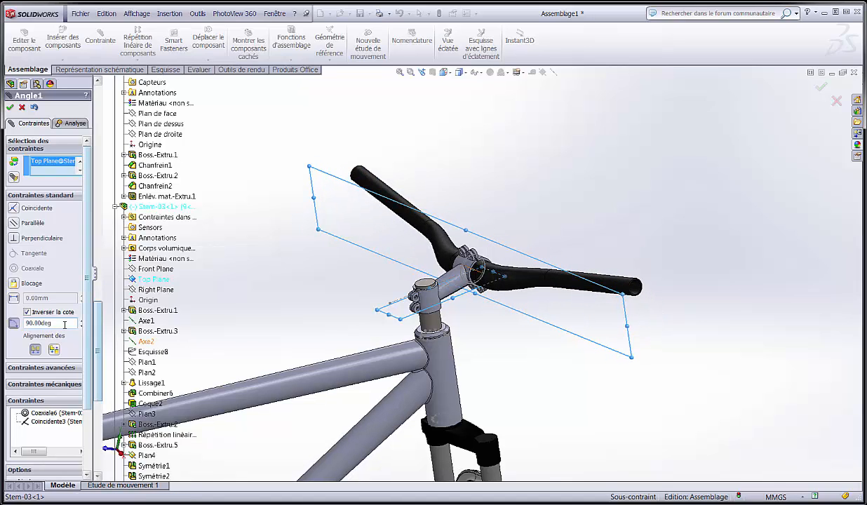
double_click(65, 323)
type("120")
key("Return")
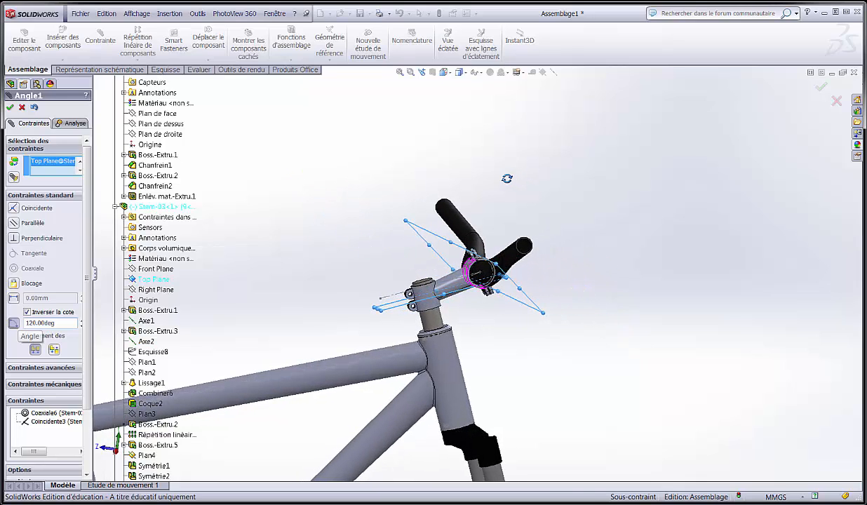
Set the handlebar's angle mate to 180°, check its tilt against the stem, and accept the mate.
left_click_drag(59, 323, 14, 324)
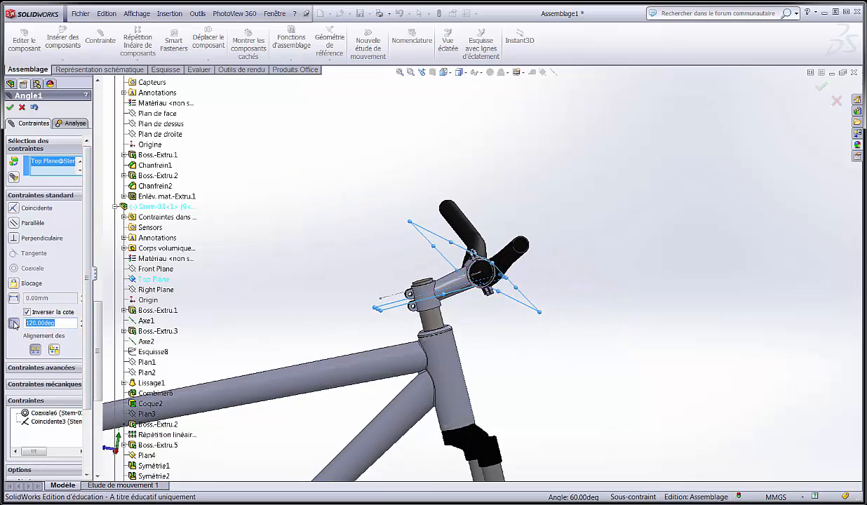
type("180")
key("Return")
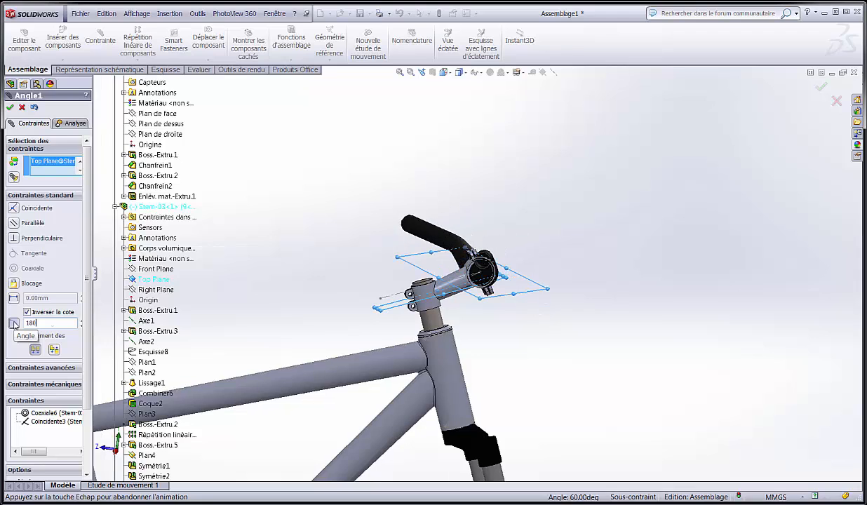
middle_click_drag(574, 278, 560, 250)
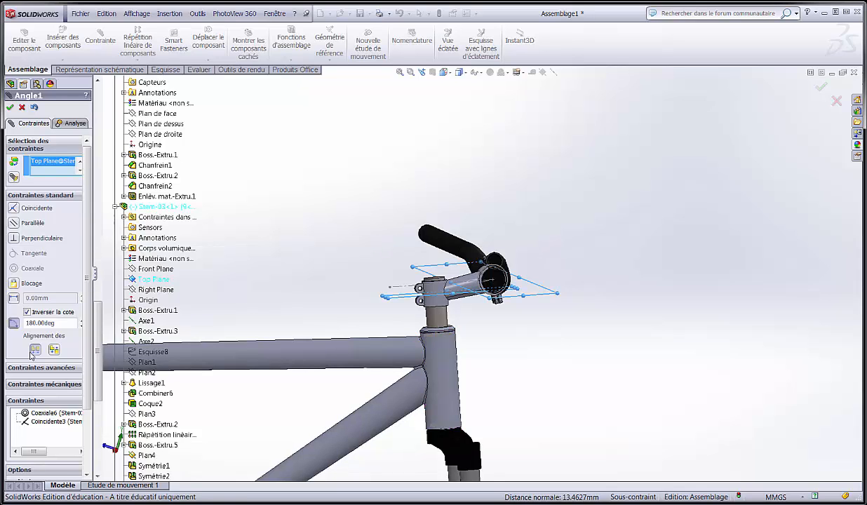
mouse_move(470, 304)
middle_mouse_down()
mouse_move(482, 307)
mouse_move(477, 314)
middle_mouse_up()
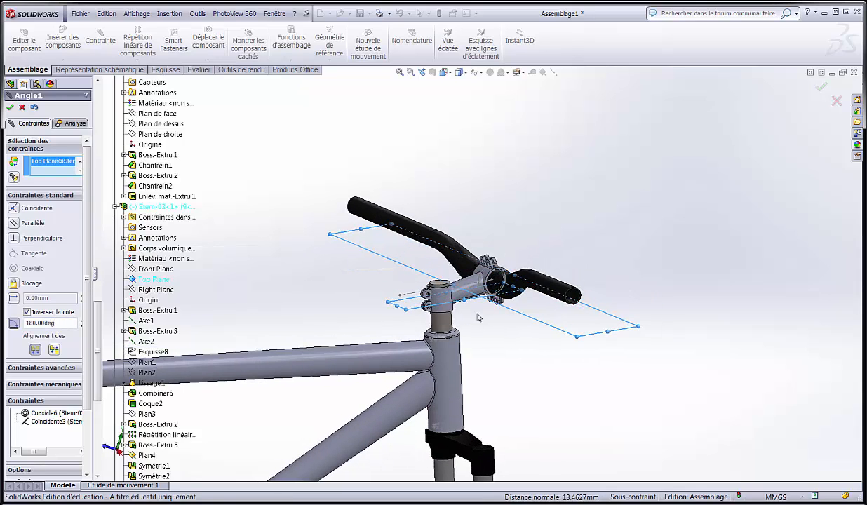
middle_click_drag(590, 303, 560, 286)
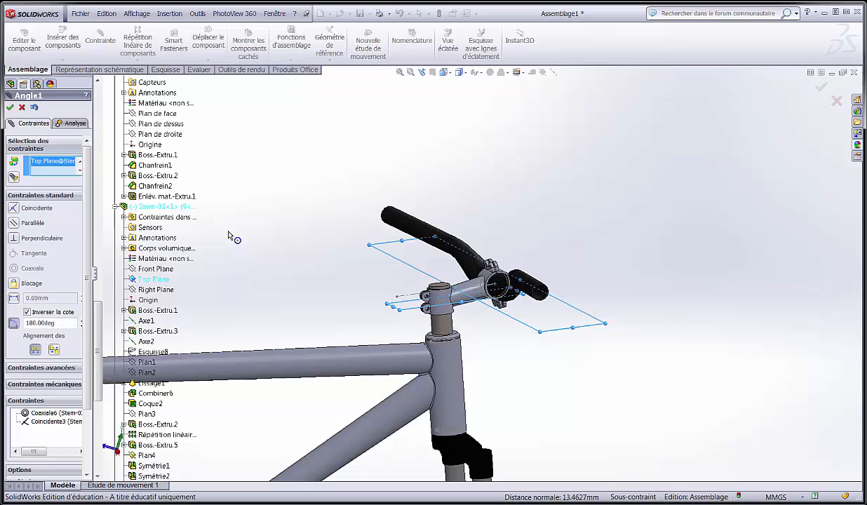
left_click(10, 107)
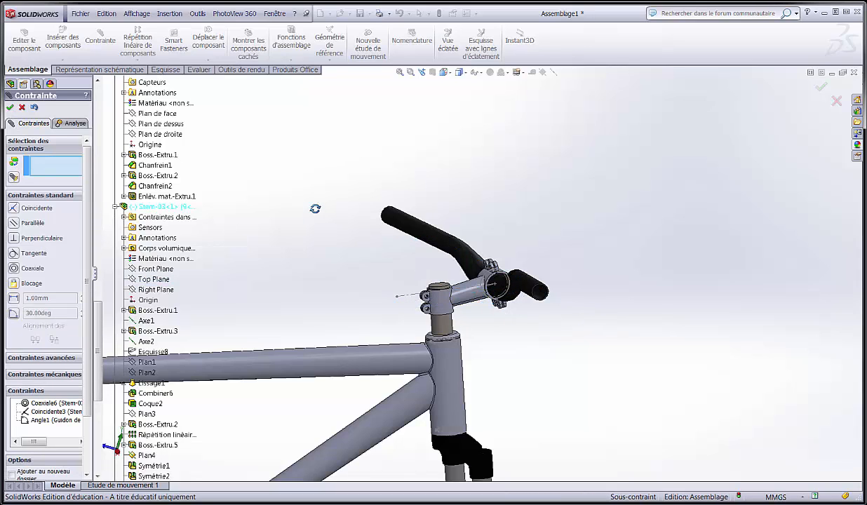
left_click(10, 110)
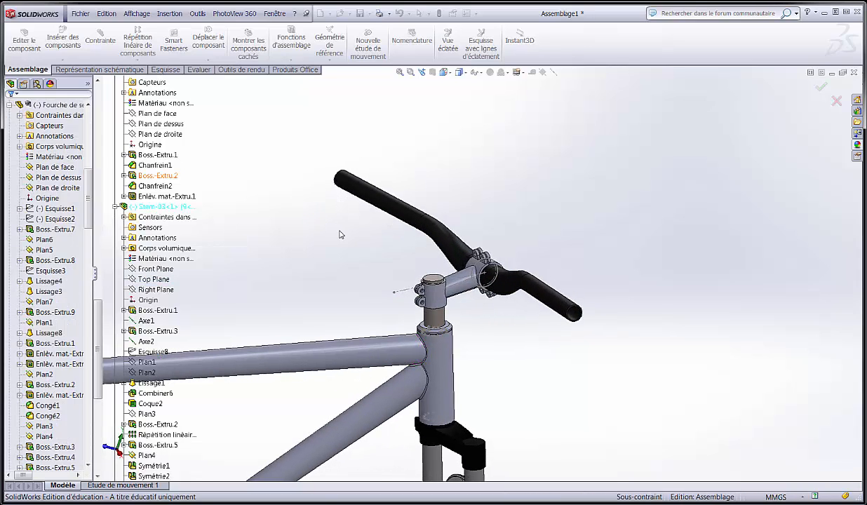
Examine how the mated handlebar sits in the stem clamp, from above and up close.
scroll(340, 234, "up", 3)
middle_click_drag(365, 209, 388, 259)
scroll(350, 227, "down", 3)
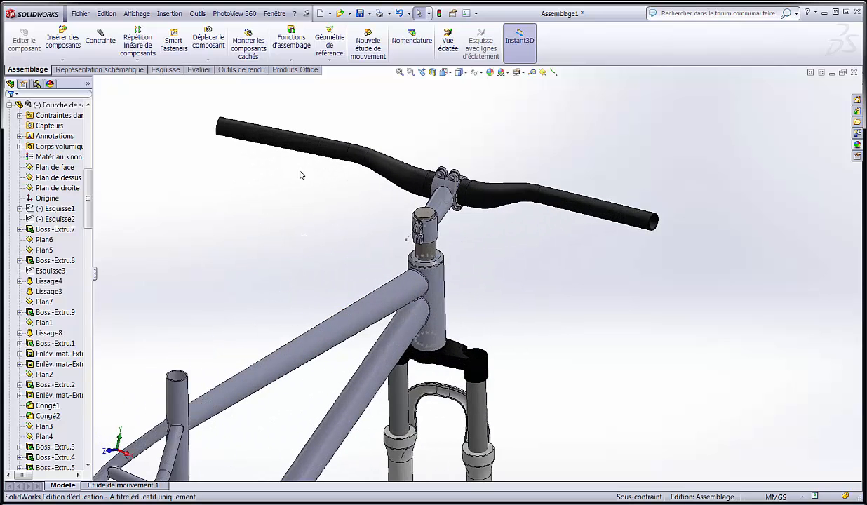
scroll(561, 207, "down", 2)
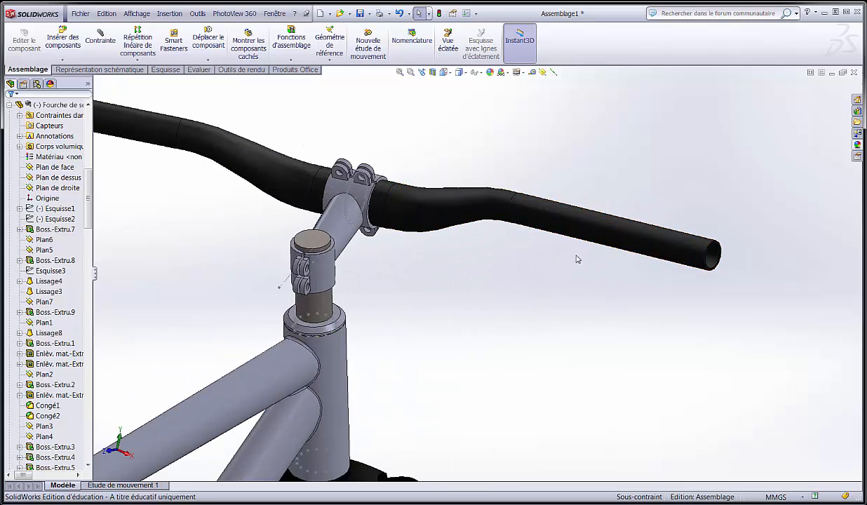